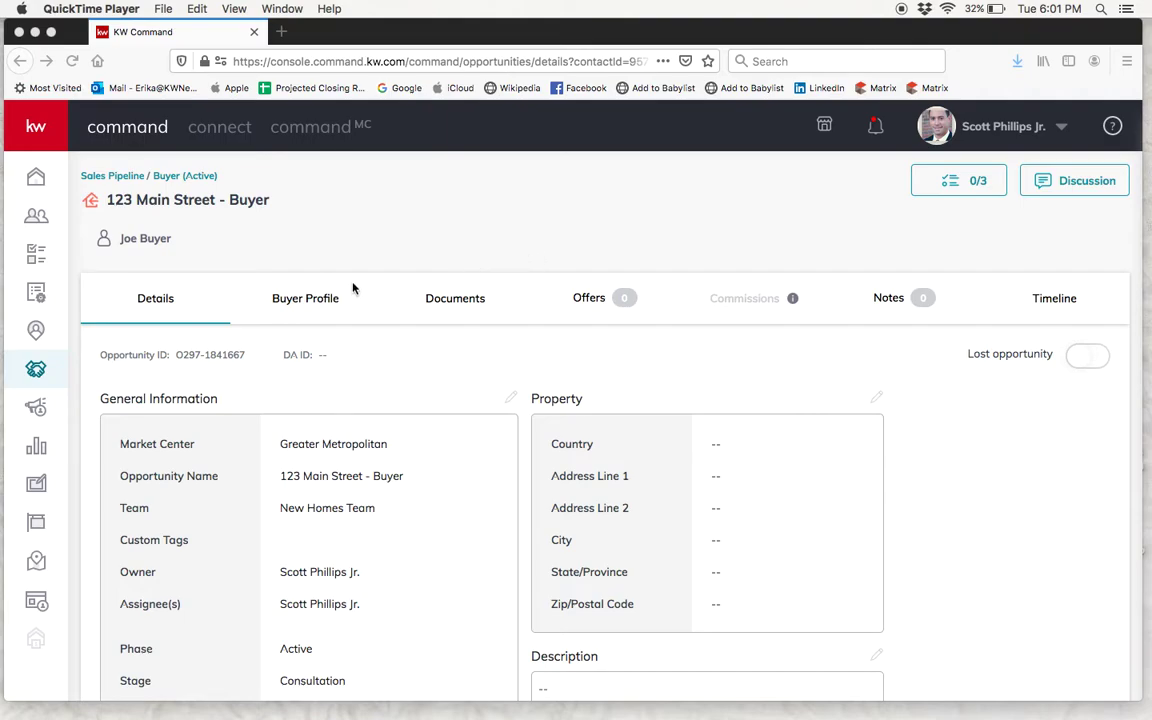
Open the transaction room from the opportunity's documents and start adding DocuSign forms to it
click(431, 313)
click(463, 306)
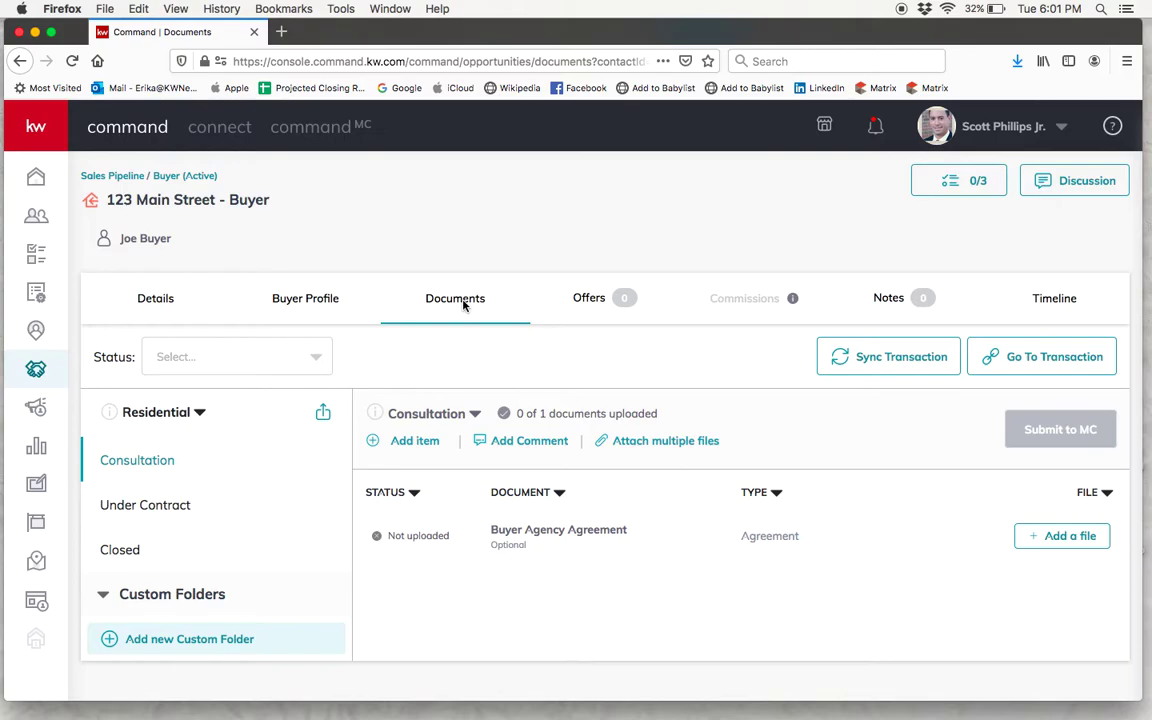
click(1041, 365)
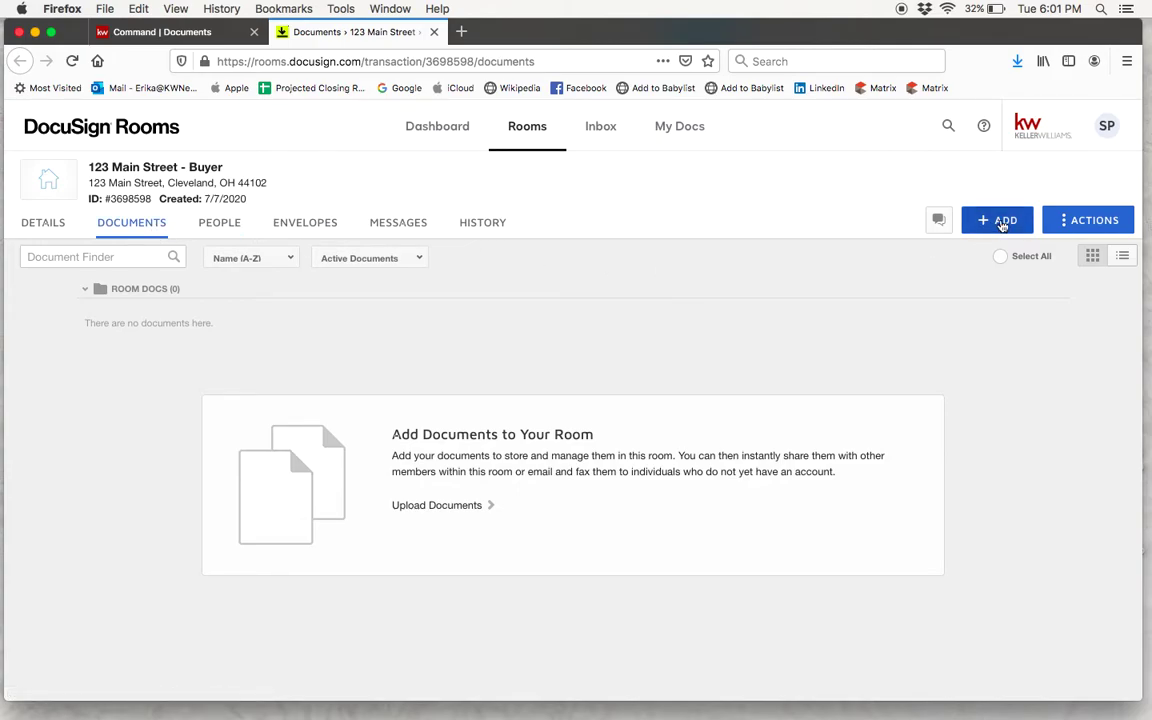
click(1002, 225)
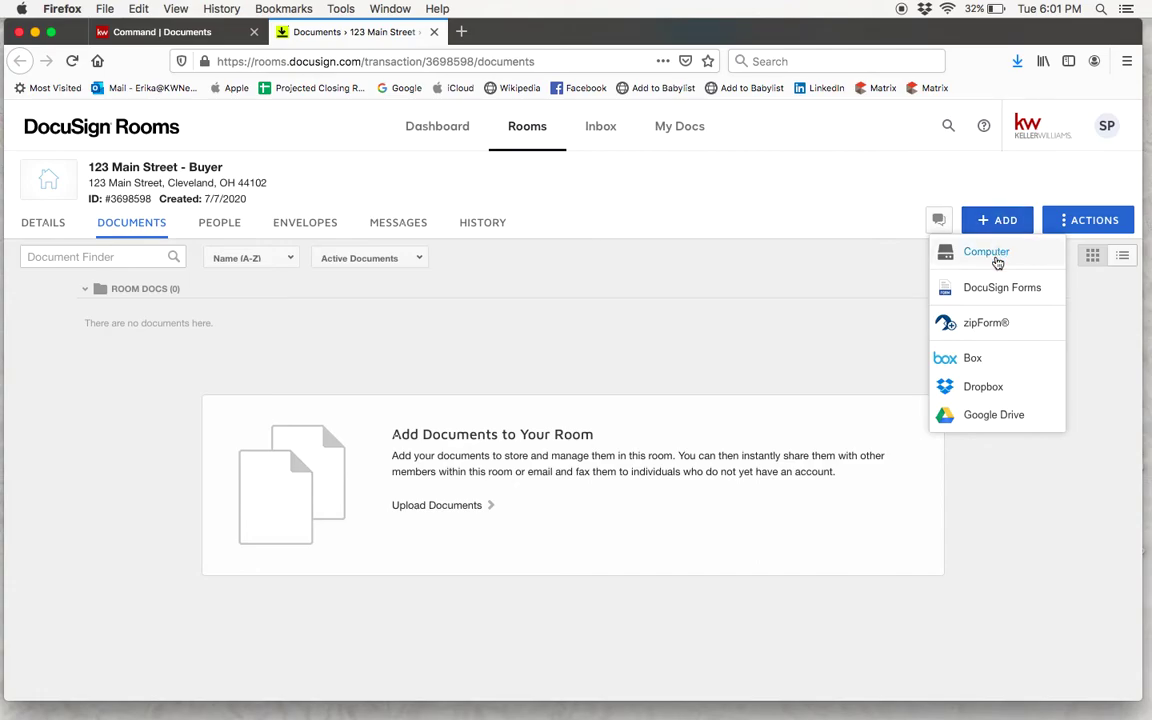
click(993, 288)
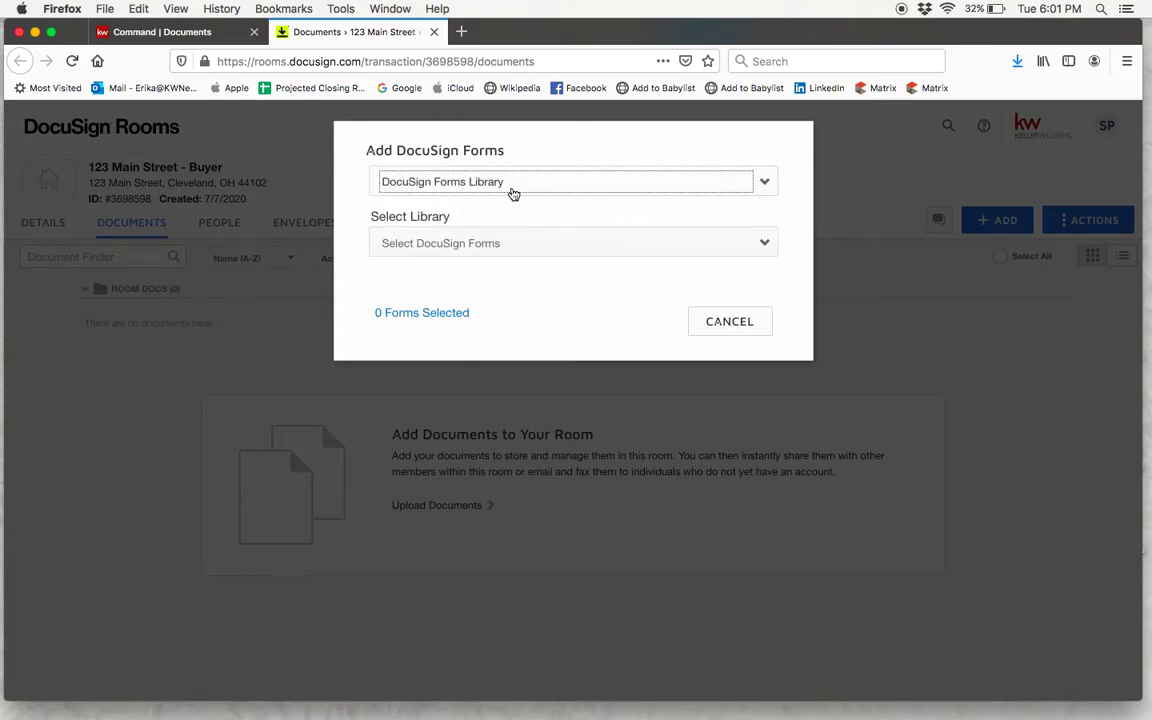
Search the KW 297 - OH forms library for "Offer" and clear the search
click(486, 247)
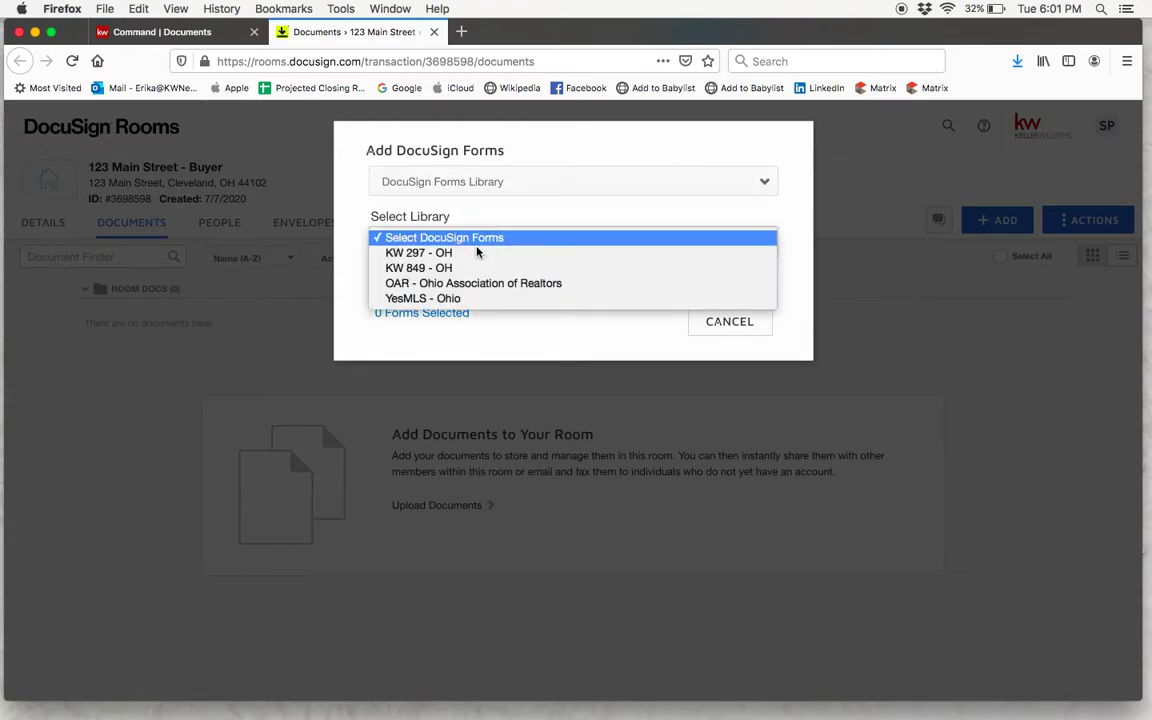
click(452, 254)
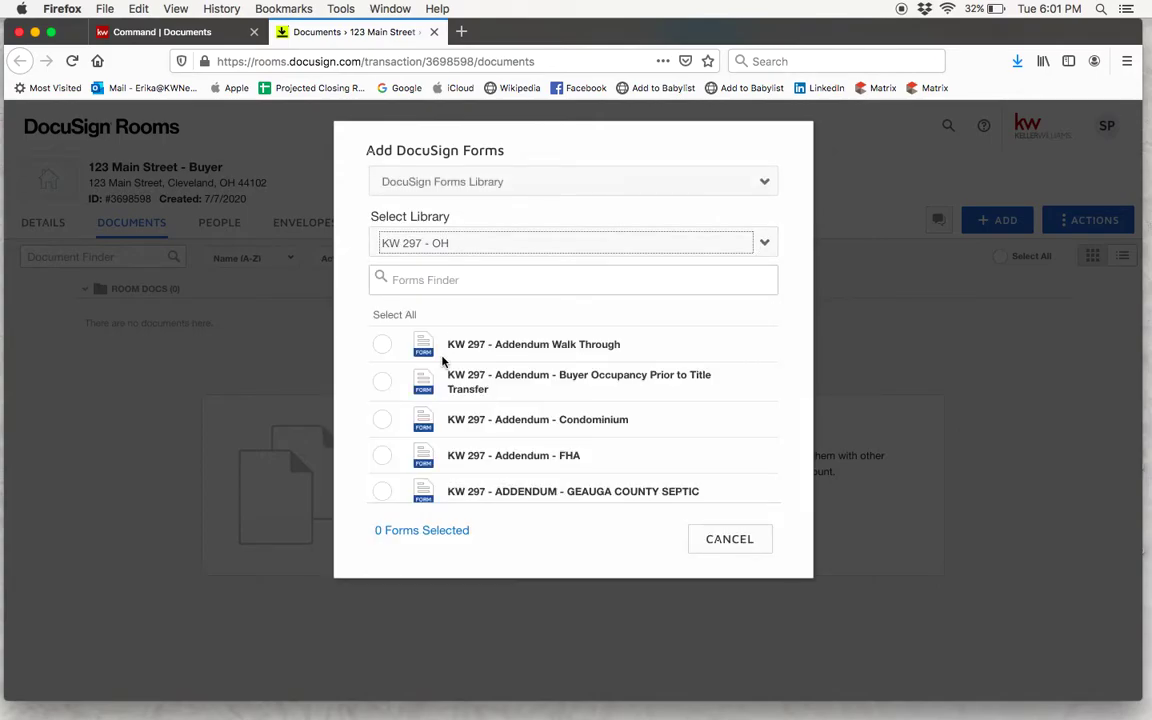
click(437, 281)
text(Offer)
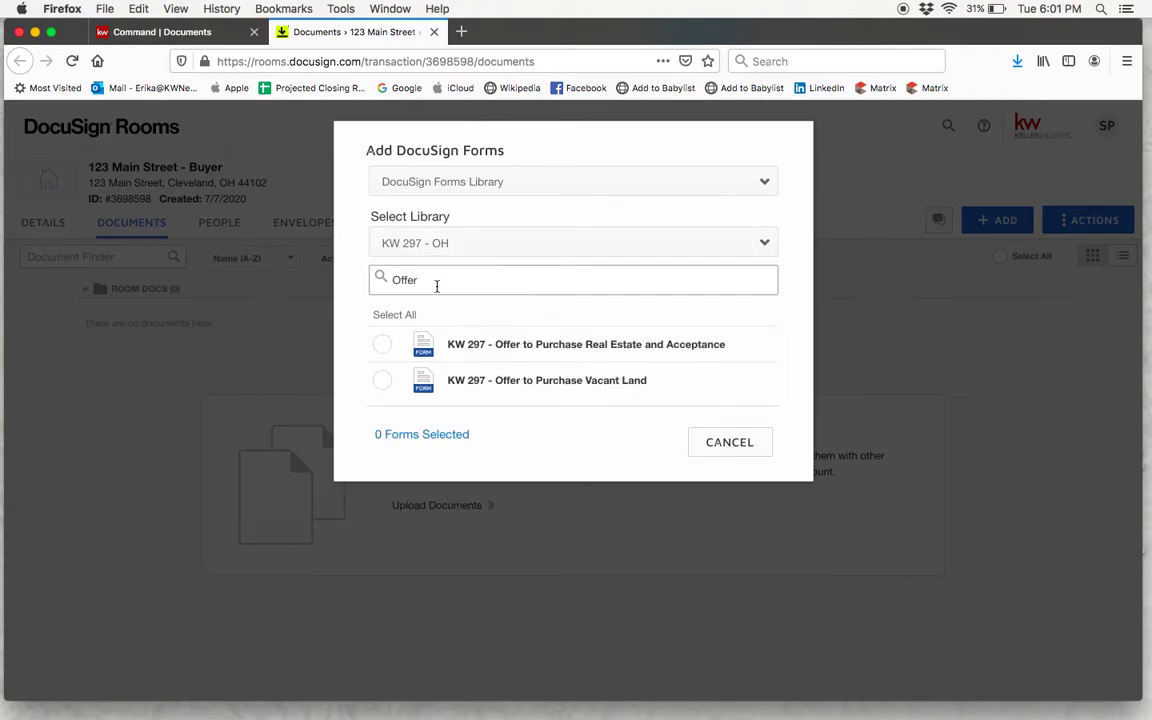
drag(437, 284, 381, 280)
key(BackSpace)
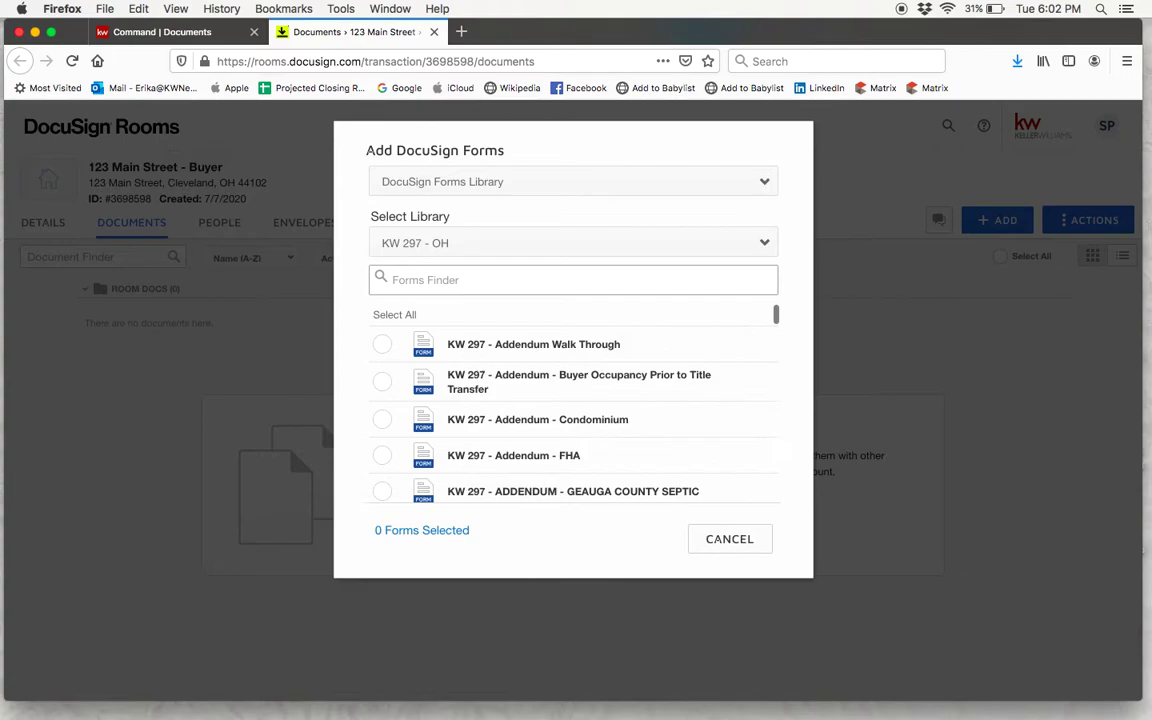
Add all forms from the Sales Packet forms group to the room
click(476, 186)
click(471, 193)
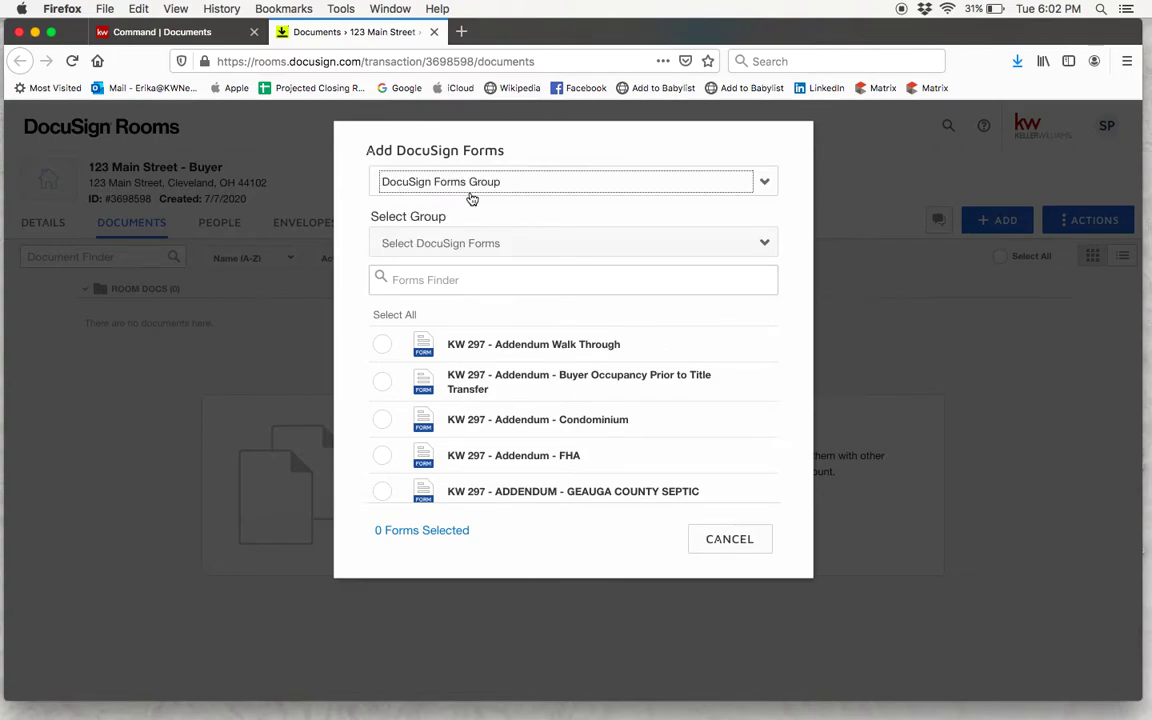
click(458, 245)
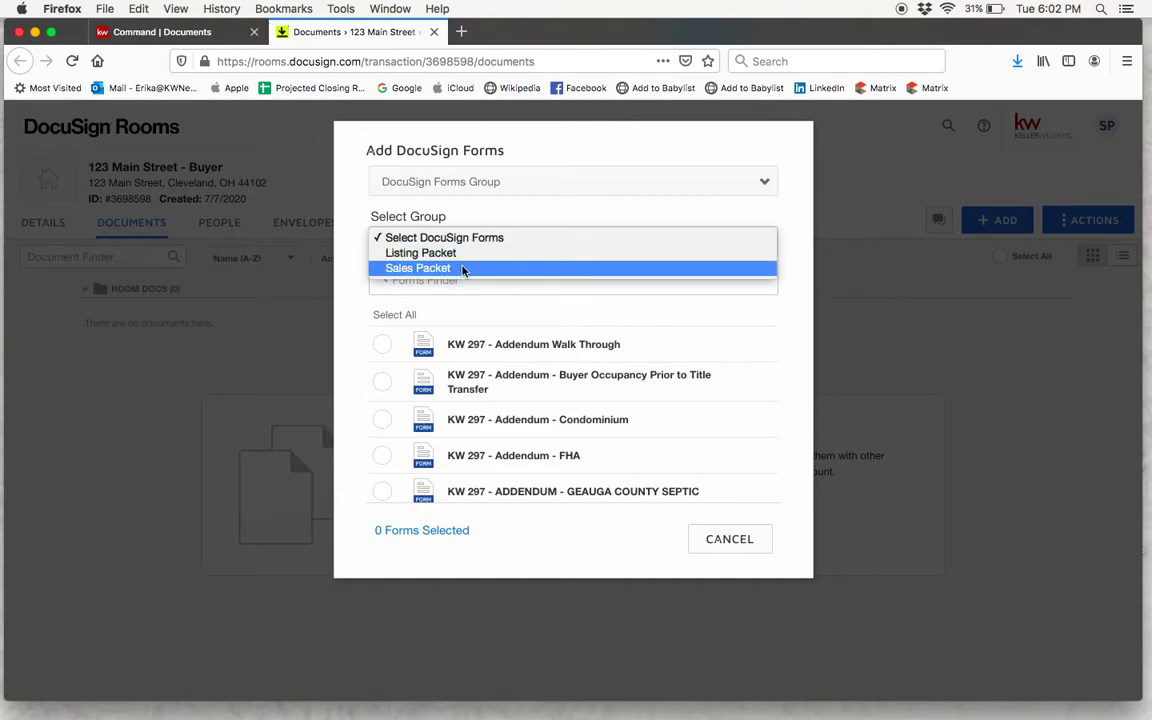
click(462, 269)
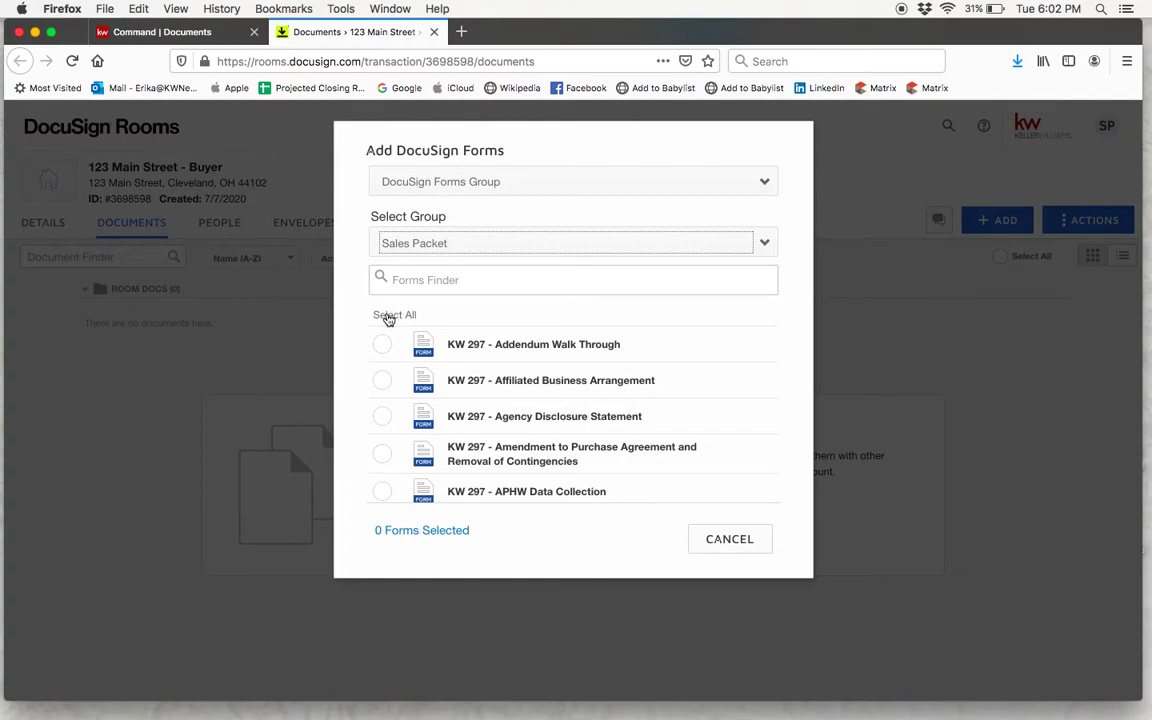
click(388, 317)
click(628, 542)
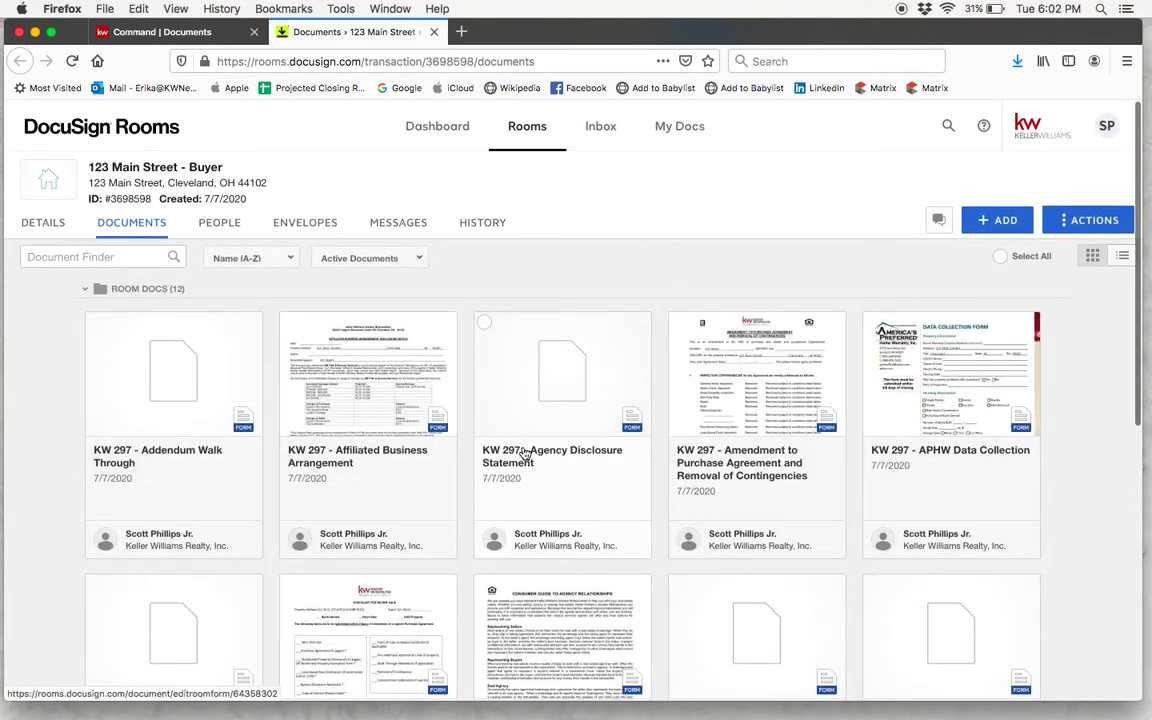
Open the KW 297 - Offer to Purchase Real Estate and Acceptance form and enter 123-40-567 as the permanent parcel number
scroll(524, 453, down, 5)
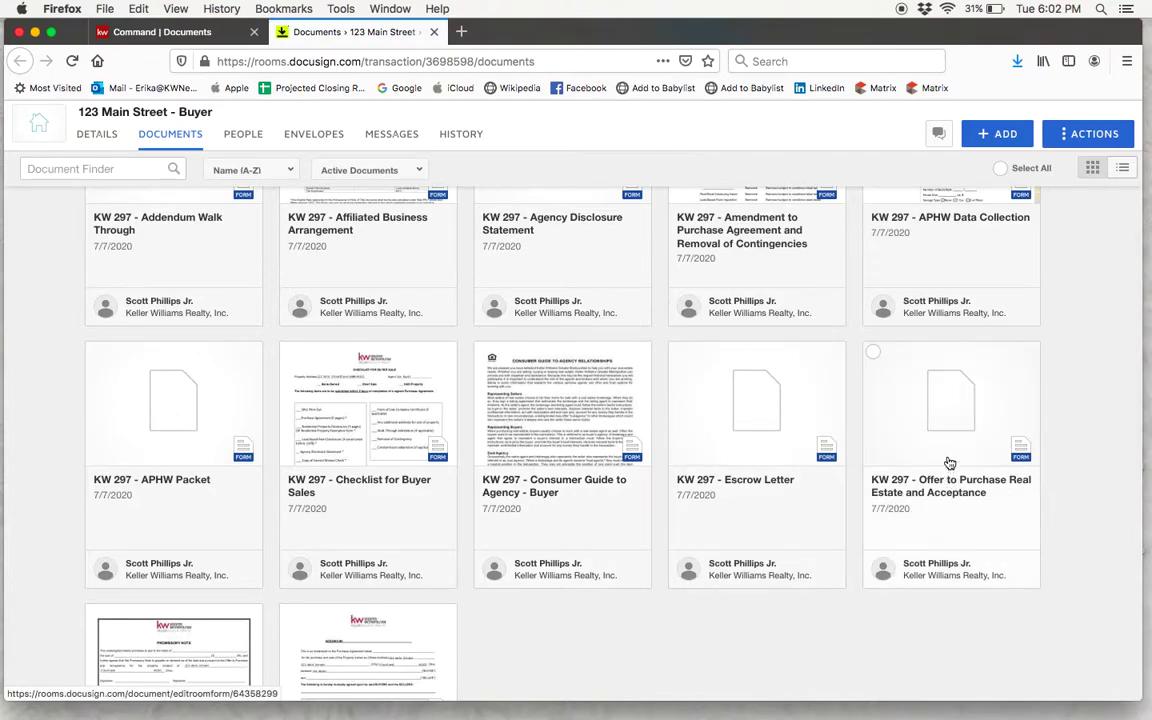
click(950, 462)
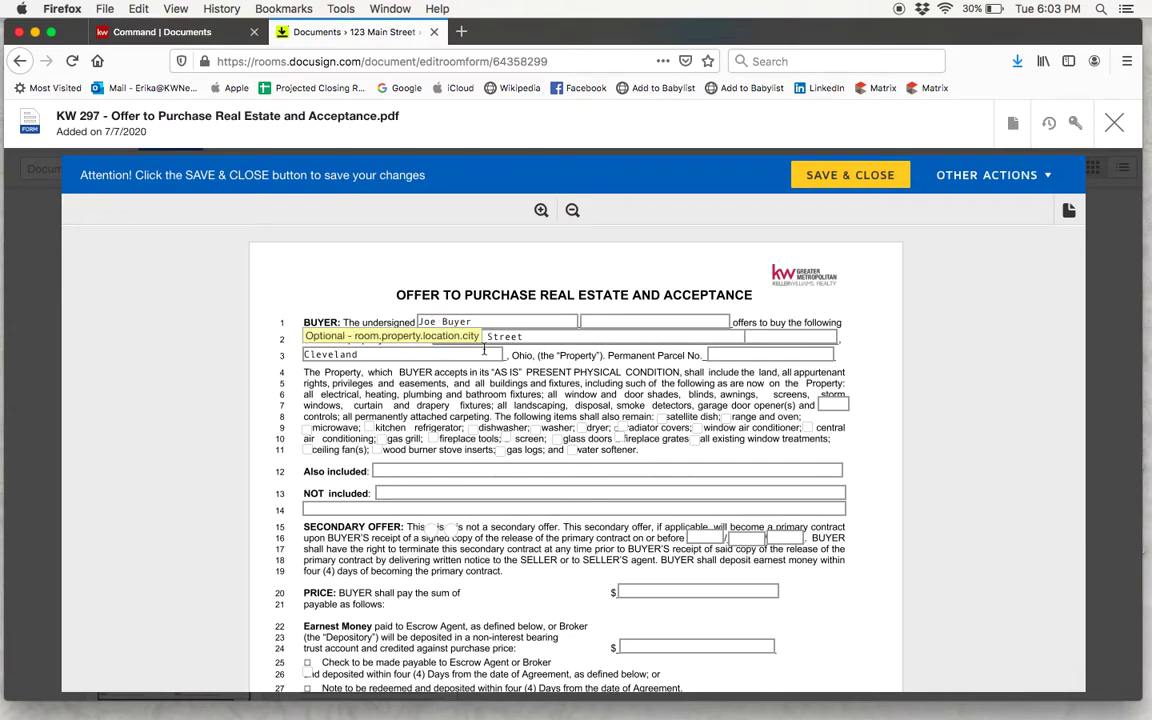
click(730, 352)
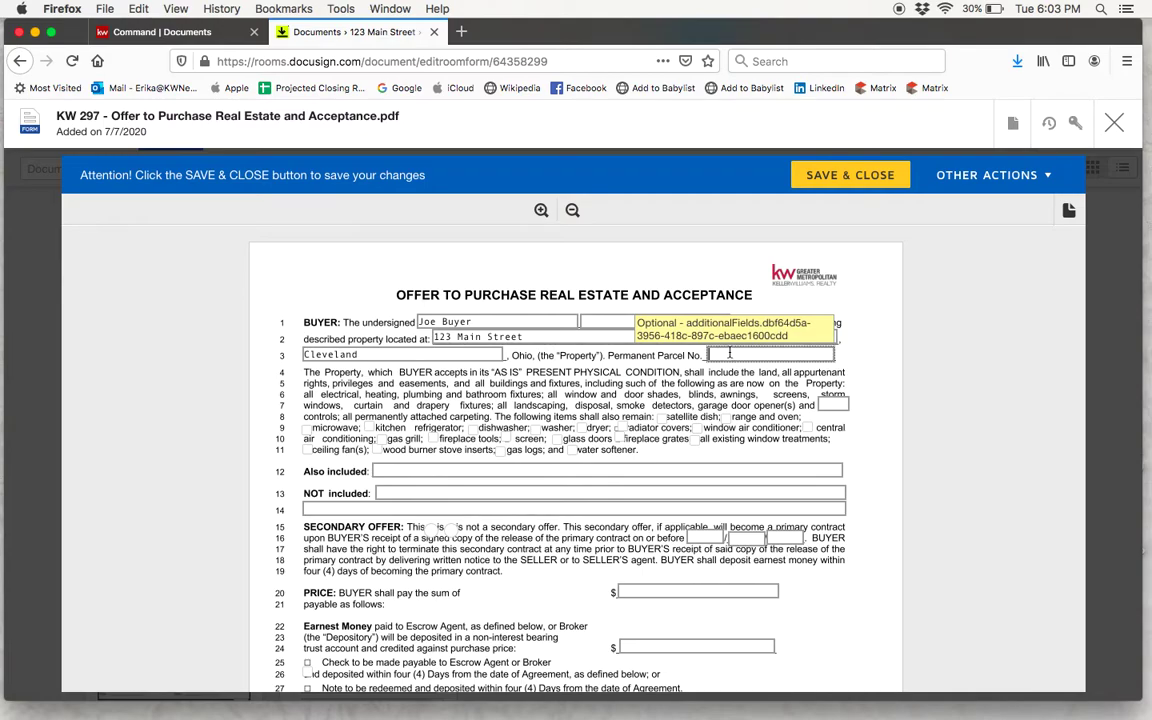
text(123-40-567)
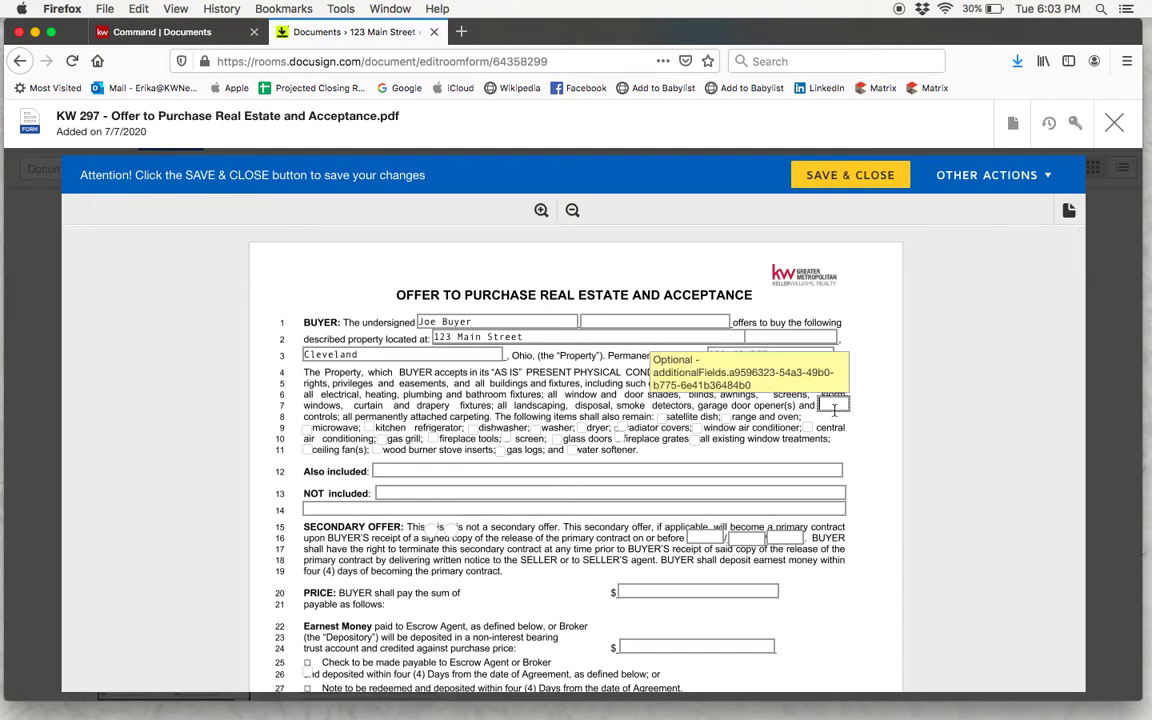
Enter "all" for the garage door controls and mark range and oven, microwave, kitchen refrigerator, dishwasher, washer and dryer as remaining items
text(all)
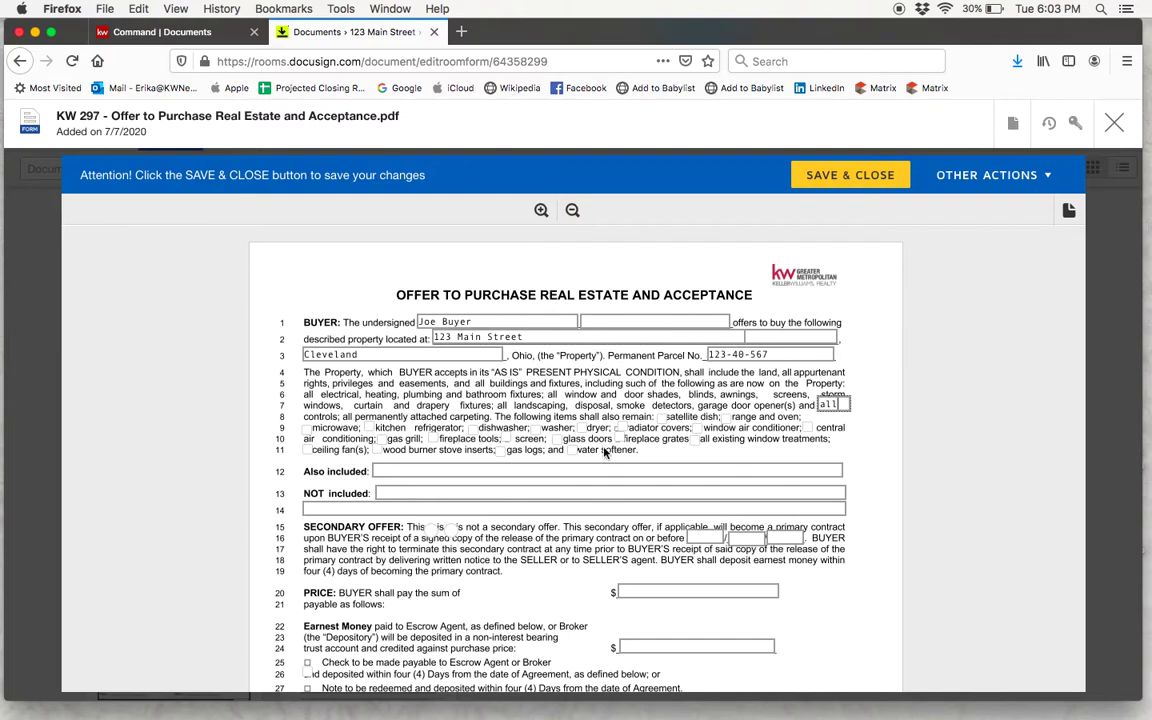
click(726, 417)
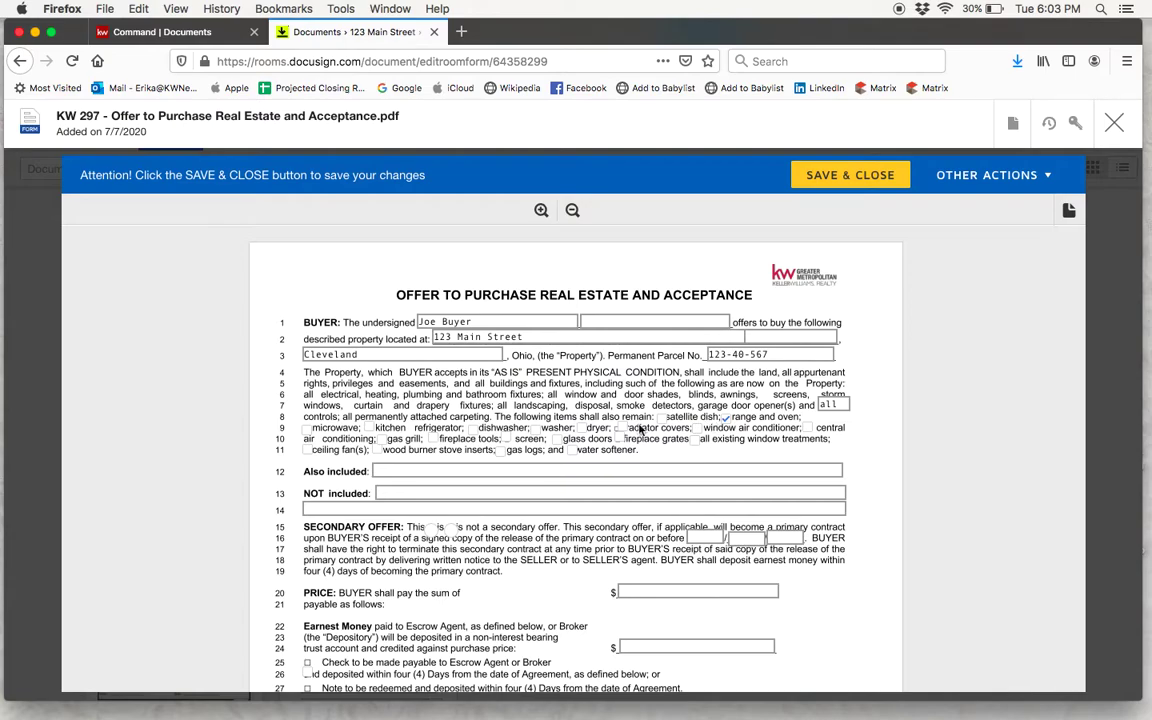
click(307, 428)
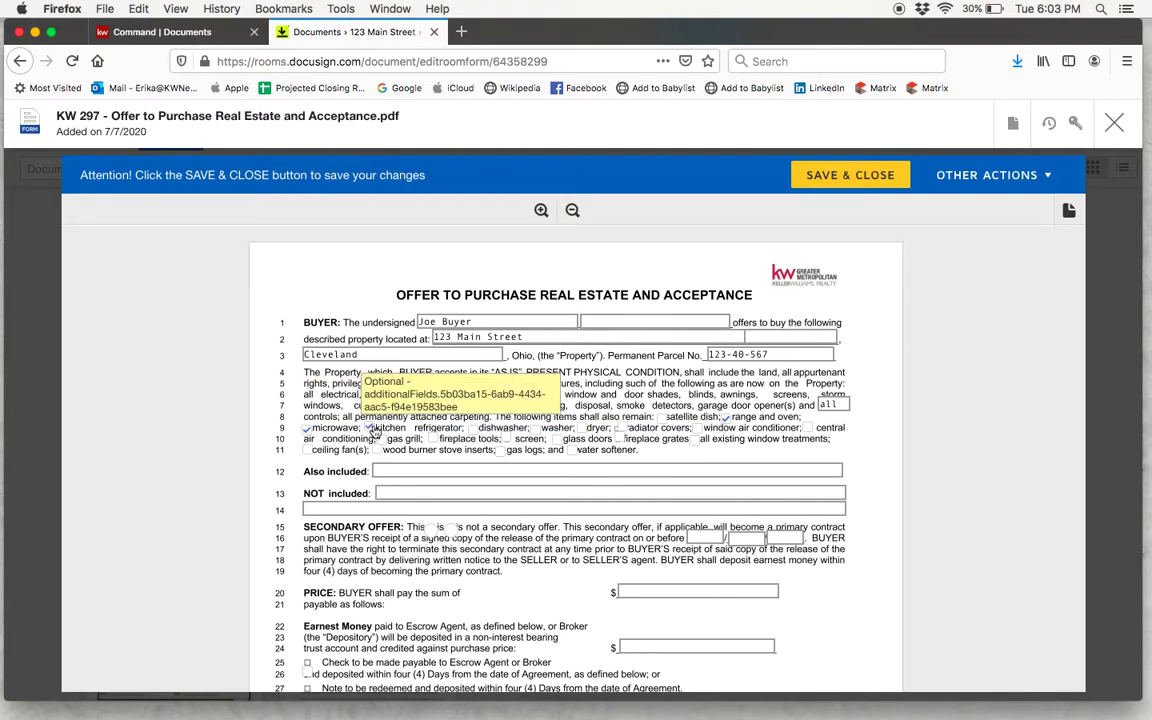
click(369, 428)
click(474, 429)
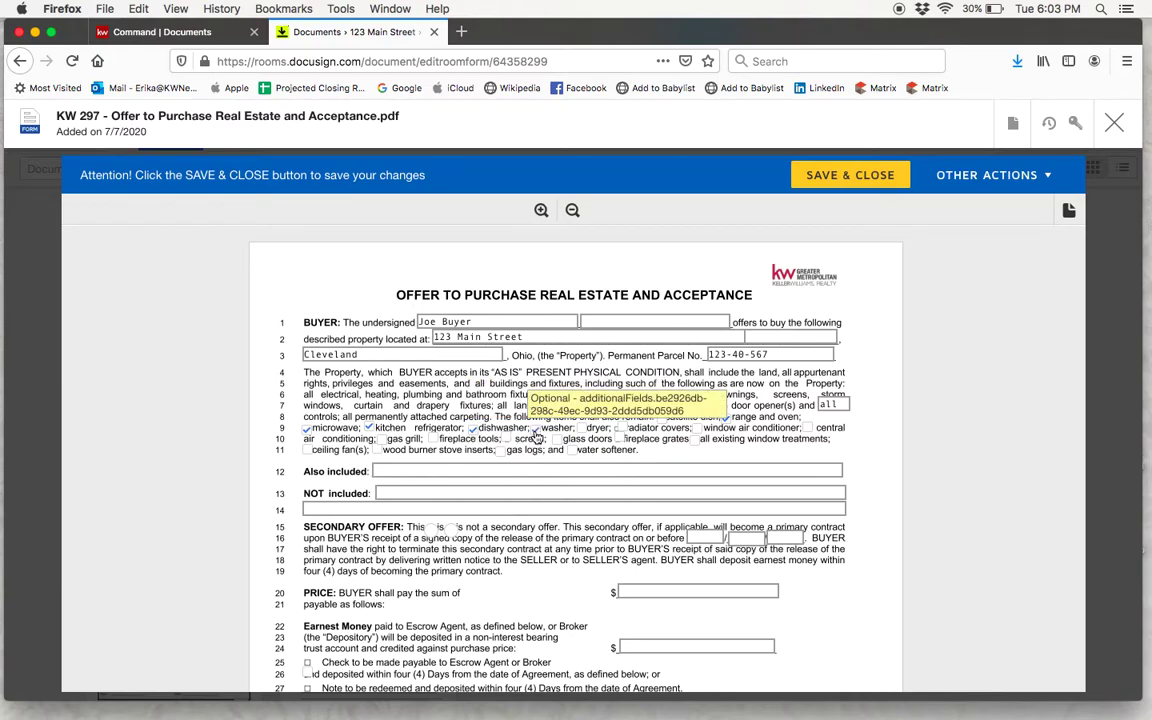
click(535, 429)
click(581, 429)
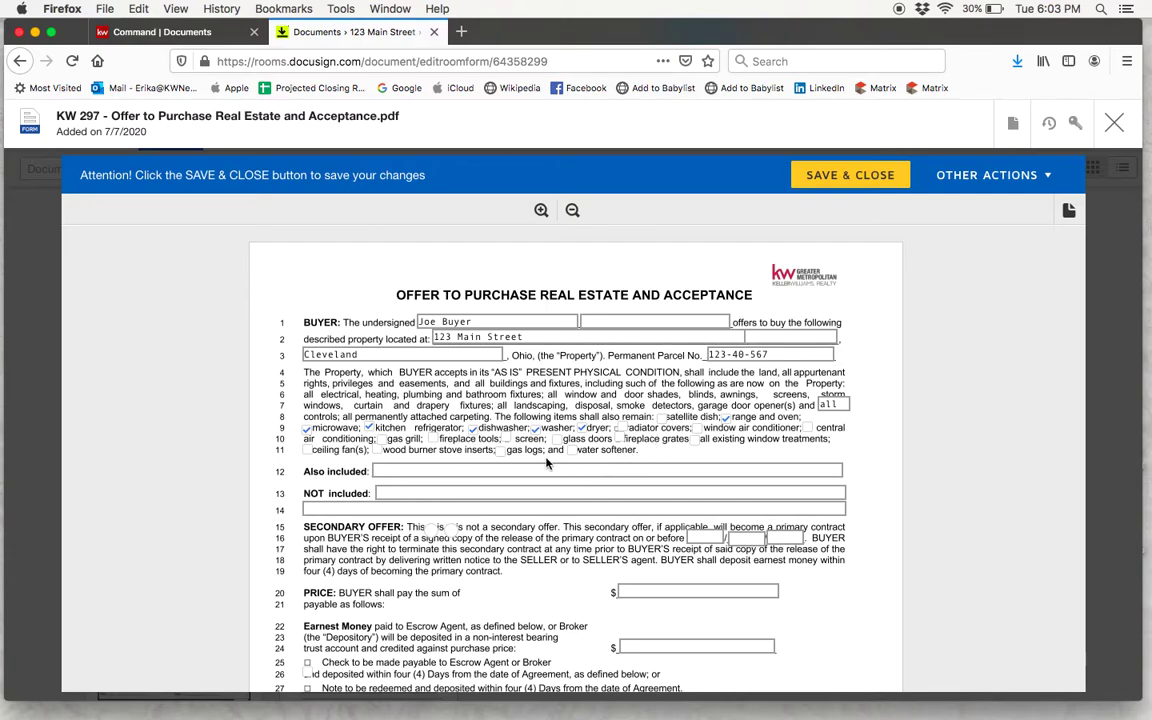
Enter "Seller to contribute $3,000 towards buyer's prepaids, points & closing costs" as also included and mark the offer as not secondary
click(383, 471)
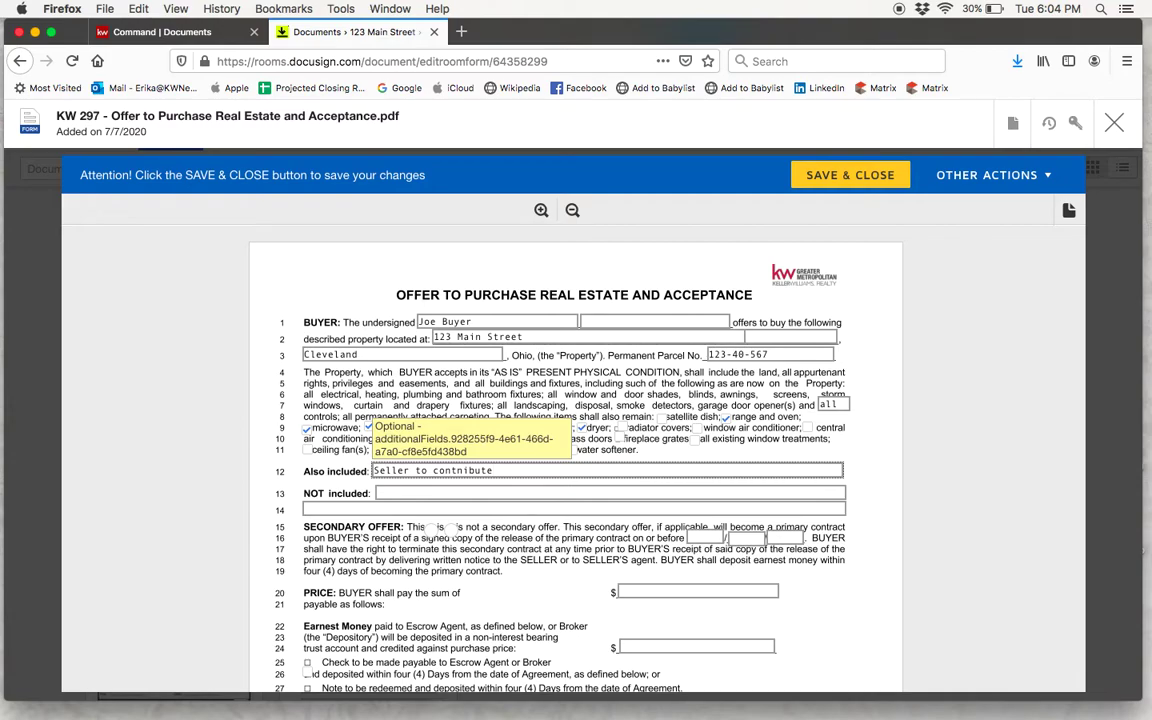
text(ribute #3,000 towards buyer's prepaids, point)
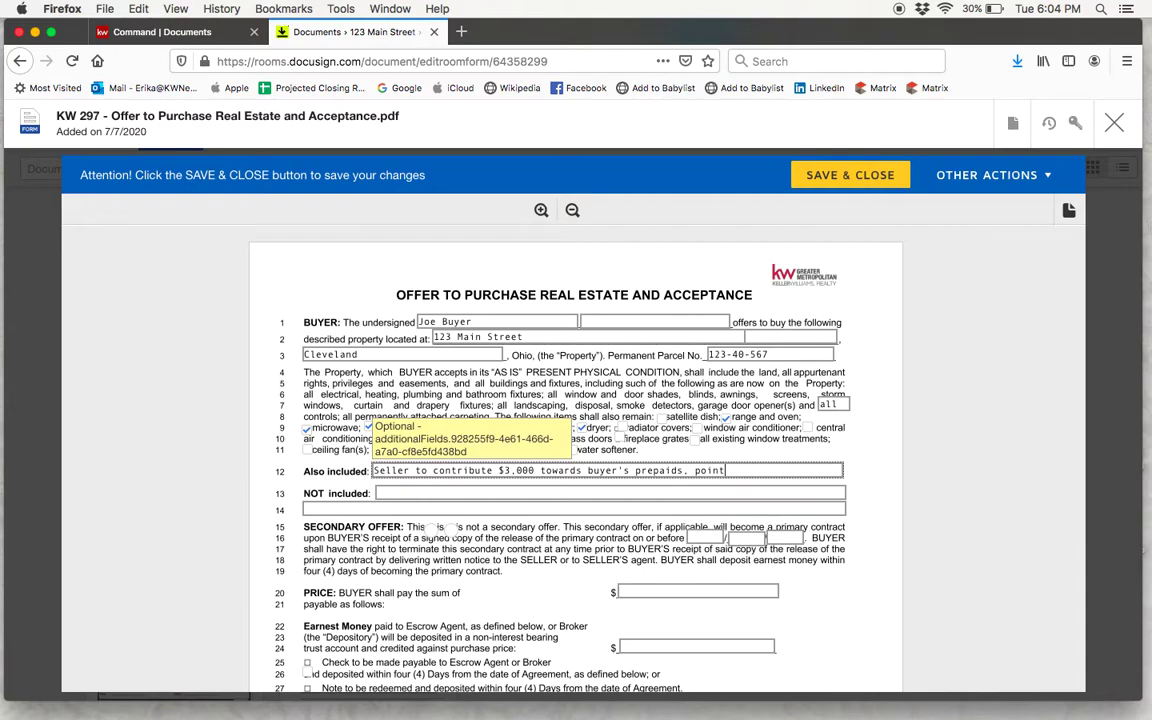
text(s & closing costs)
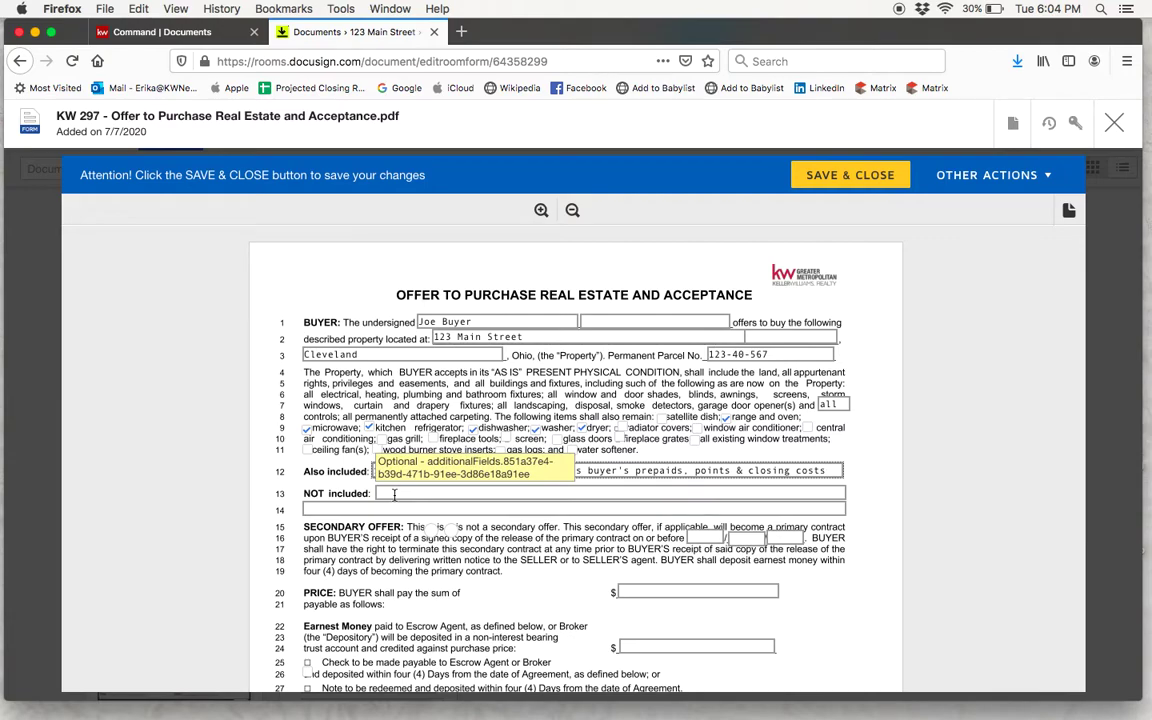
click(405, 536)
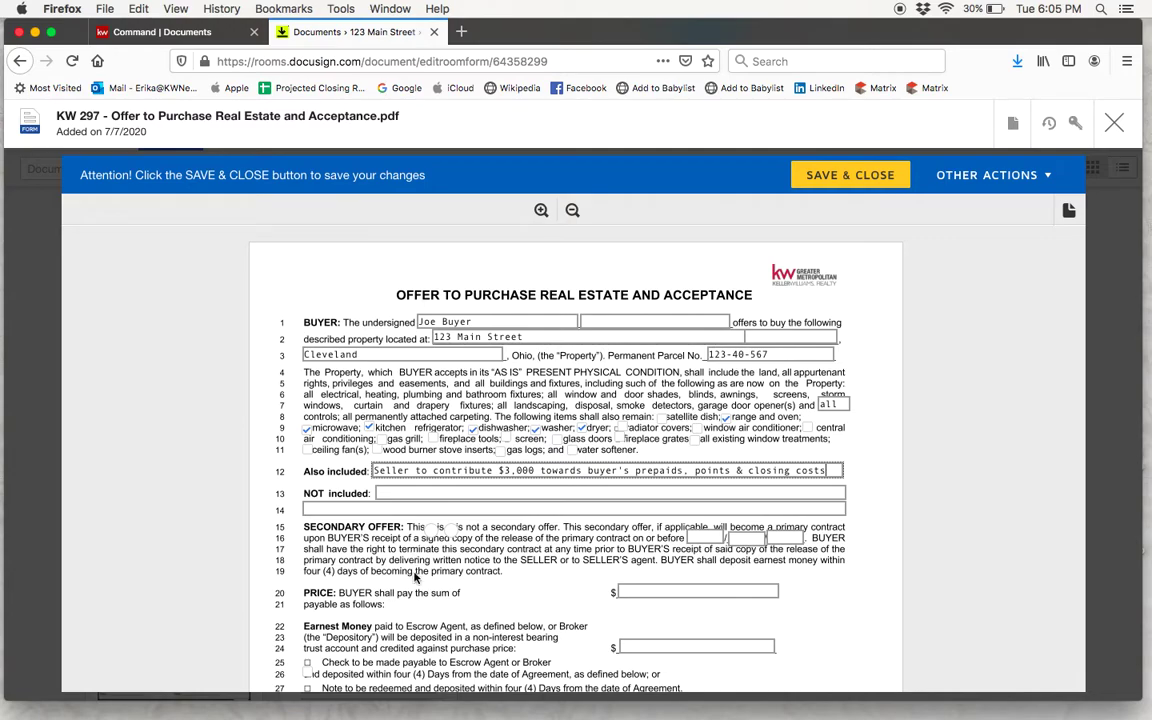
scroll(415, 575, down, 1)
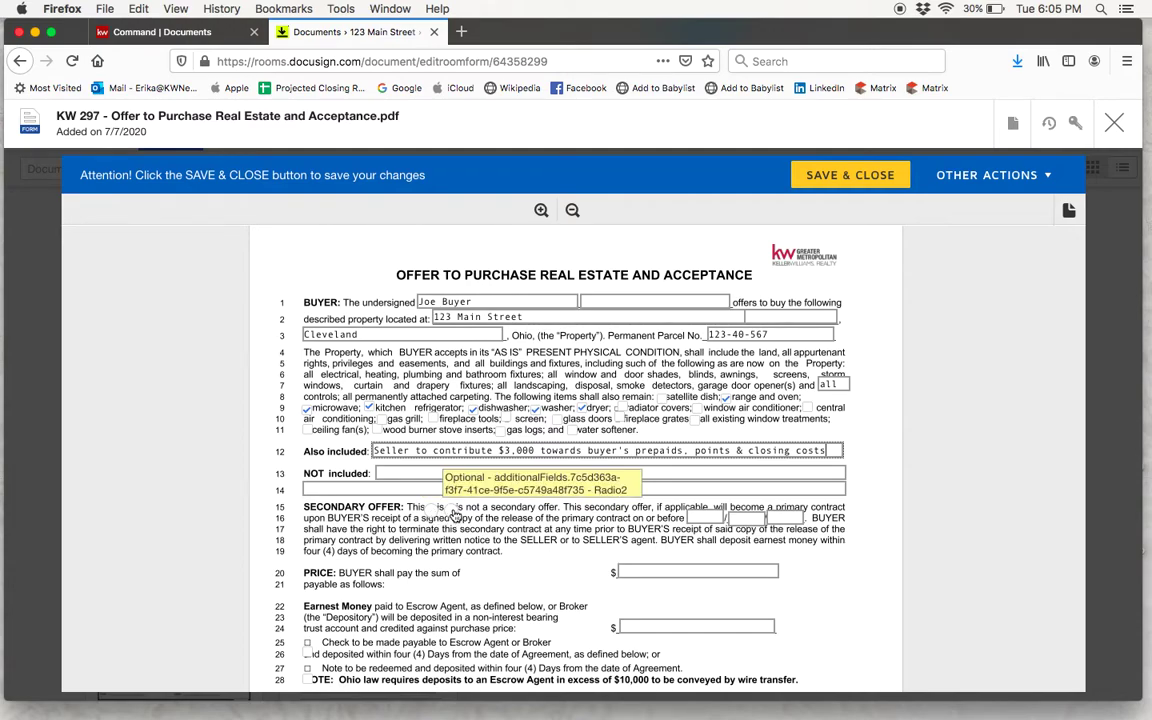
click(452, 511)
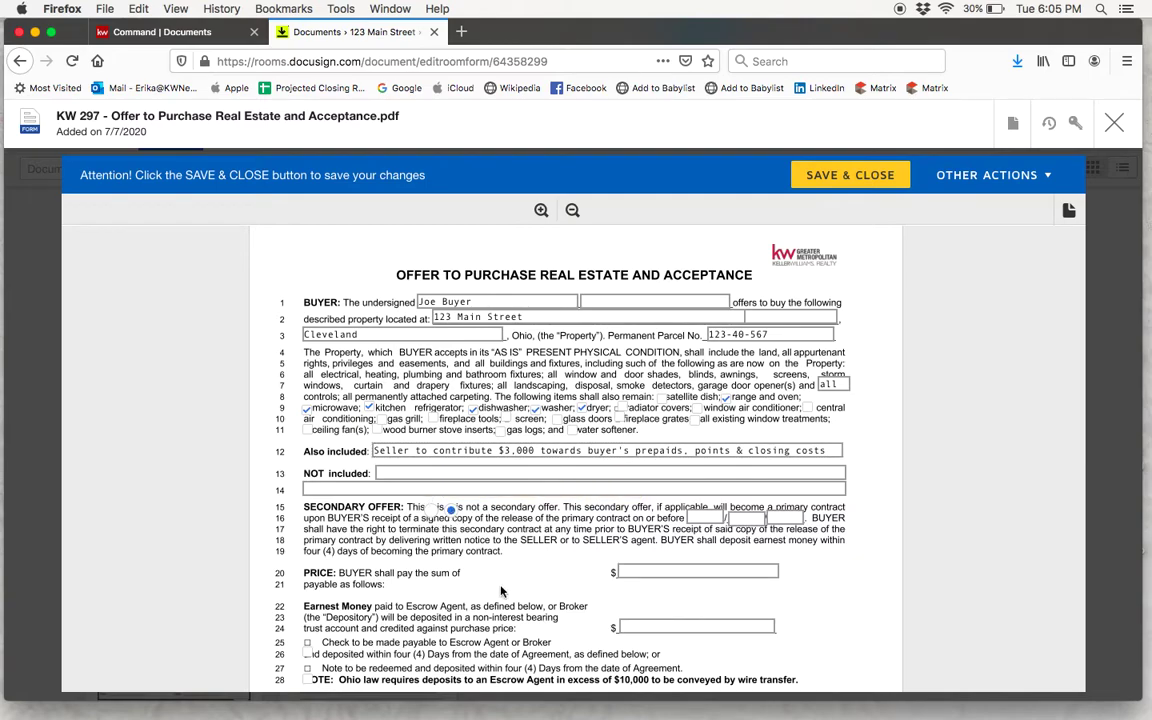
Set the purchase price to 300,000 and the earnest money to 3,000, deposited as a note redeemed within four days
scroll(501, 591, down, 3)
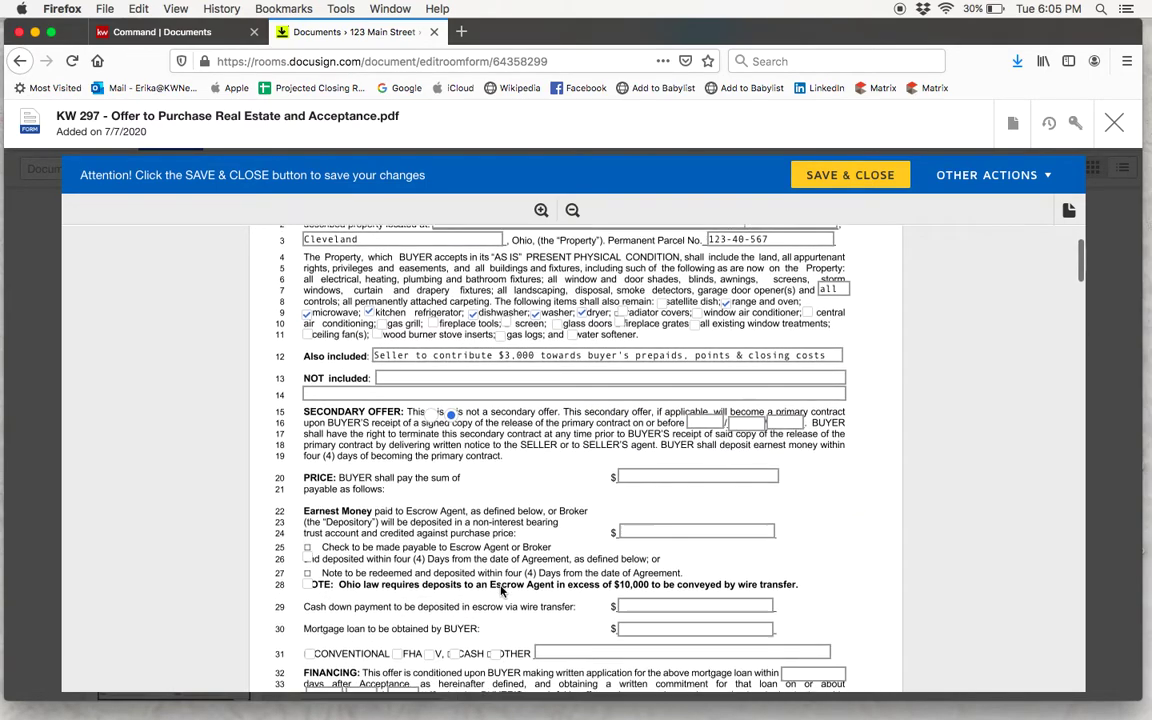
scroll(501, 591, down, 2)
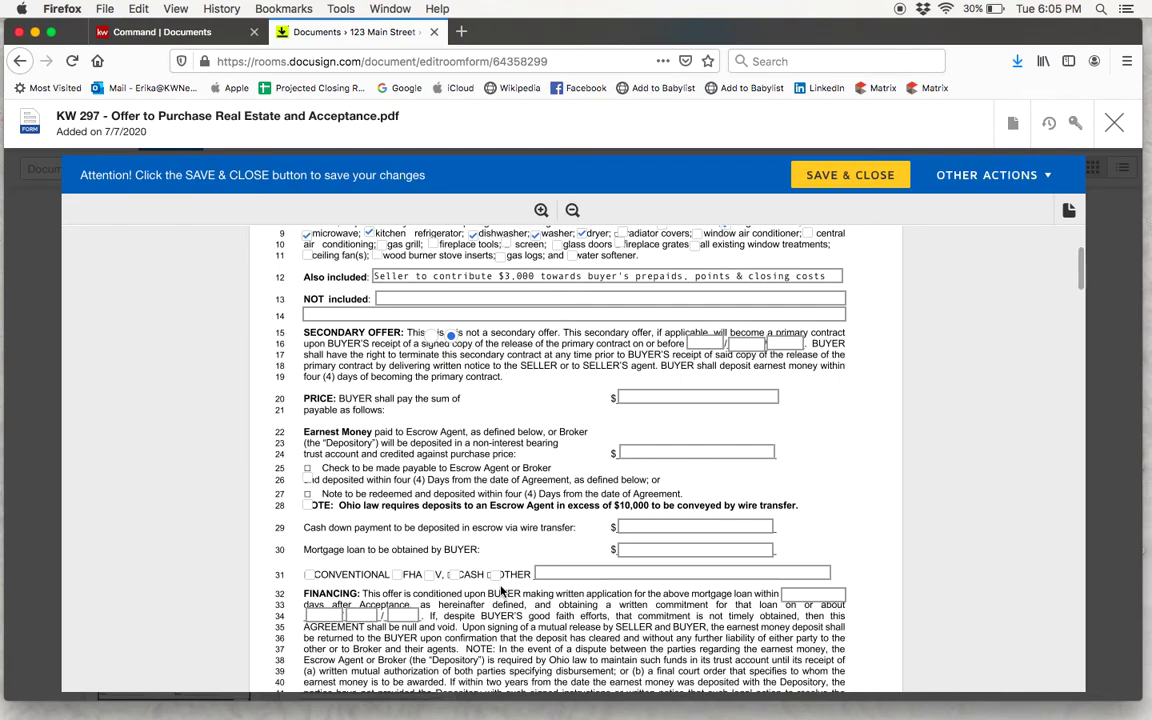
click(634, 396)
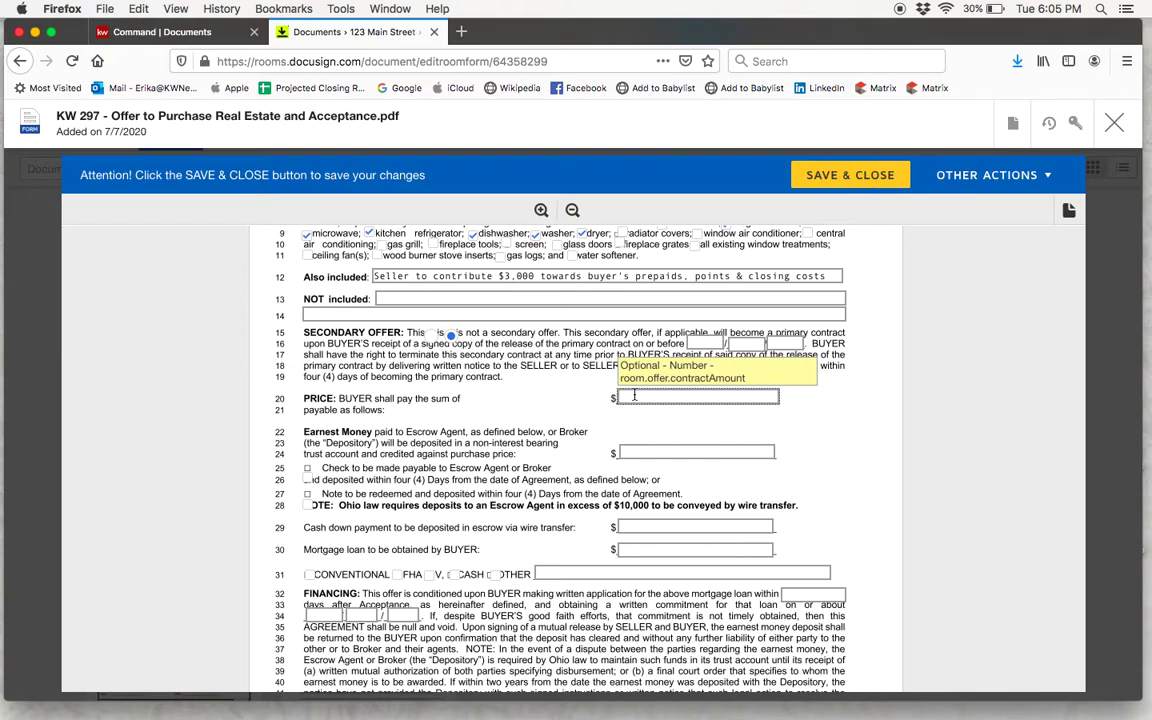
text(300,000)
click(635, 453)
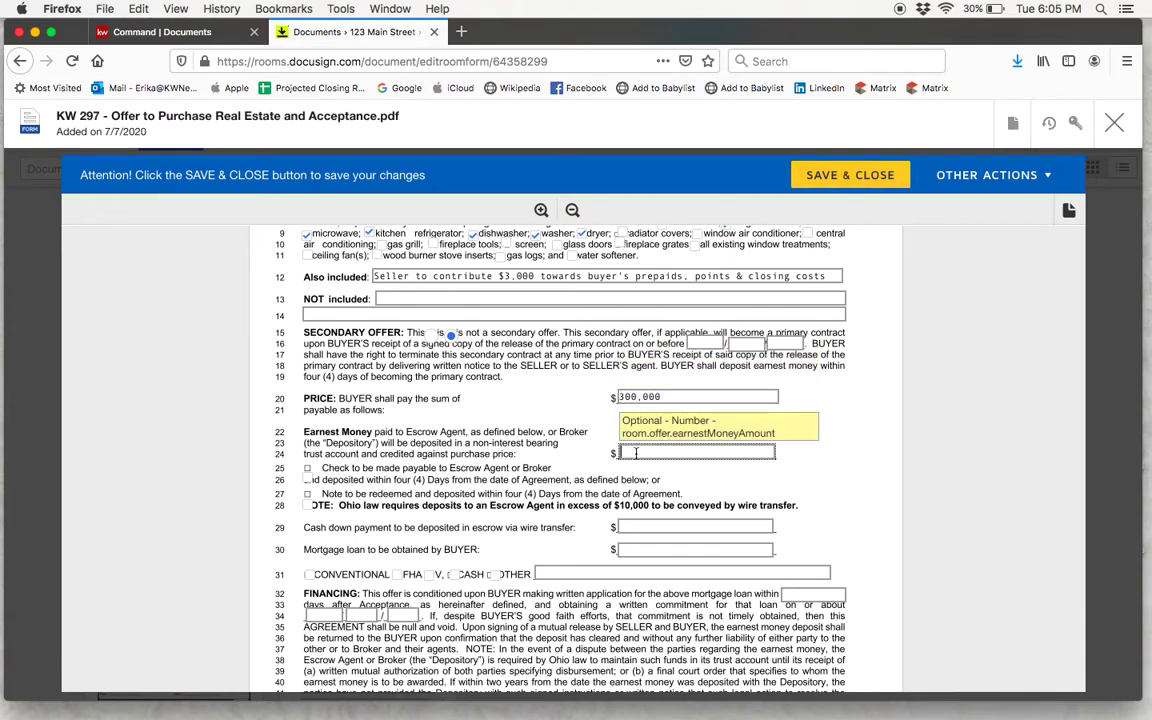
text(3,000)
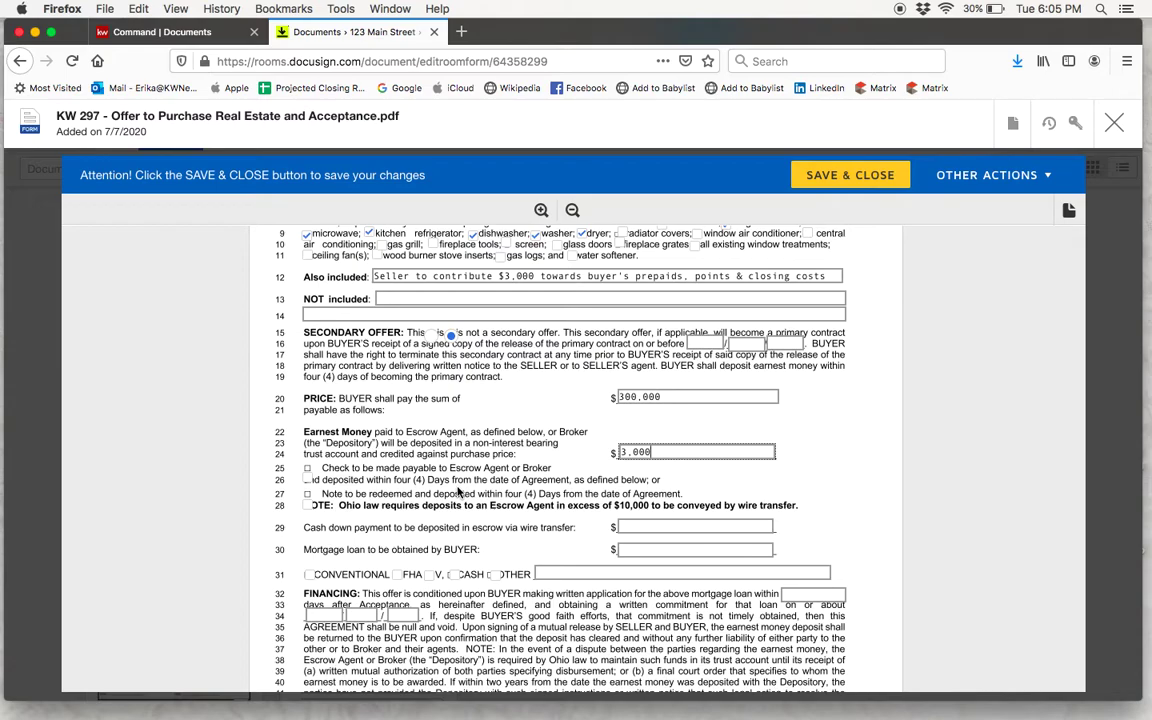
click(308, 506)
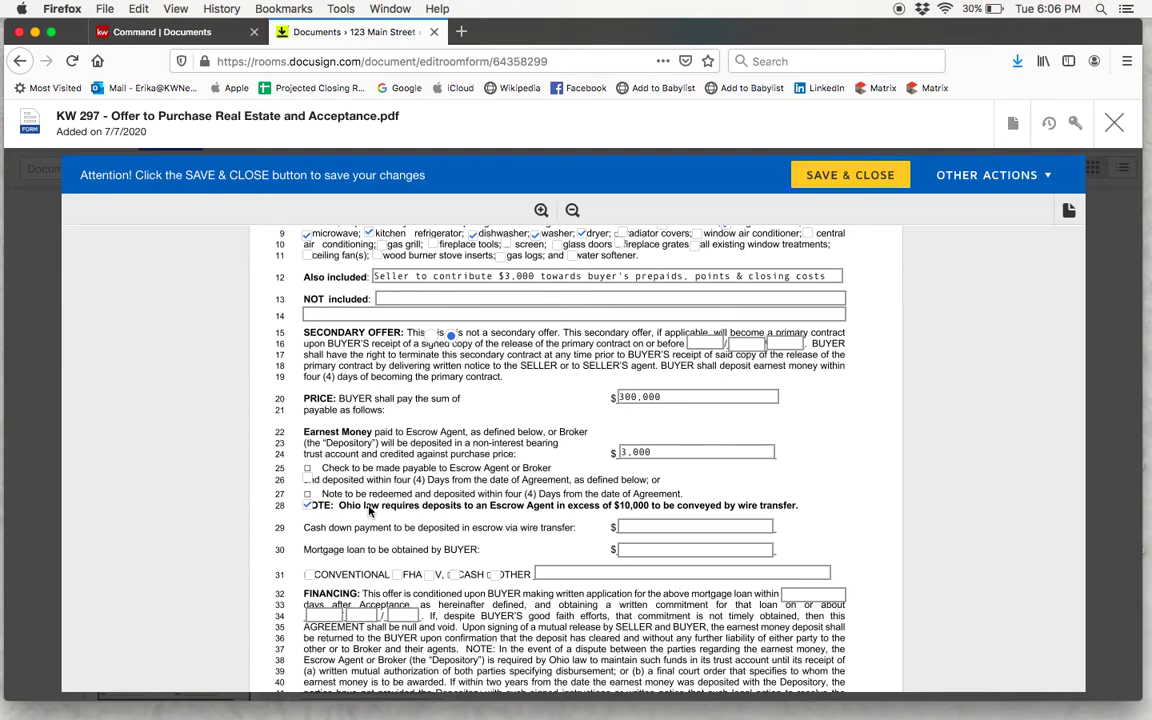
Enter 20% as the cash down payment and "Balance" as the mortgage loan, and mark the loan as conventional
click(628, 524)
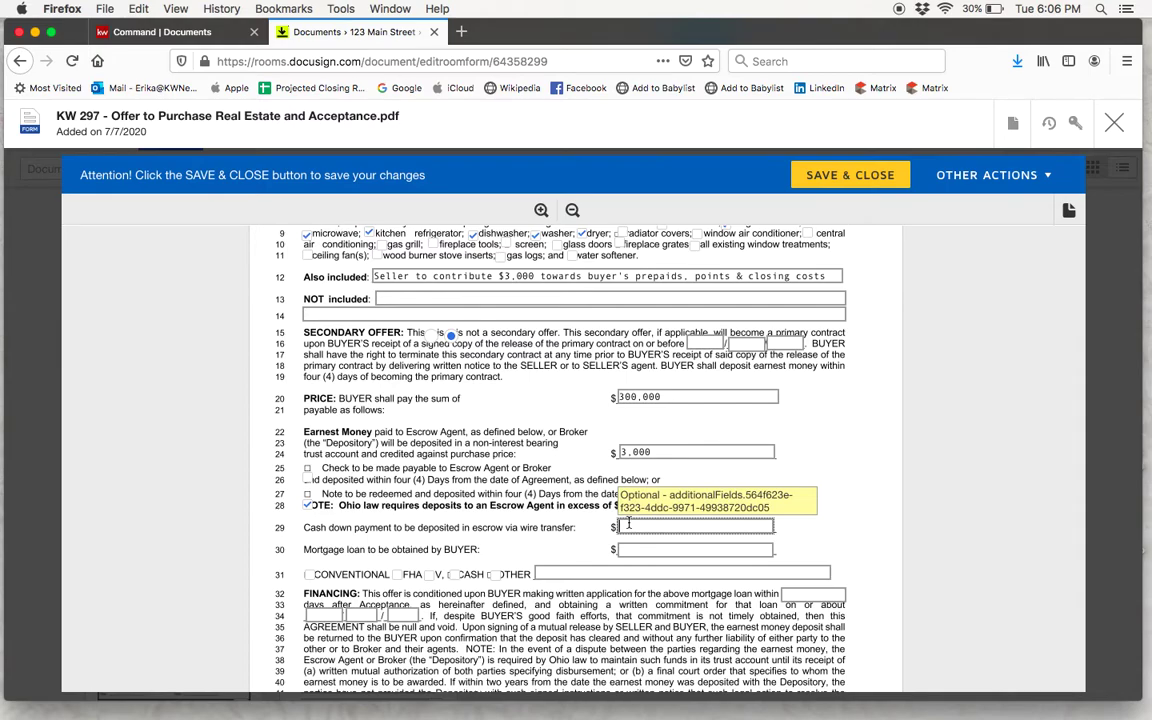
text(20%)
click(641, 550)
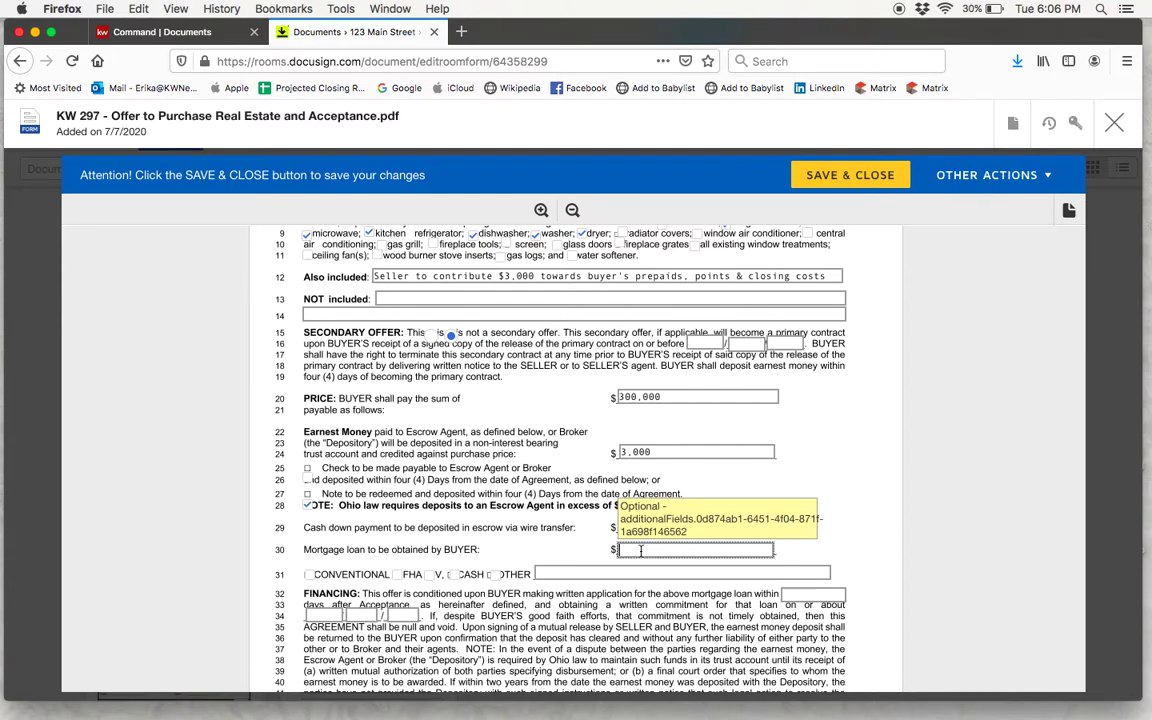
text(8alance)
click(509, 502)
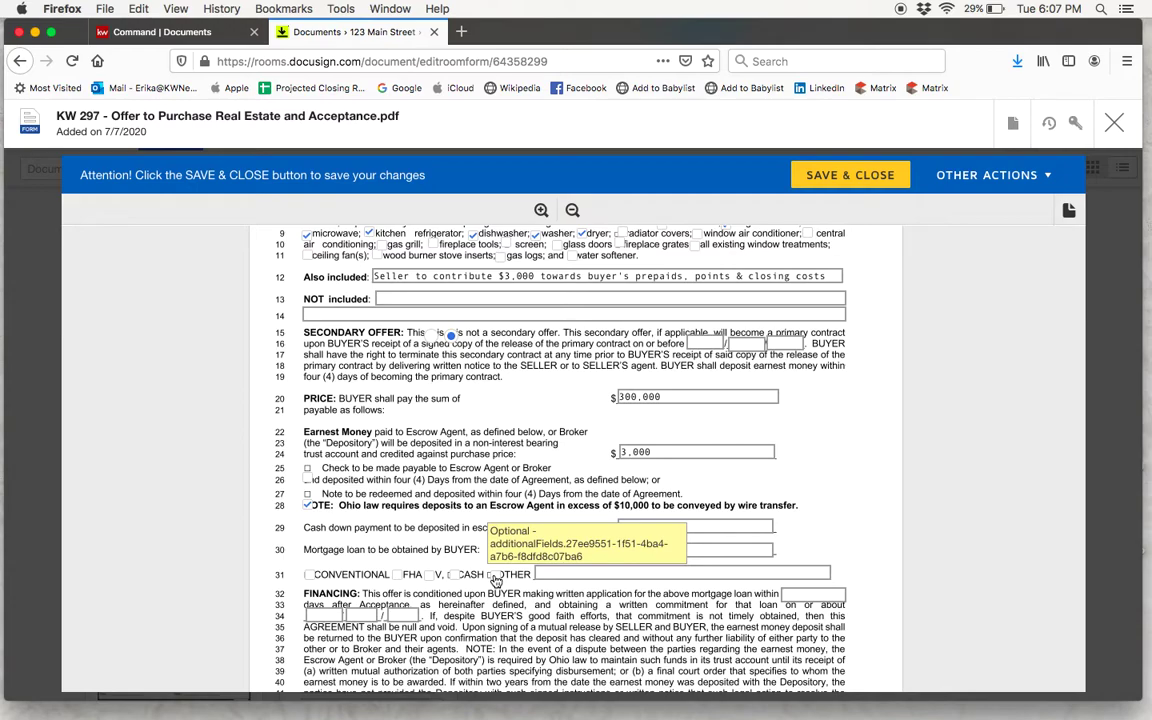
click(309, 576)
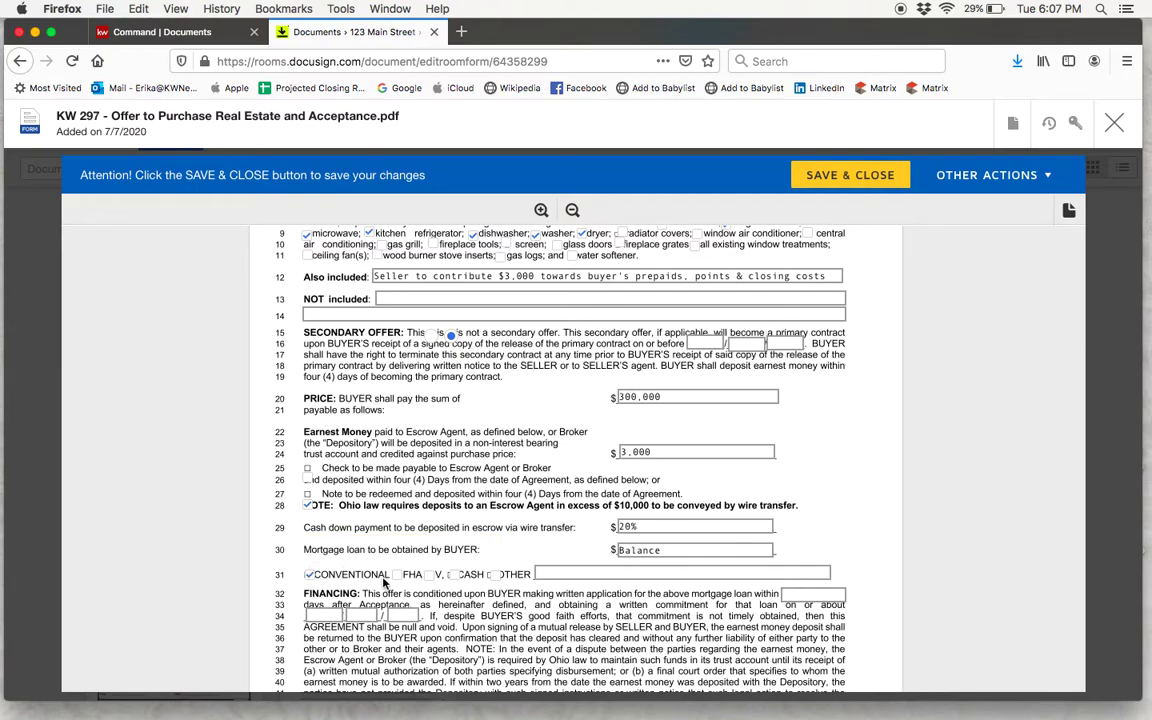
Set the financing terms to a mortgage application within 7 days and a written loan commitment on or about 08/07/2020
scroll(477, 601, down, 3)
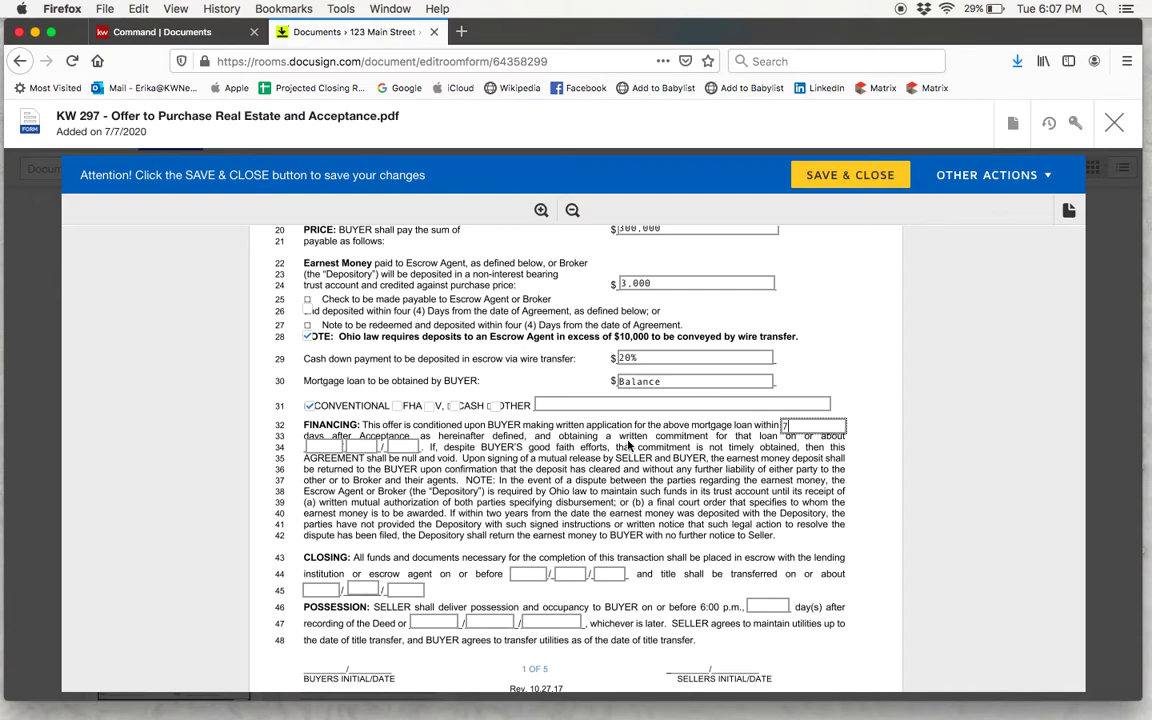
click(322, 448)
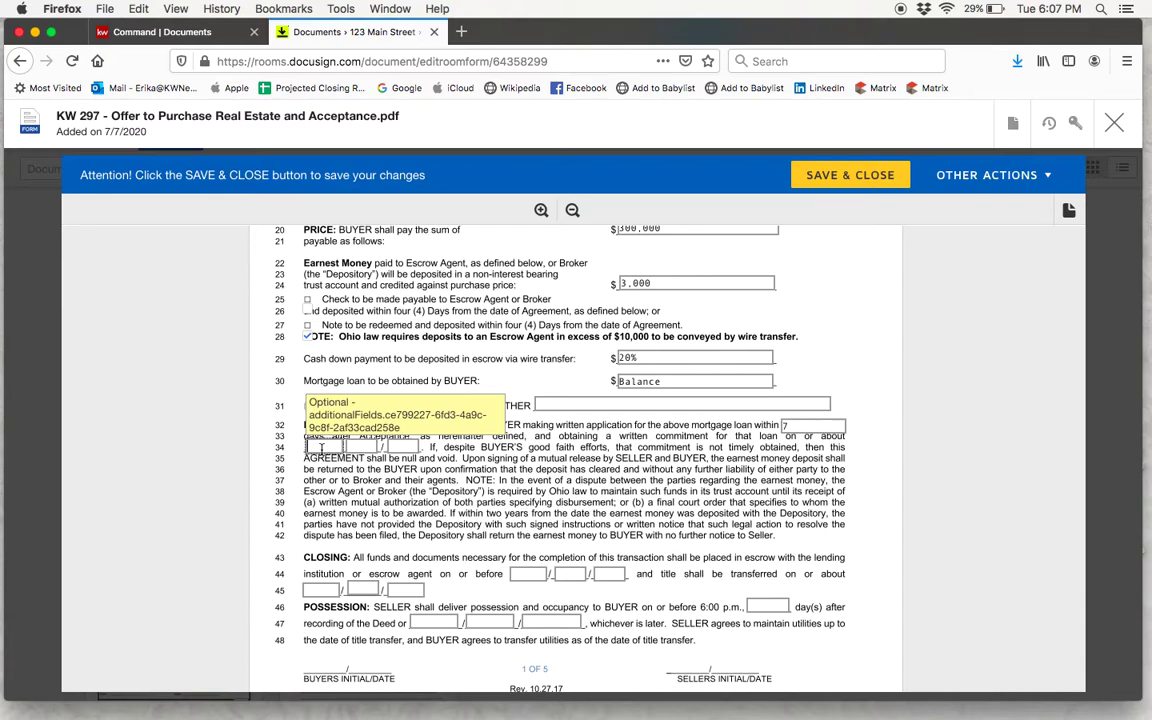
text(08)
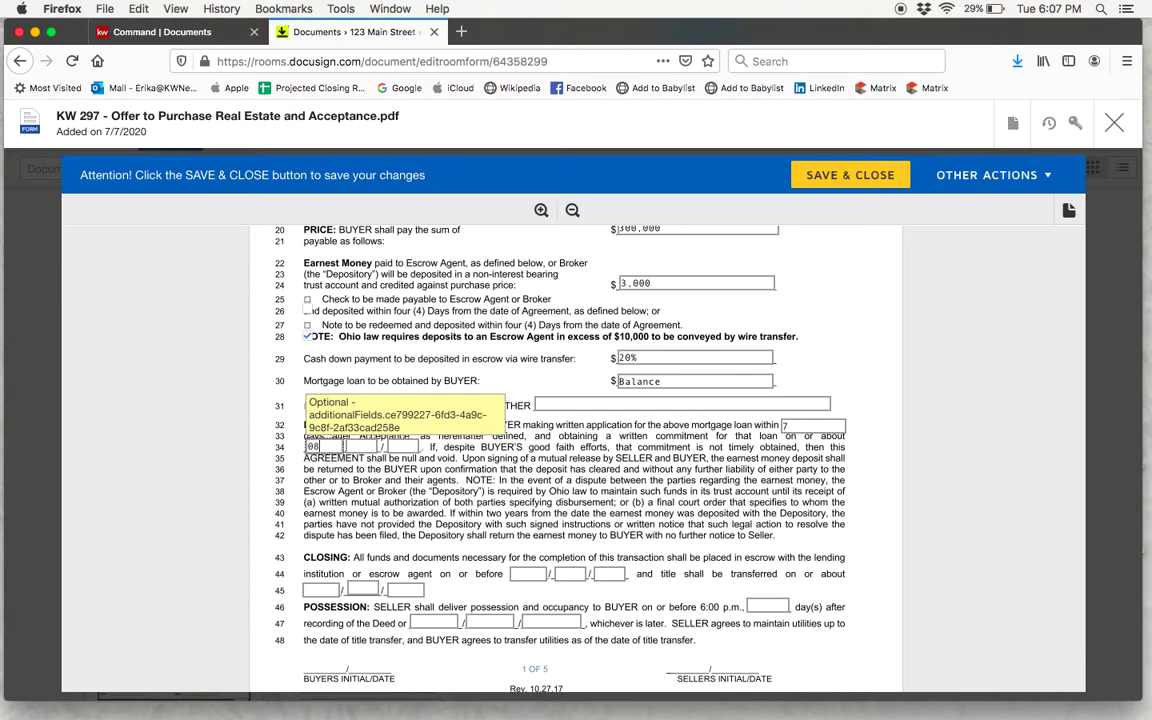
click(359, 448)
text(07)
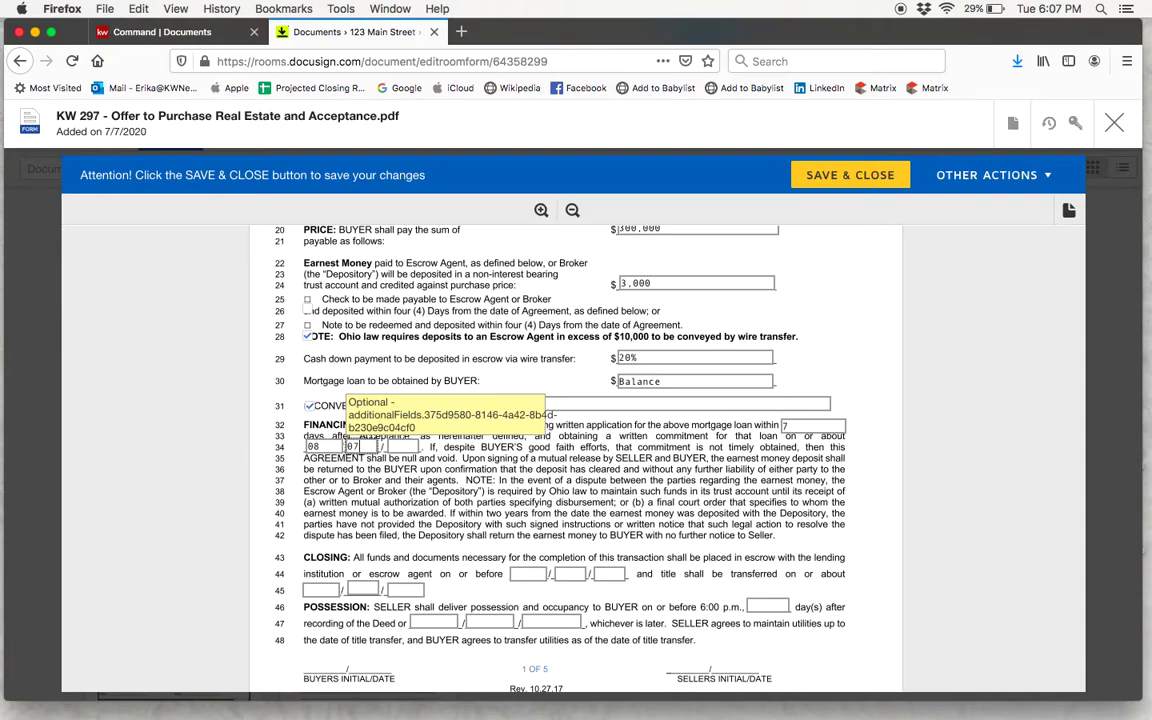
click(408, 447)
text(2020)
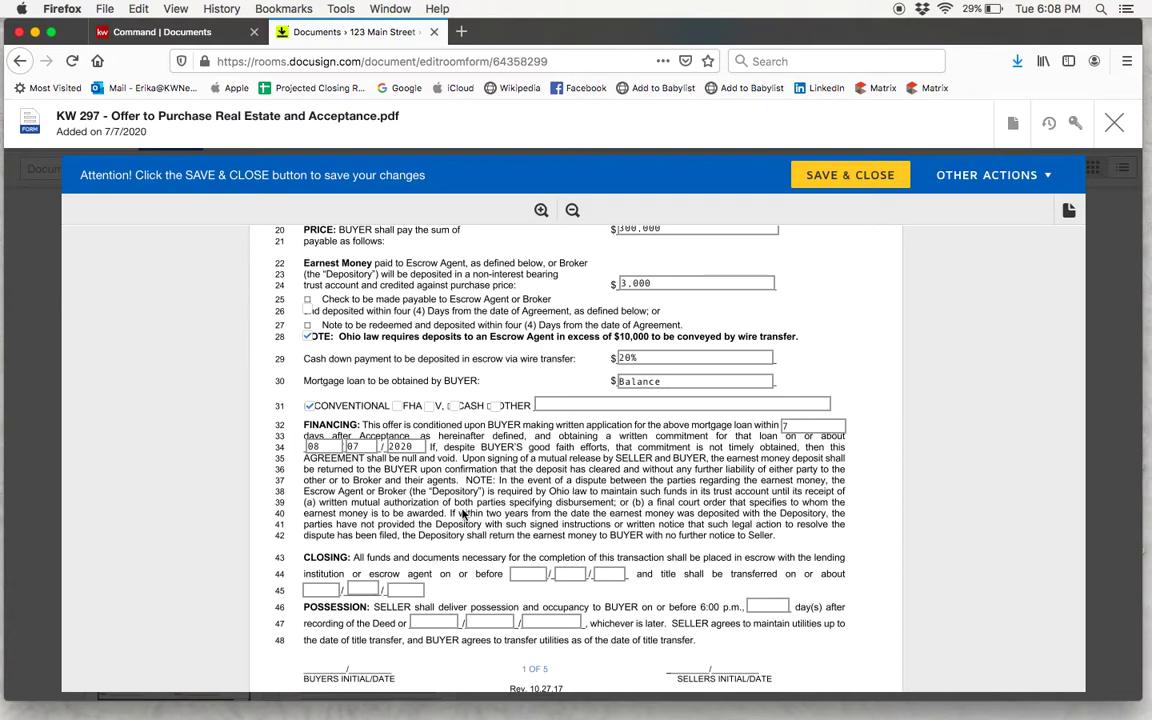
Set the closing date for placing all funds and documents in escrow to 08/20/2020
scroll(463, 513, down, 5)
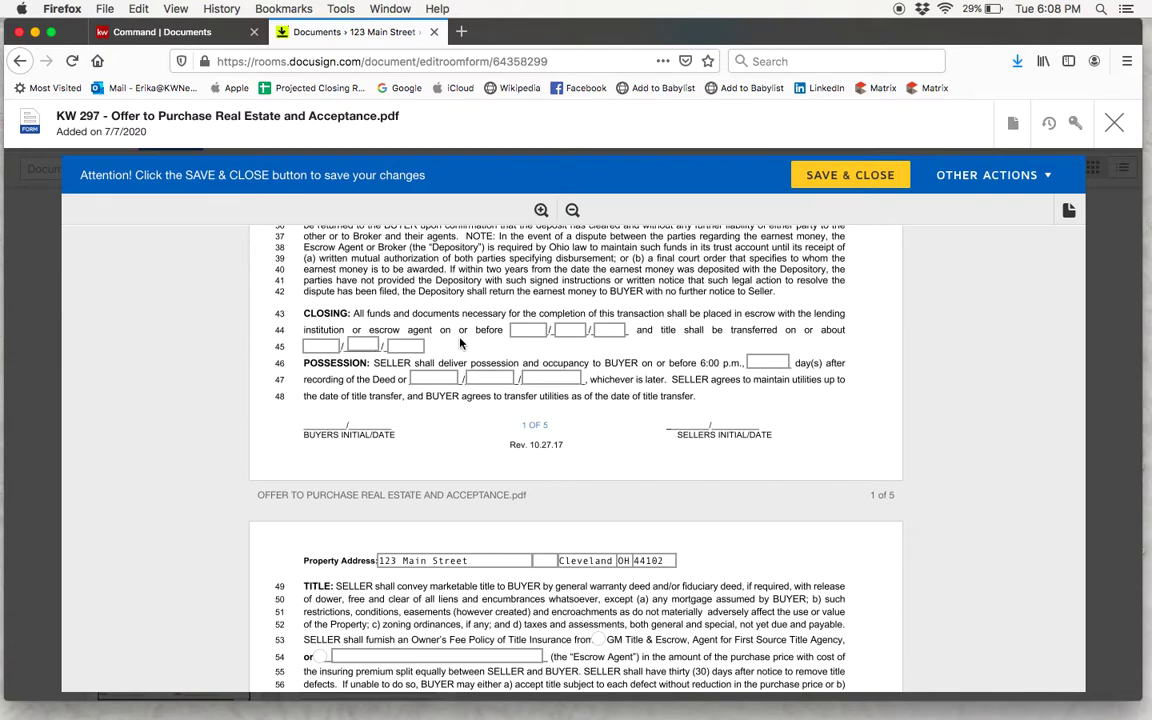
text(08)
click(560, 330)
text(20)
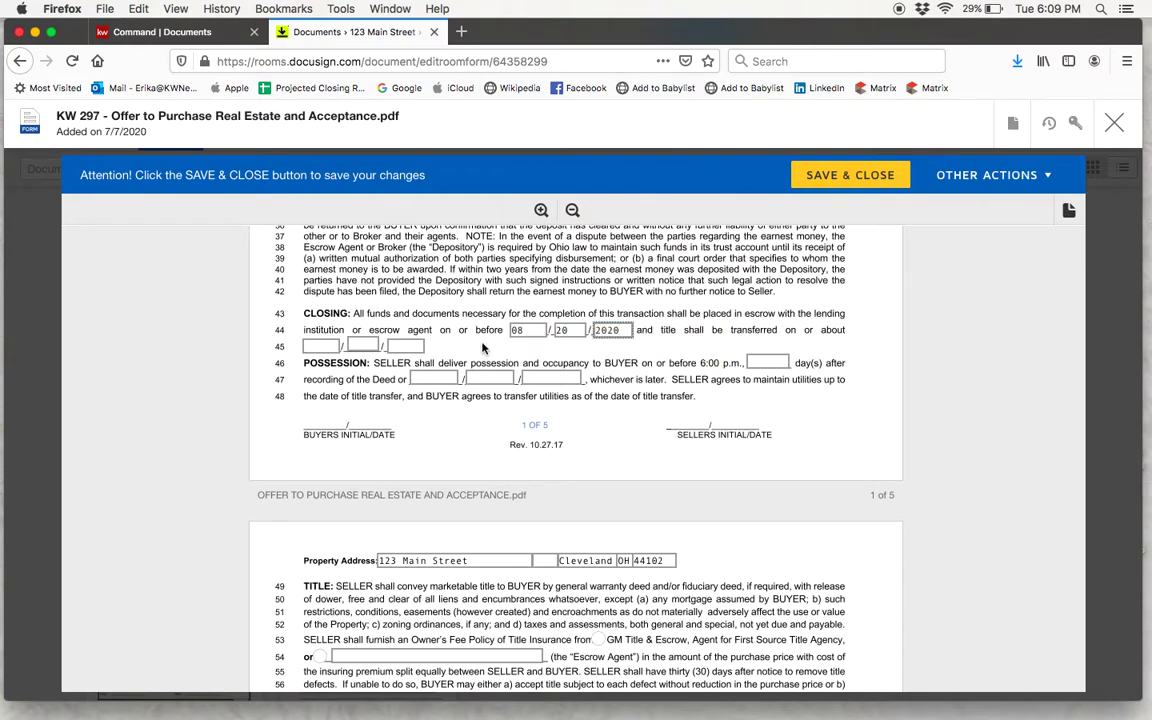
Set the title transfer date in the closing section to 08/21/2020
click(316, 346)
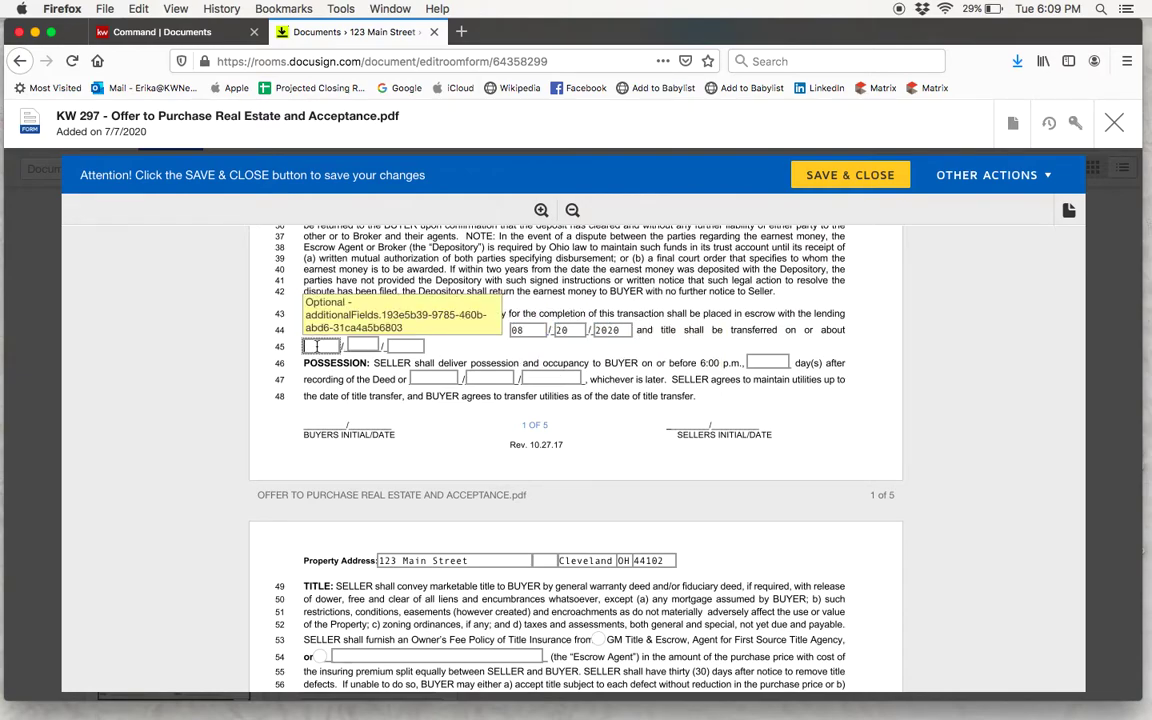
text(08)
key(Tab)
text(21)
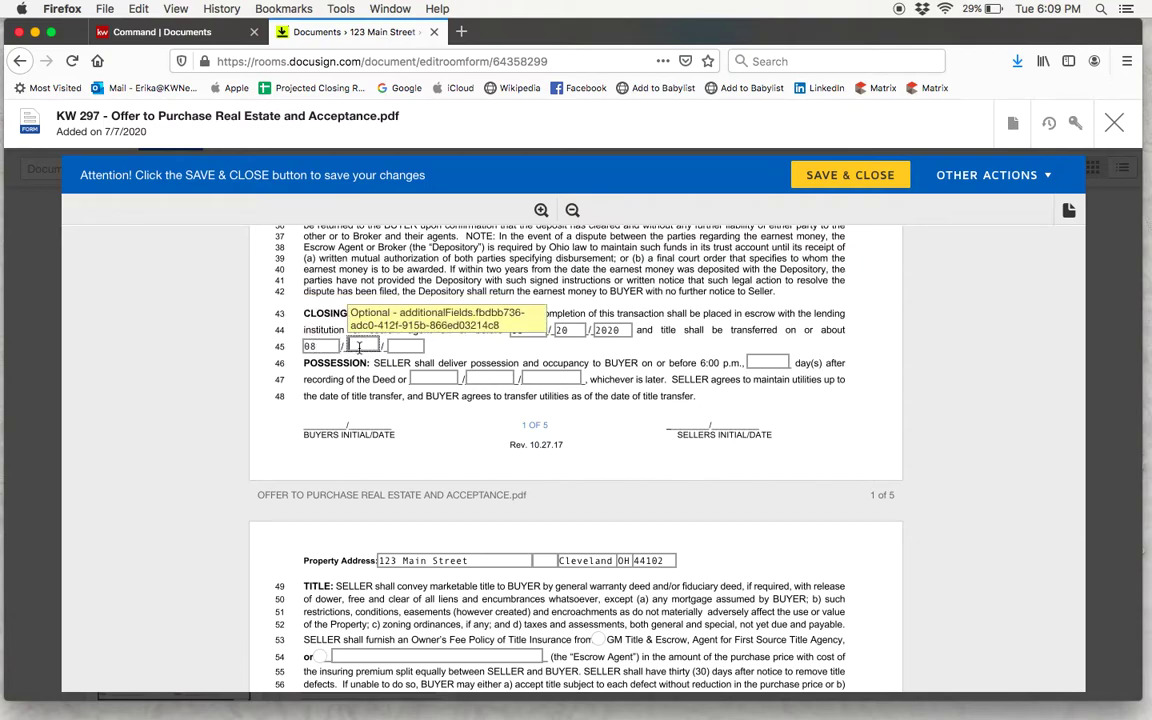
key(Tab)
text(2020)
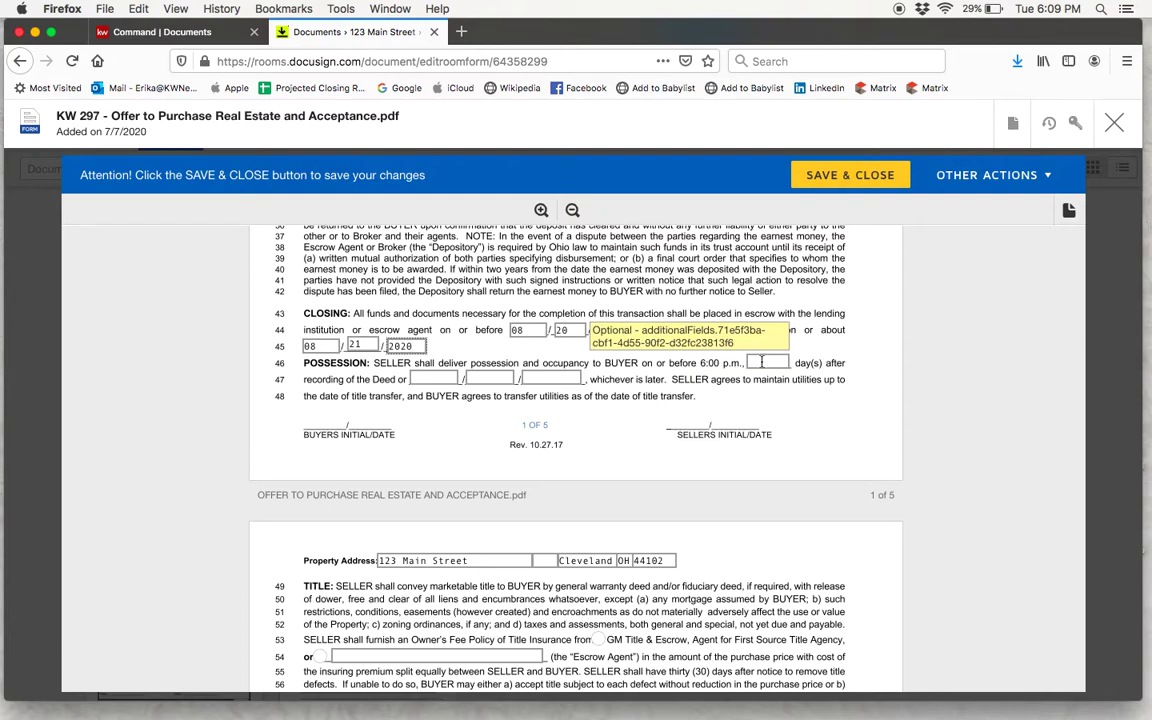
Set possession to 0 days after recording of the deed or 08/21/2020
click(762, 362)
text(0)
click(437, 377)
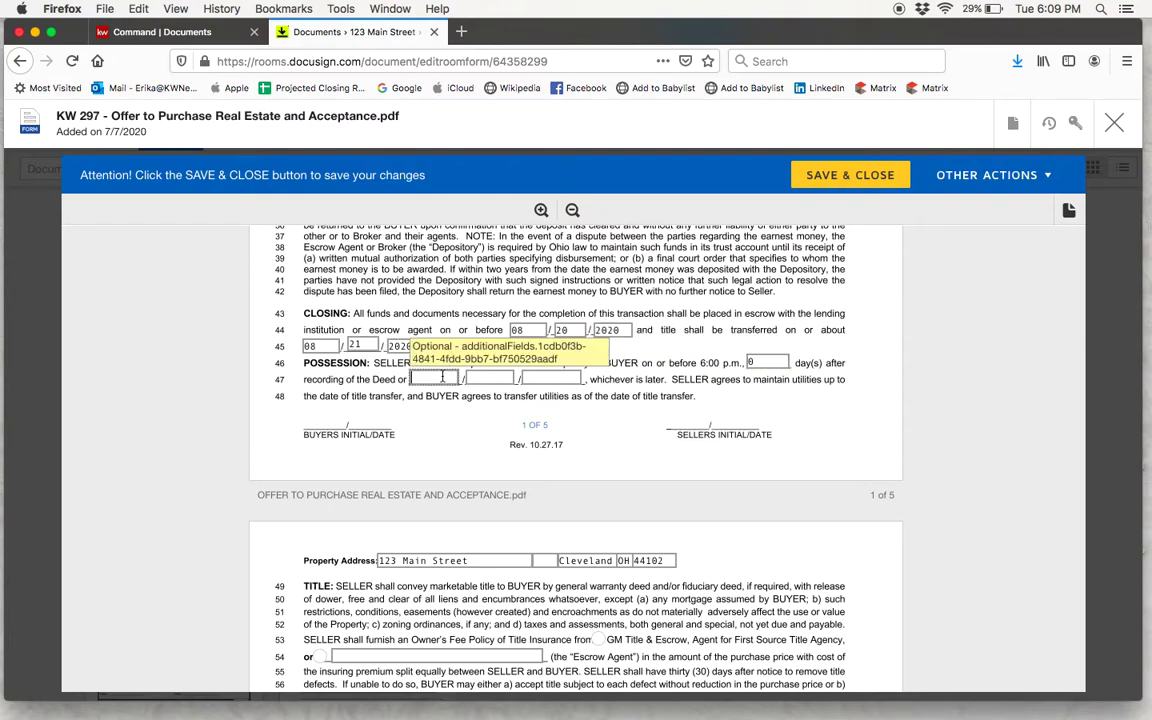
text(08)
key(Tab)
text(21)
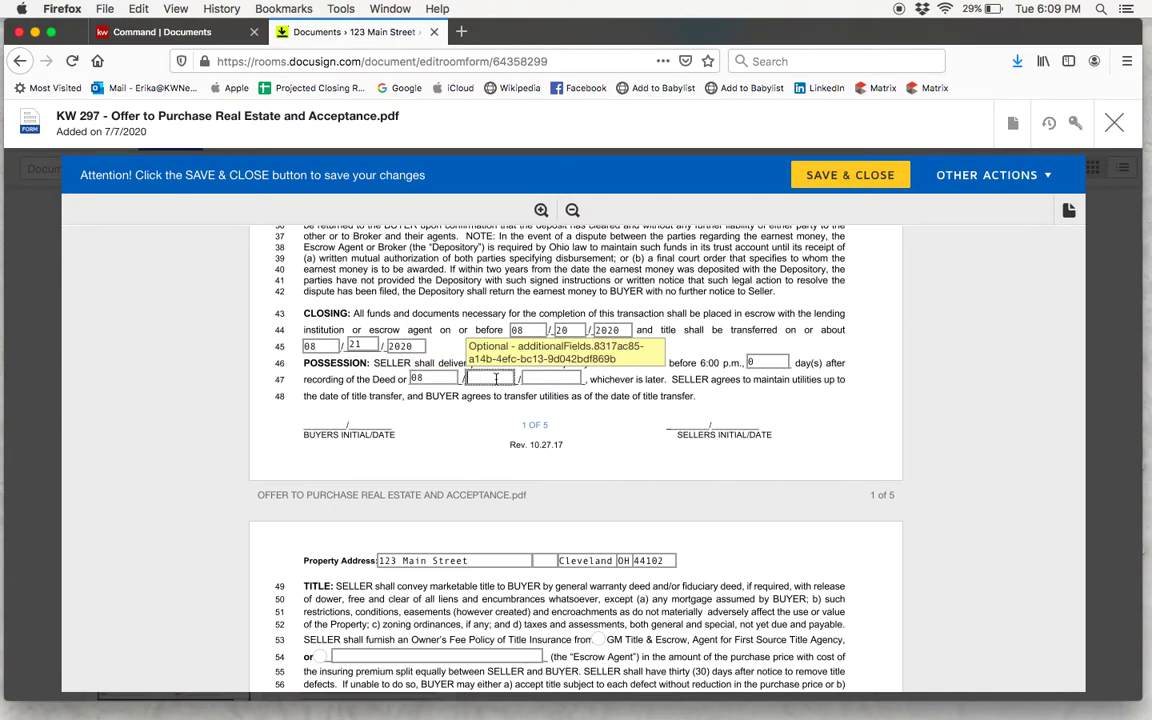
click(581, 378)
text(2020)
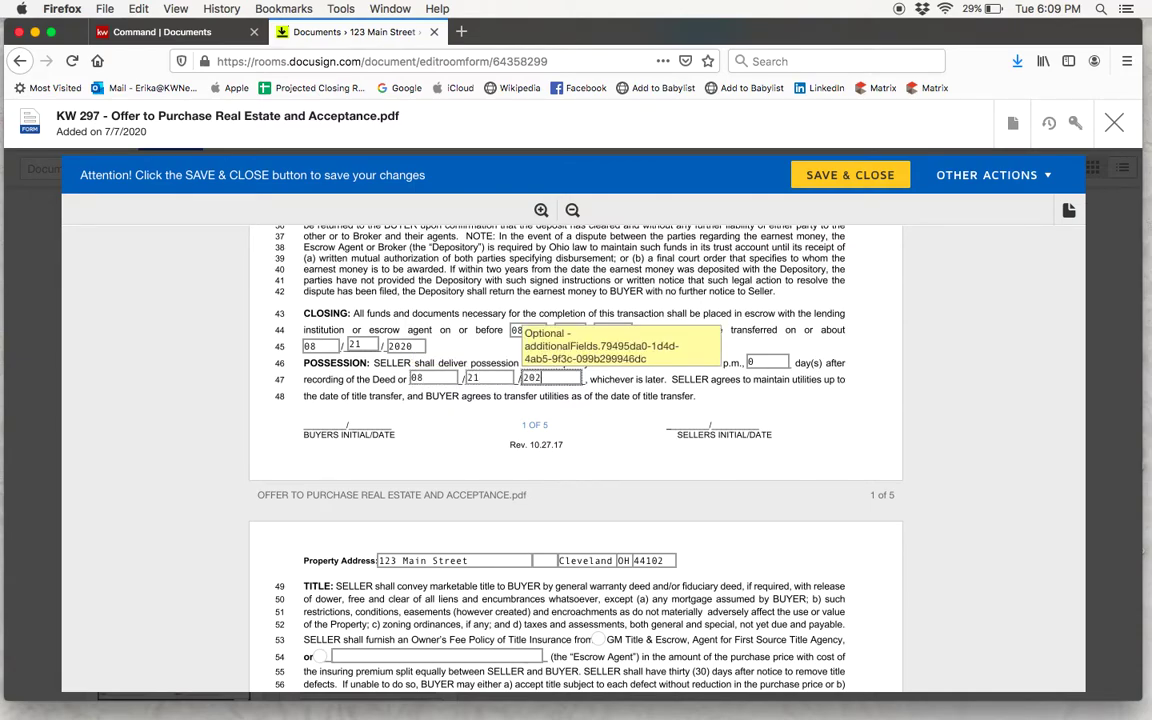
click(606, 398)
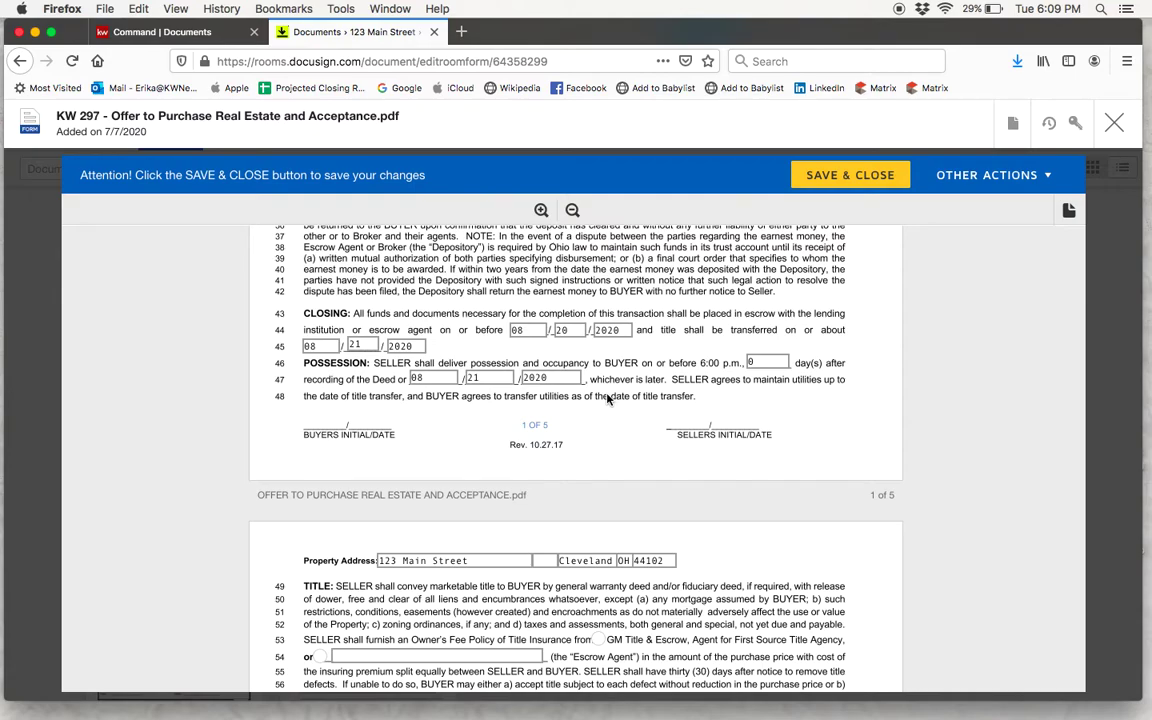
Choose GM Title & Escrow as the provider of the owner's title insurance policy in the title section
scroll(606, 398, down, 1)
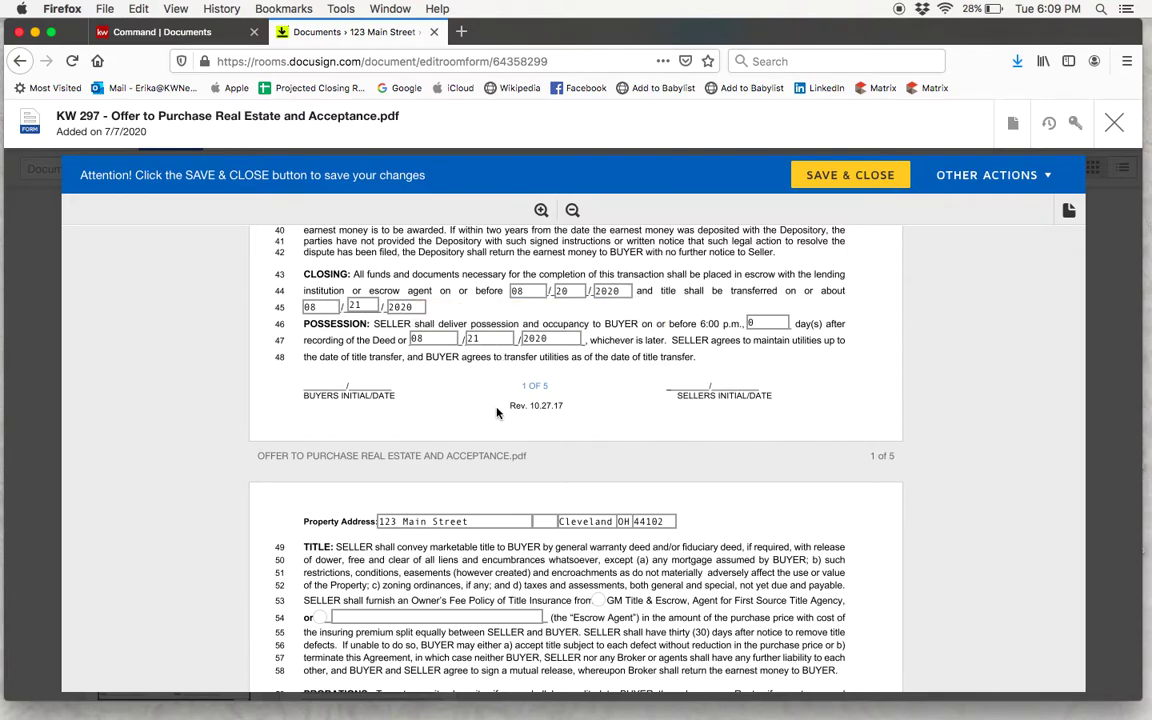
scroll(497, 413, down, 4)
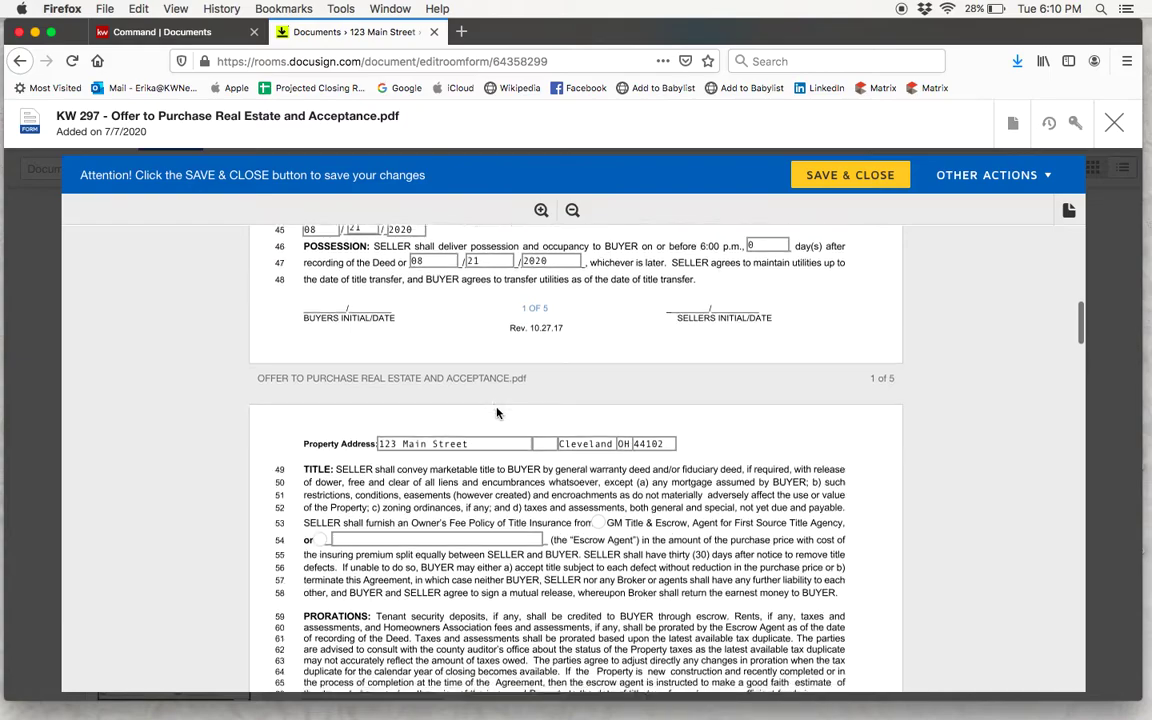
scroll(494, 440, down, 1)
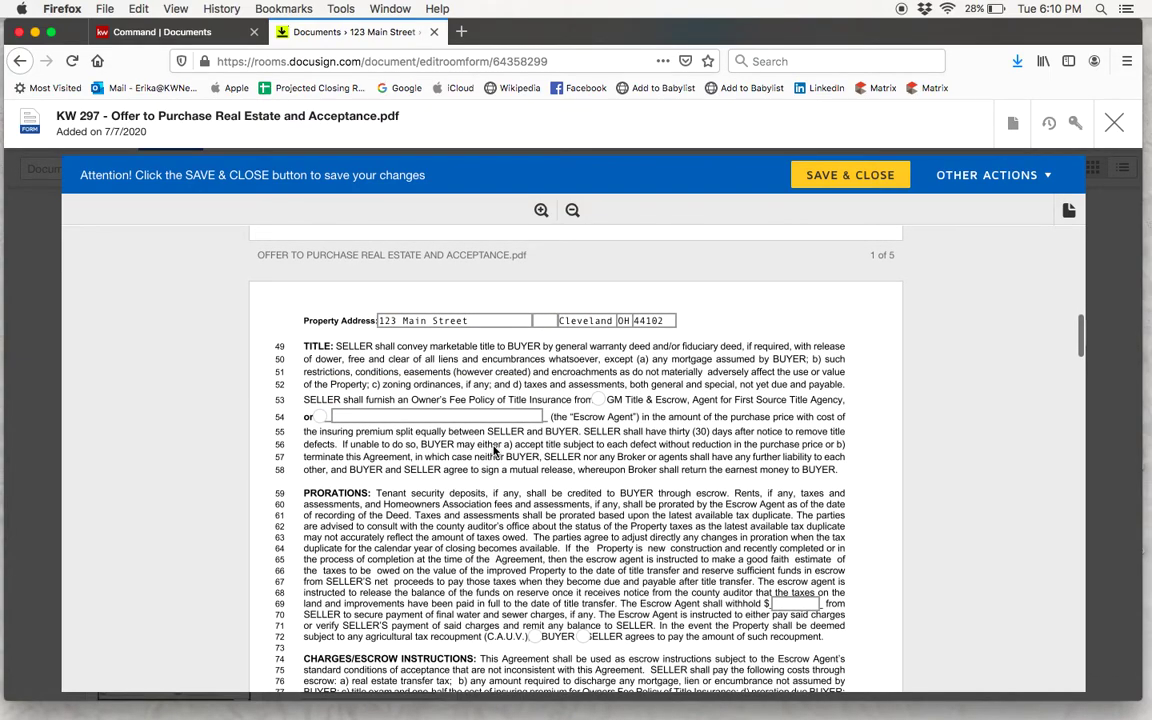
scroll(494, 451, down, 1)
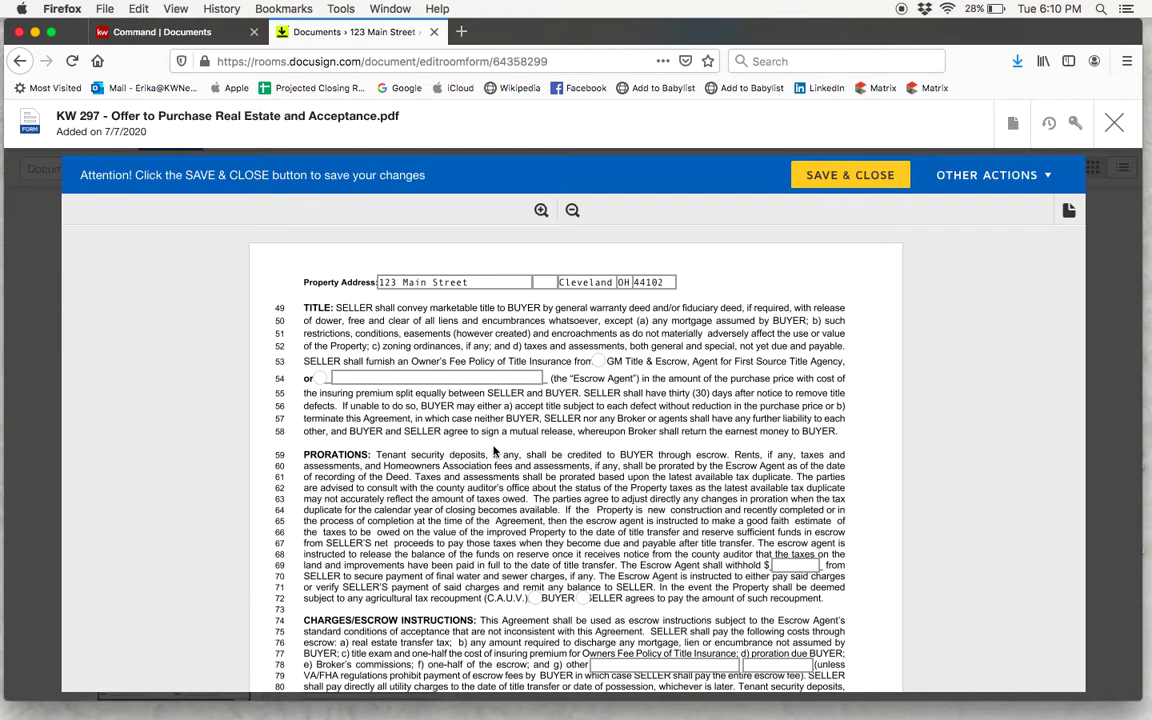
click(598, 361)
Set the escrow withholding for water and sewer charges to 200 and mark the seller as paying any agricultural tax recoupment
scroll(505, 441, down, 5)
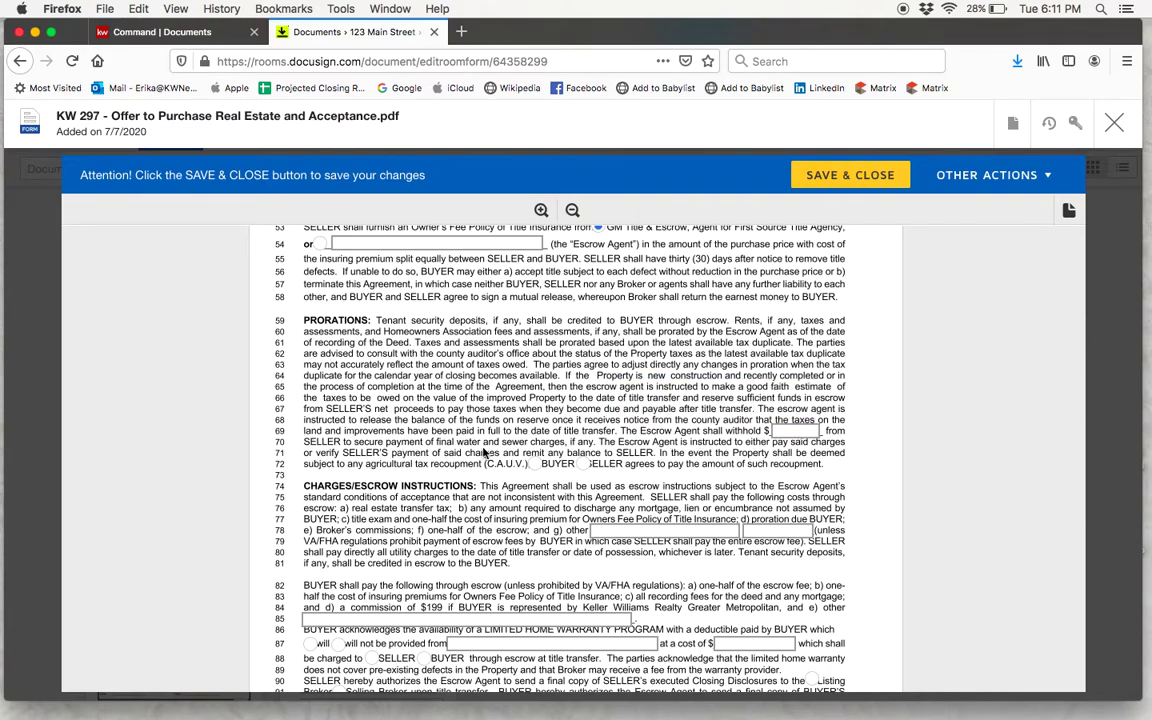
click(790, 430)
text(200)
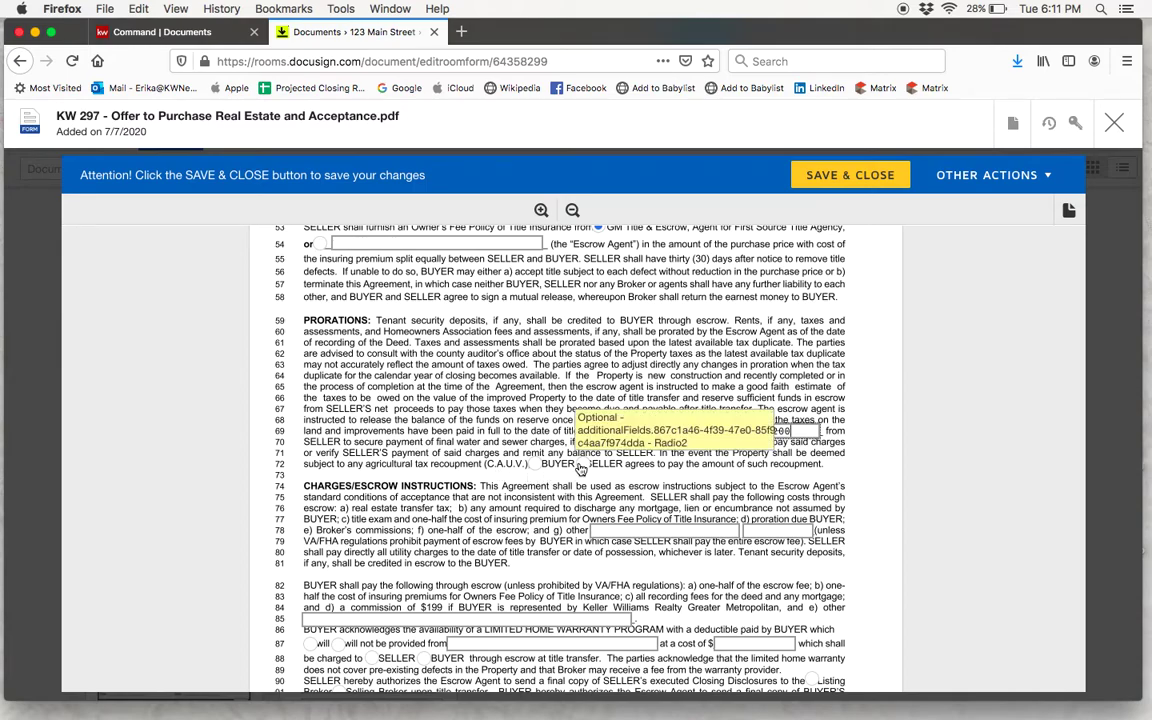
click(584, 466)
click(597, 491)
Enter "none" for the other charges paid through escrow by the seller and by the buyer
scroll(600, 497, down, 3)
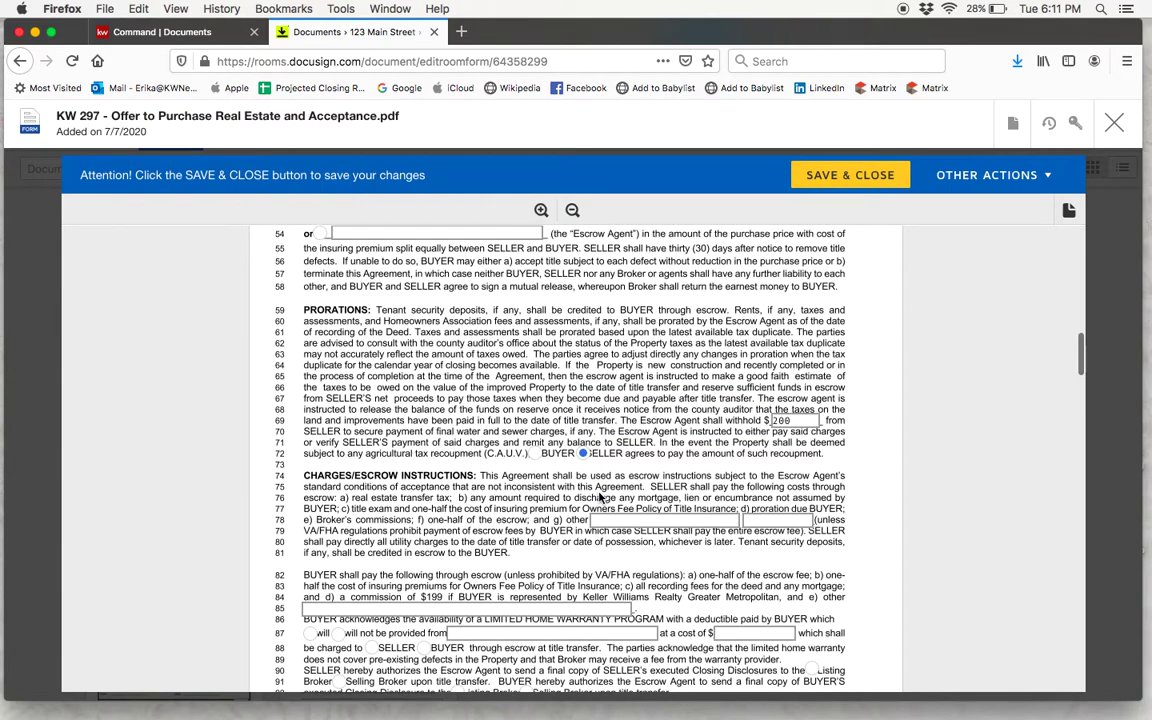
scroll(600, 493, down, 1)
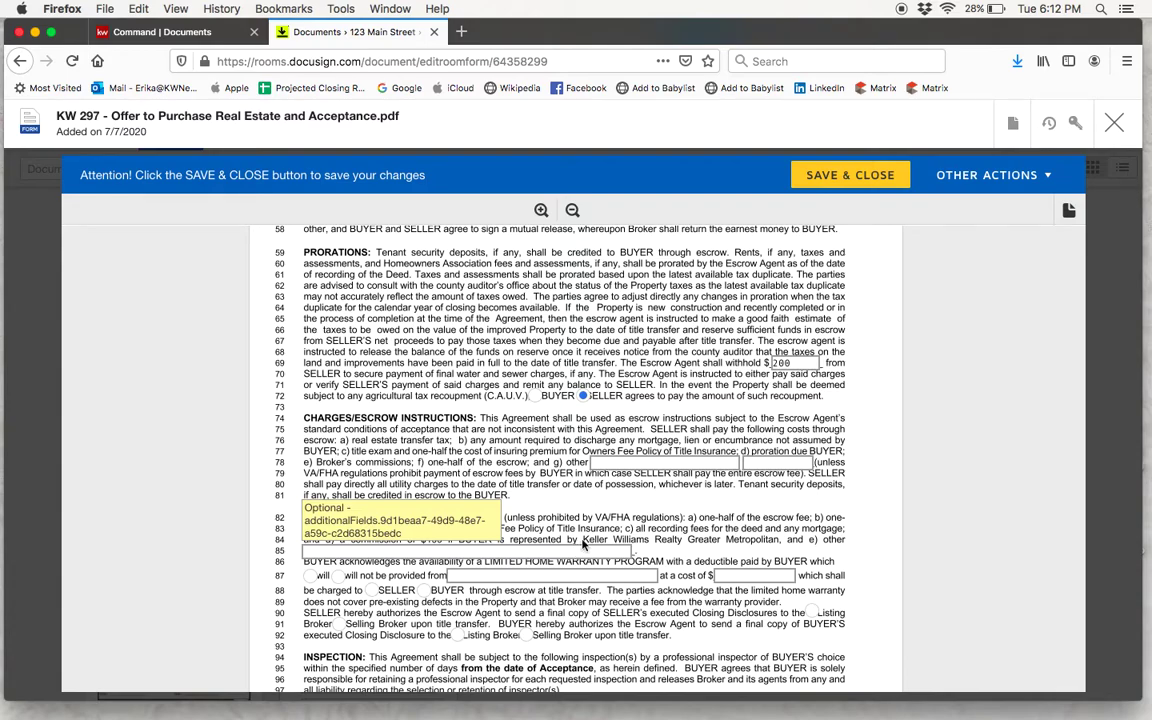
click(604, 462)
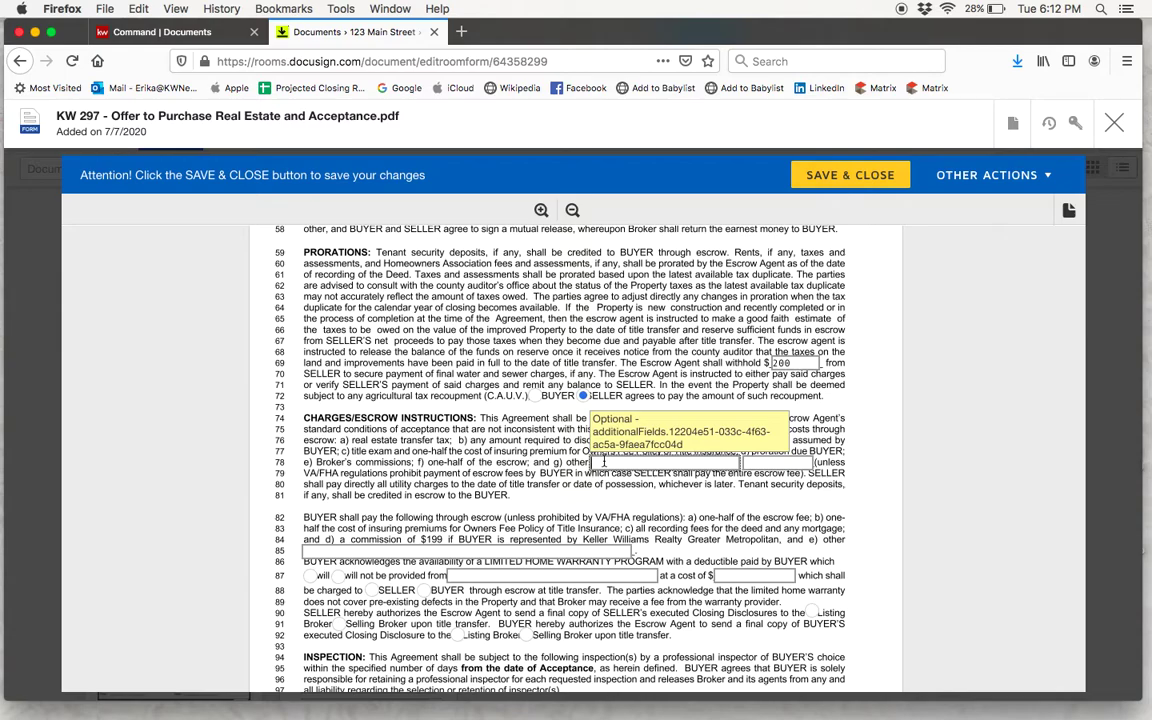
text(none)
click(488, 549)
text(none)
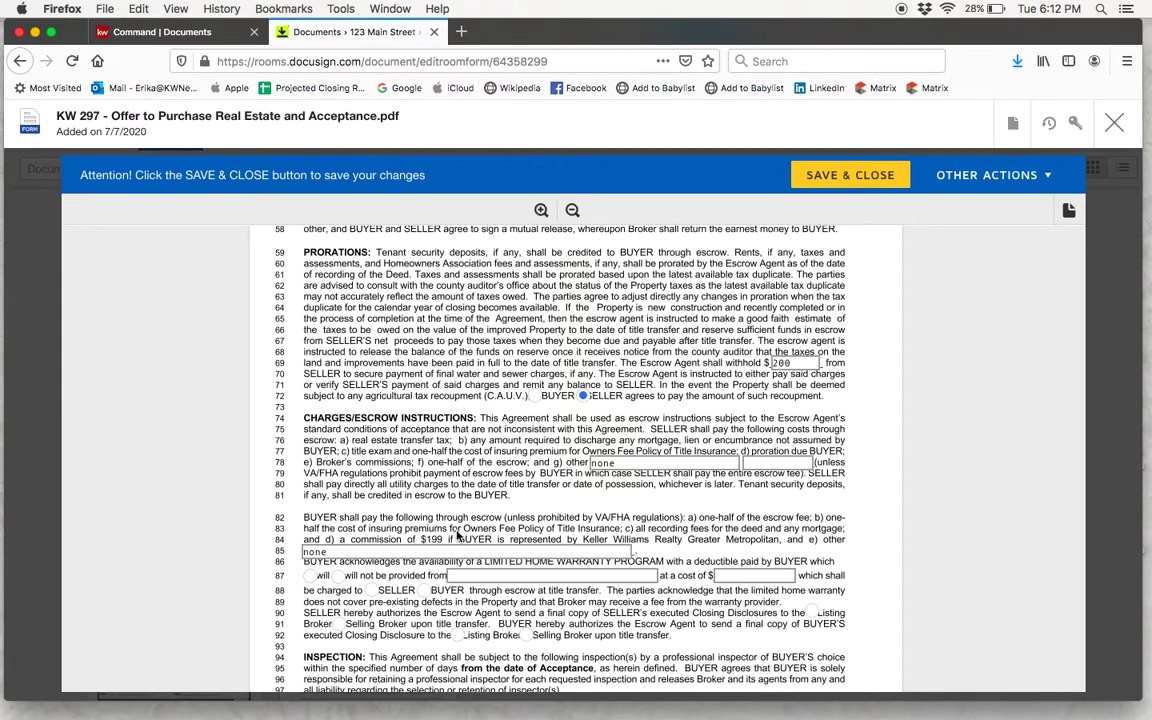
Specify a home warranty from America's Preferred Home Warranty costing 425, charged to the seller, and authorize the buyer's closing disclosure for the selling broker
scroll(457, 536, down, 2)
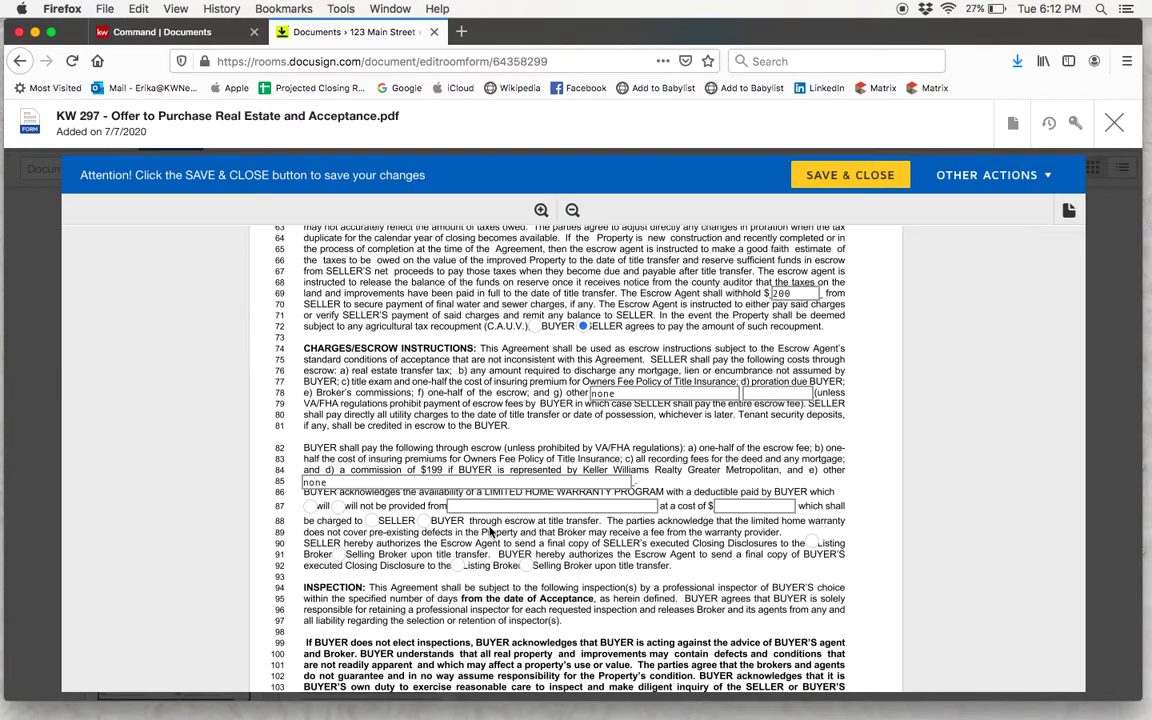
click(311, 507)
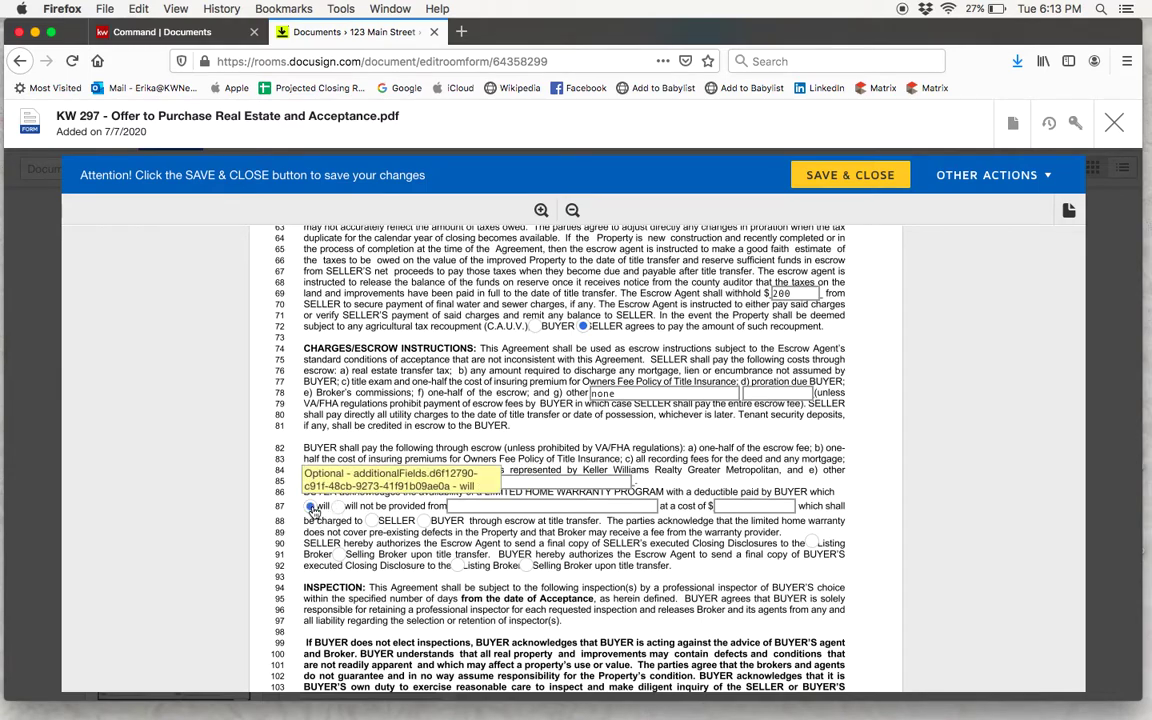
click(461, 507)
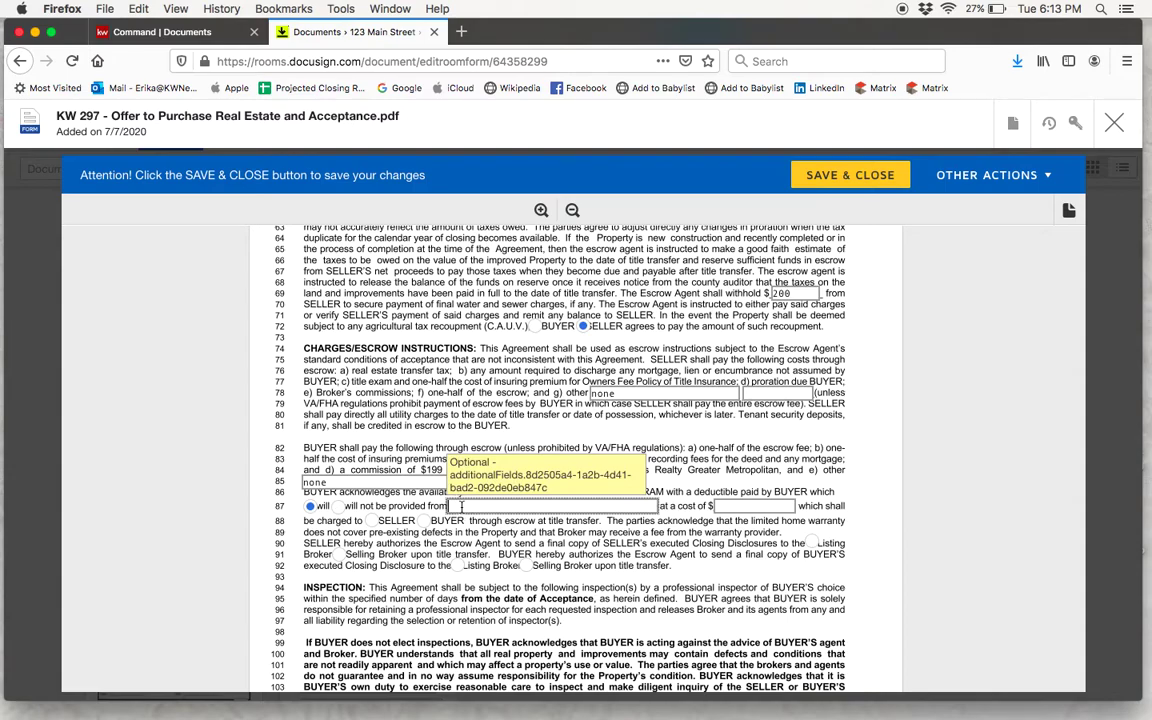
text(America's Preferred Home Warranty)
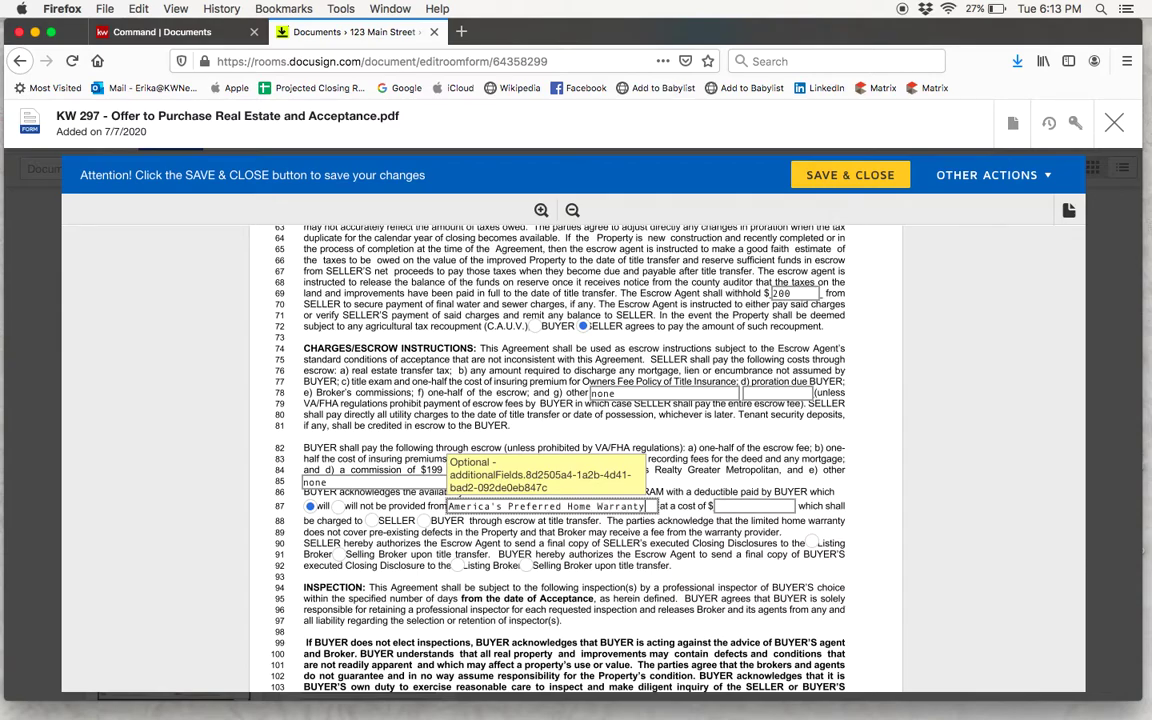
click(725, 507)
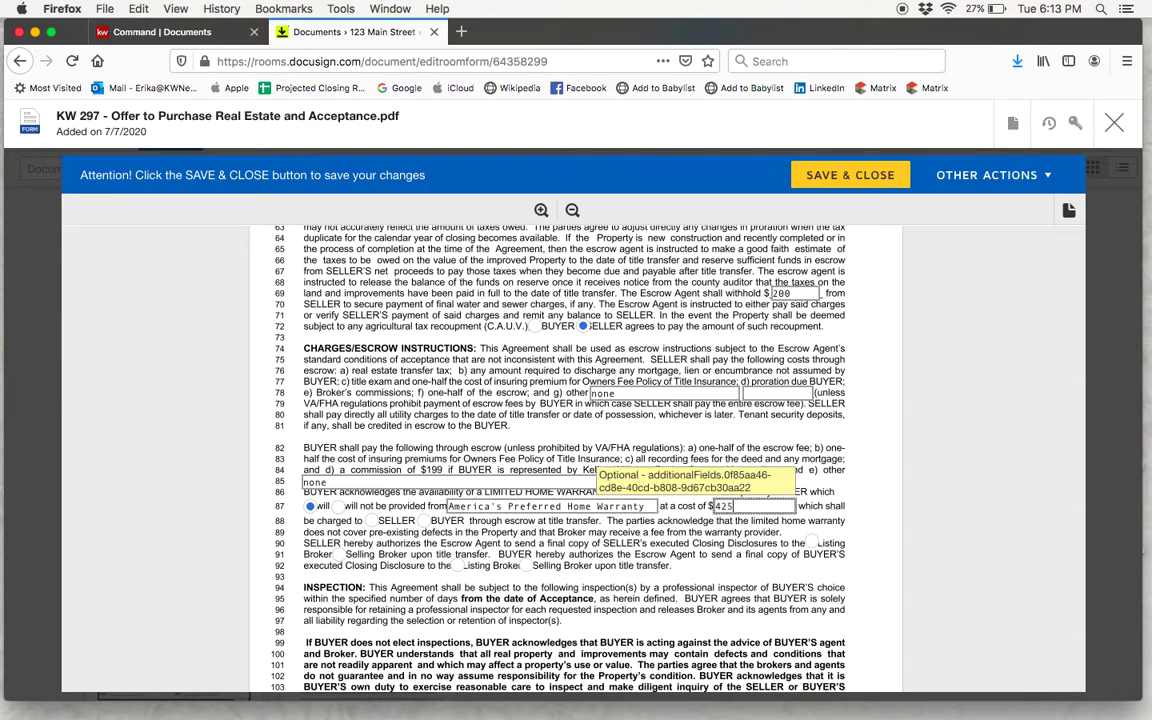
text(425)
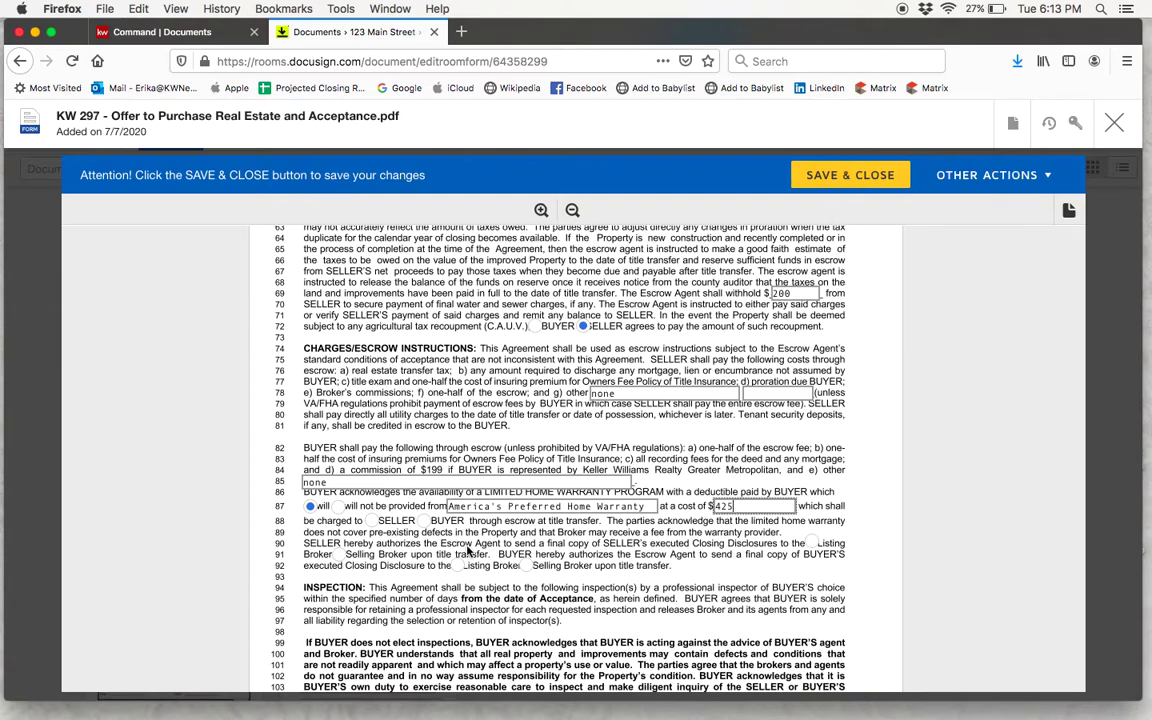
click(372, 522)
click(526, 566)
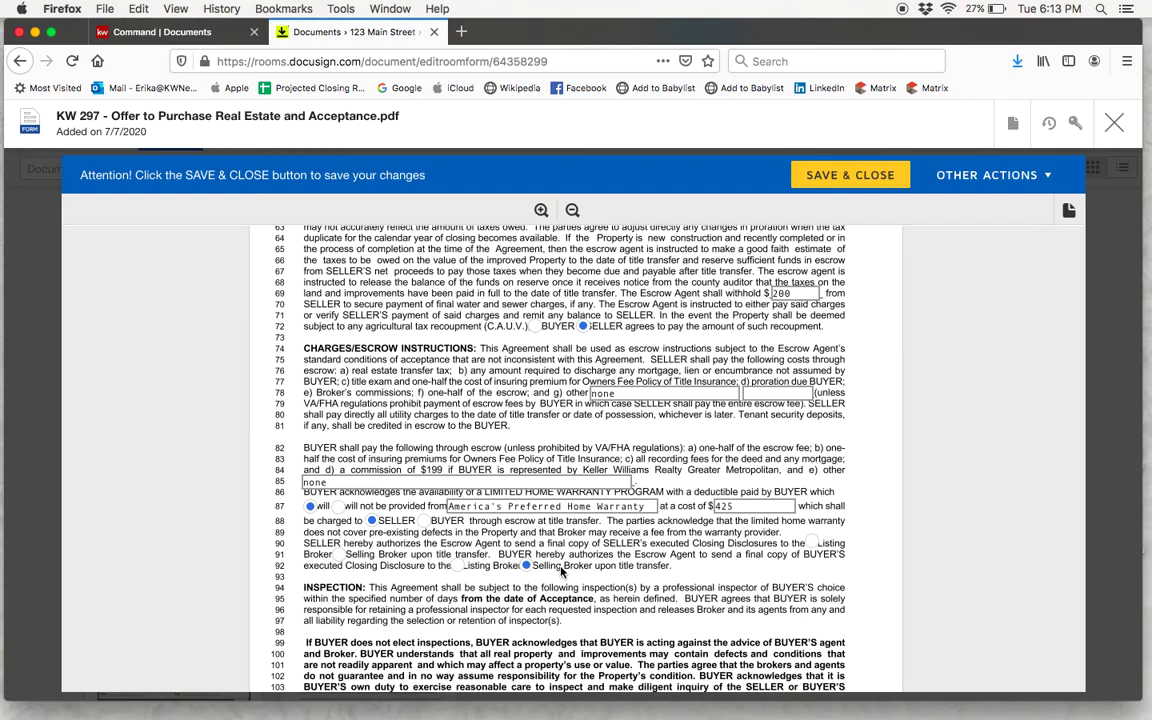
Elect a general home inspection within 7 days at the buyer's expense in the inspection table on page 3
scroll(562, 572, down, 5)
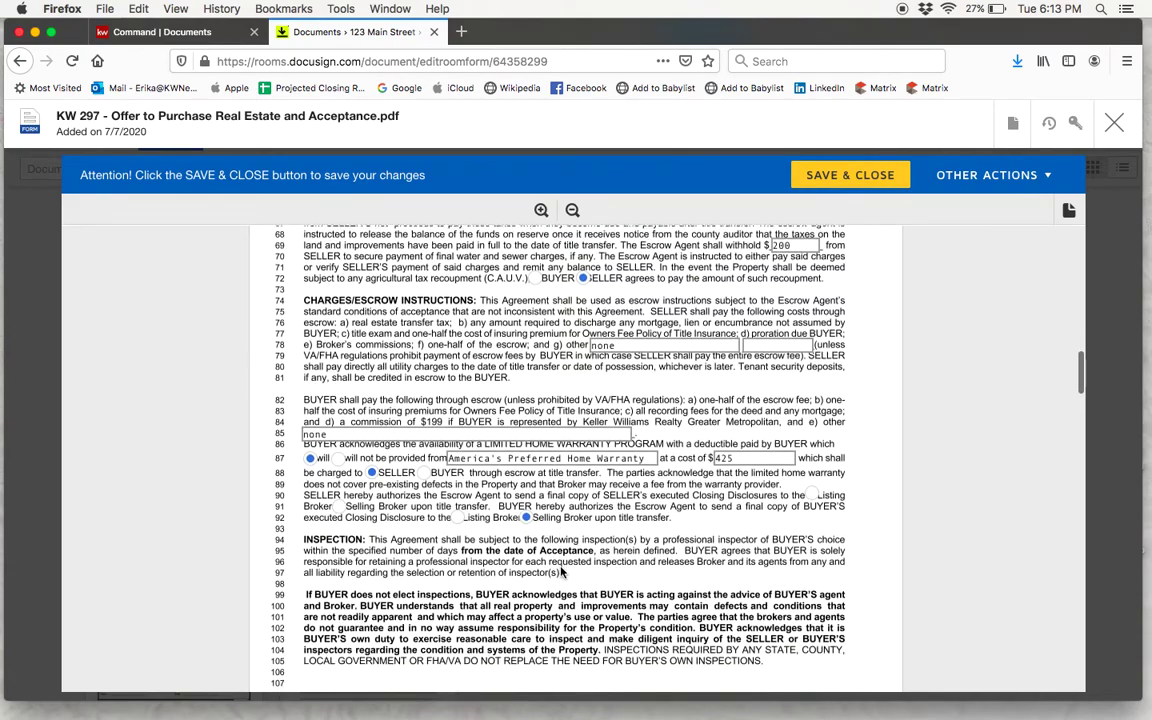
scroll(561, 572, down, 2)
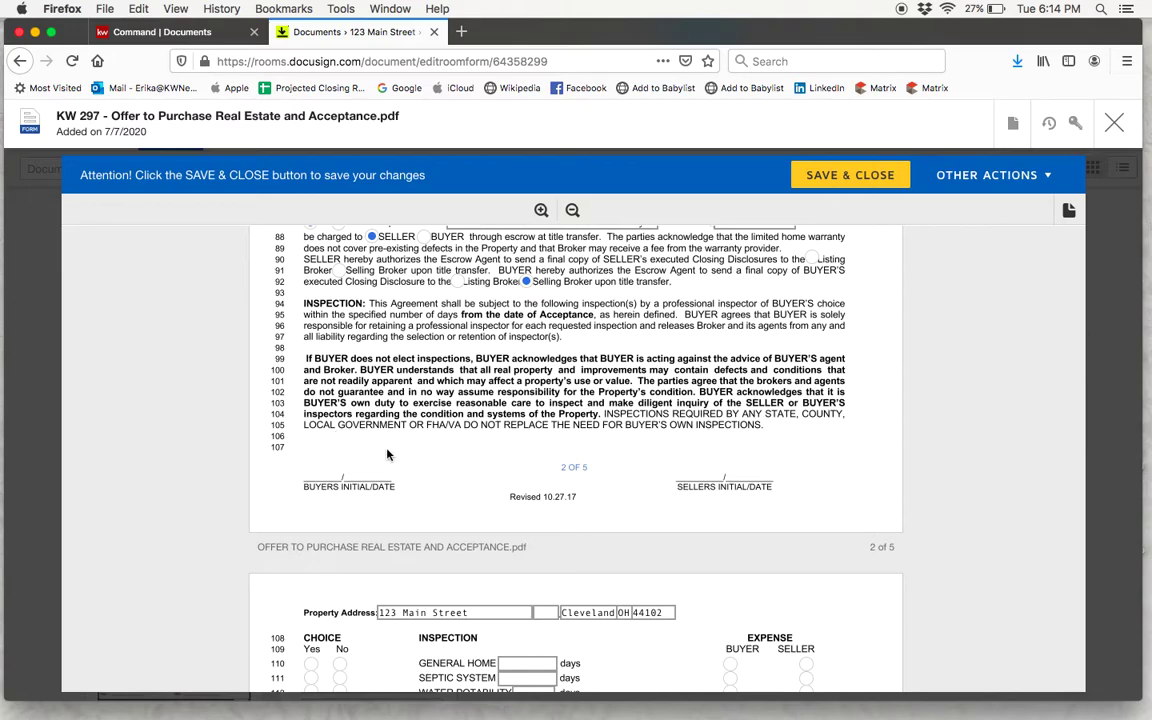
scroll(400, 486, down, 2)
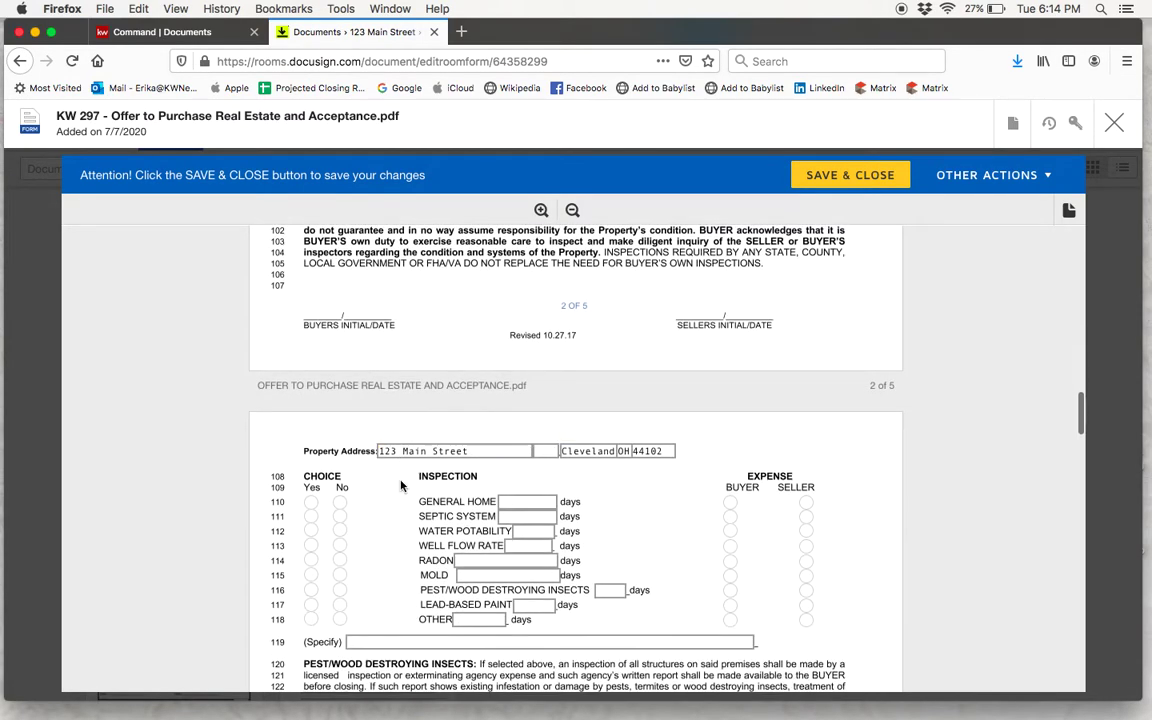
scroll(400, 481, down, 3)
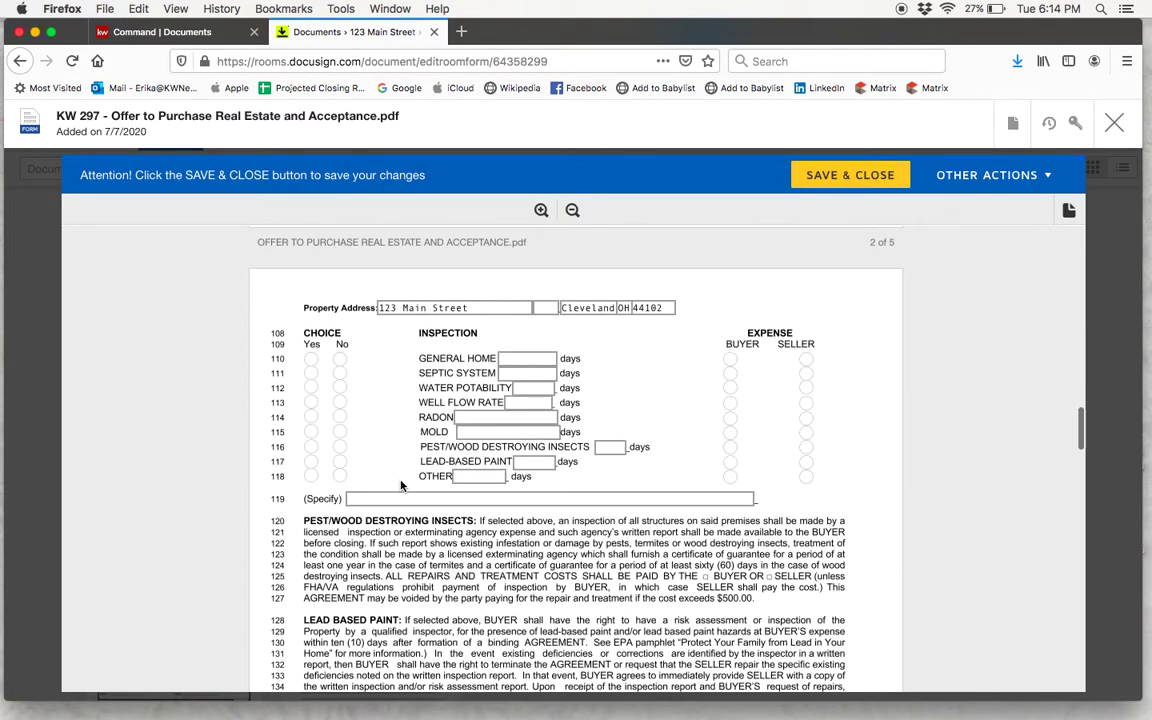
click(311, 359)
click(507, 361)
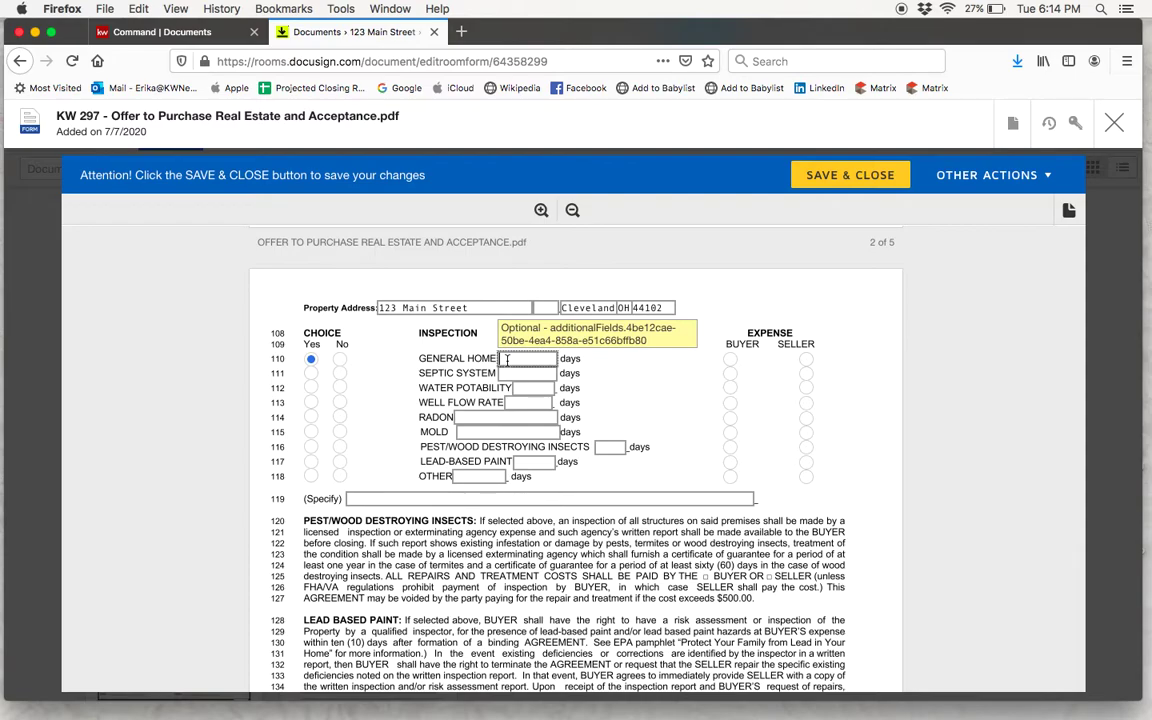
text(7)
click(730, 363)
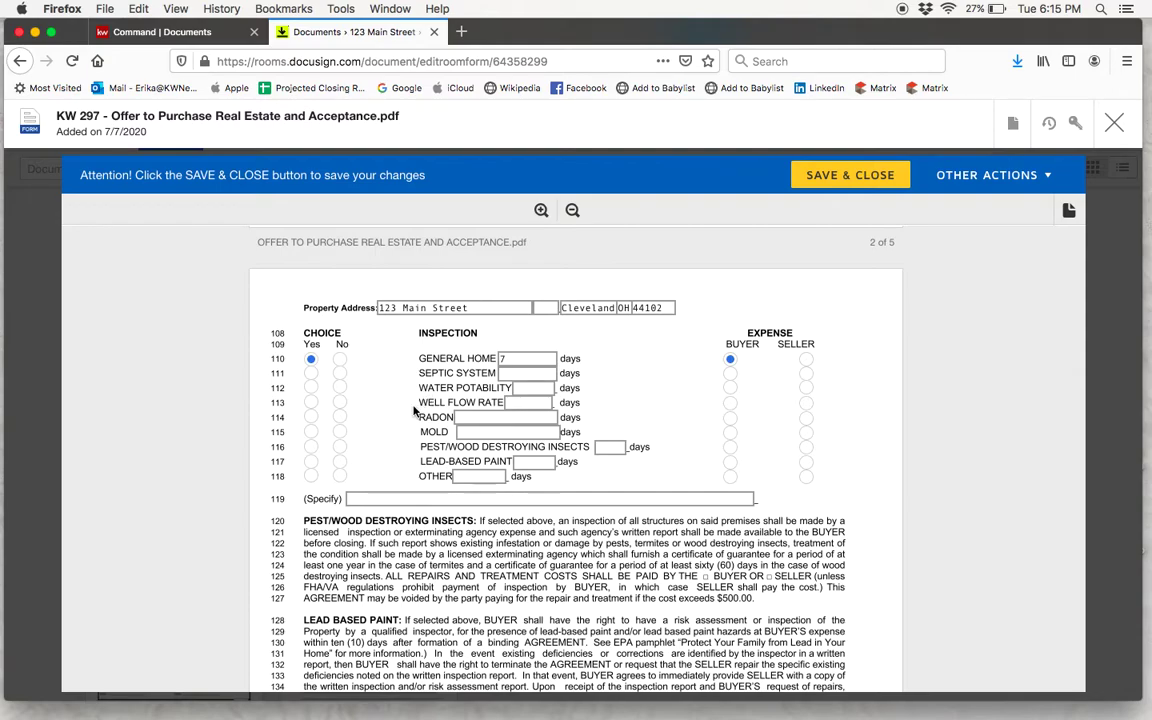
Decline the septic system, water potability and well flow rate inspections, and elect a radon inspection within 7 days at the buyer's expense
click(340, 403)
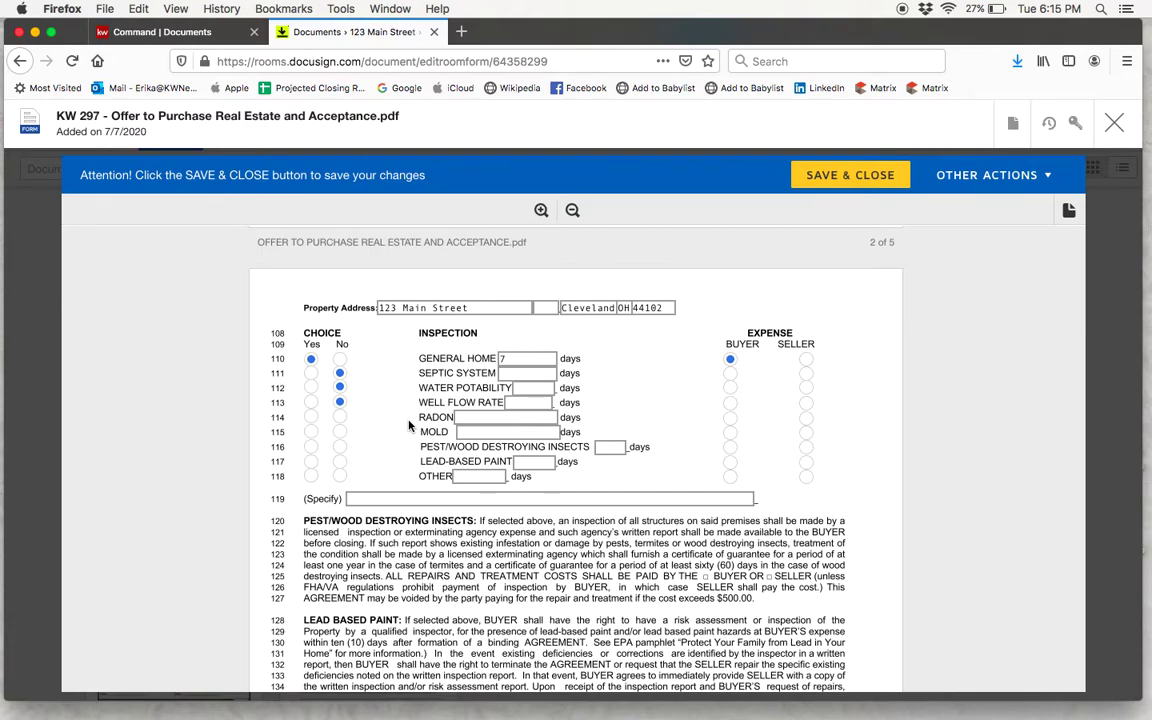
click(311, 418)
text(7)
click(731, 419)
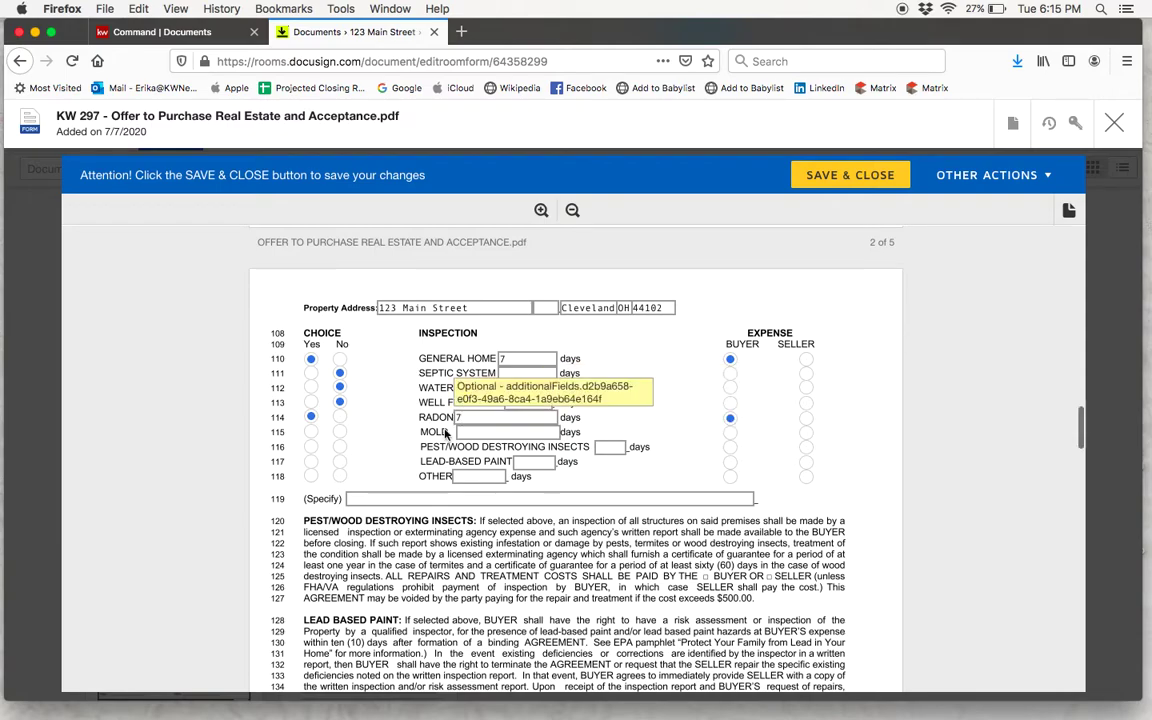
Decline the mold, pest and lead-based paint inspections, and elect the "Other" inspection within 10 days at the buyer's expense
click(343, 451)
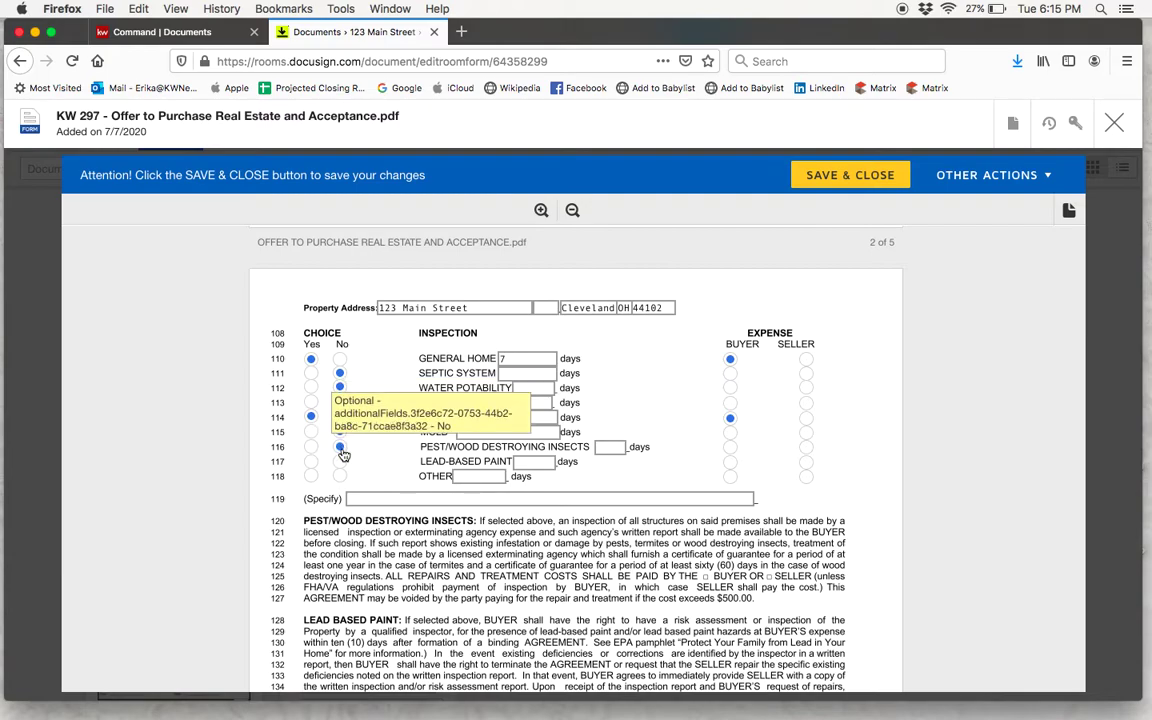
click(341, 463)
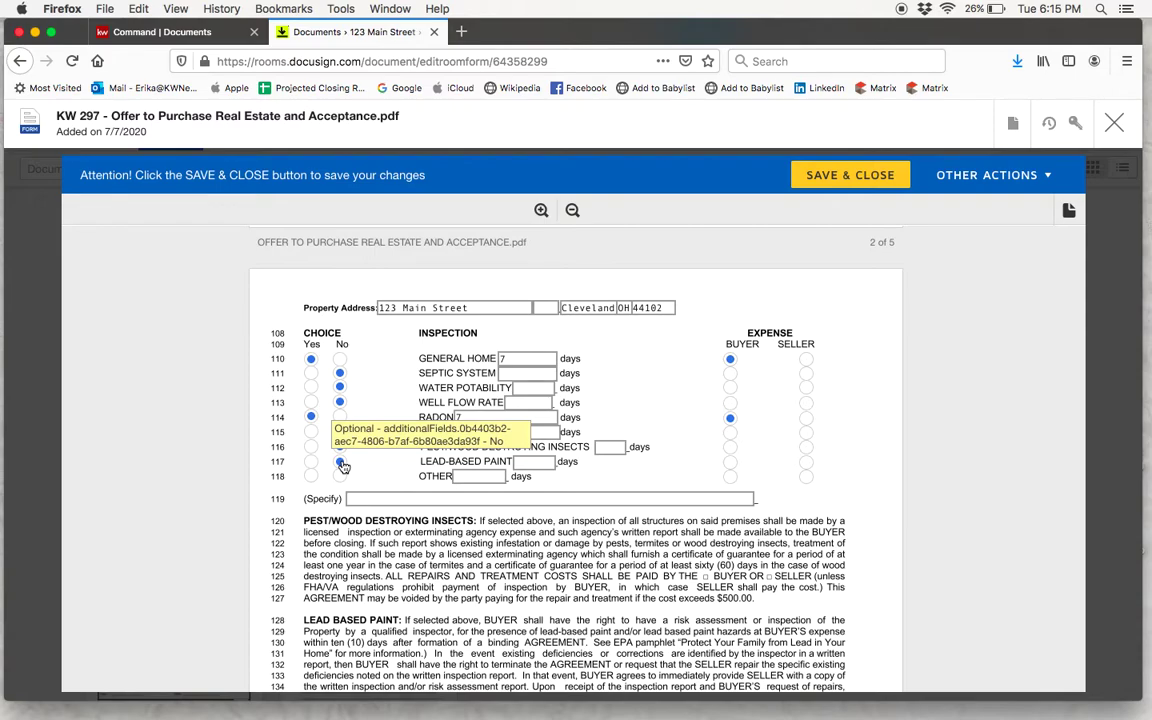
click(311, 477)
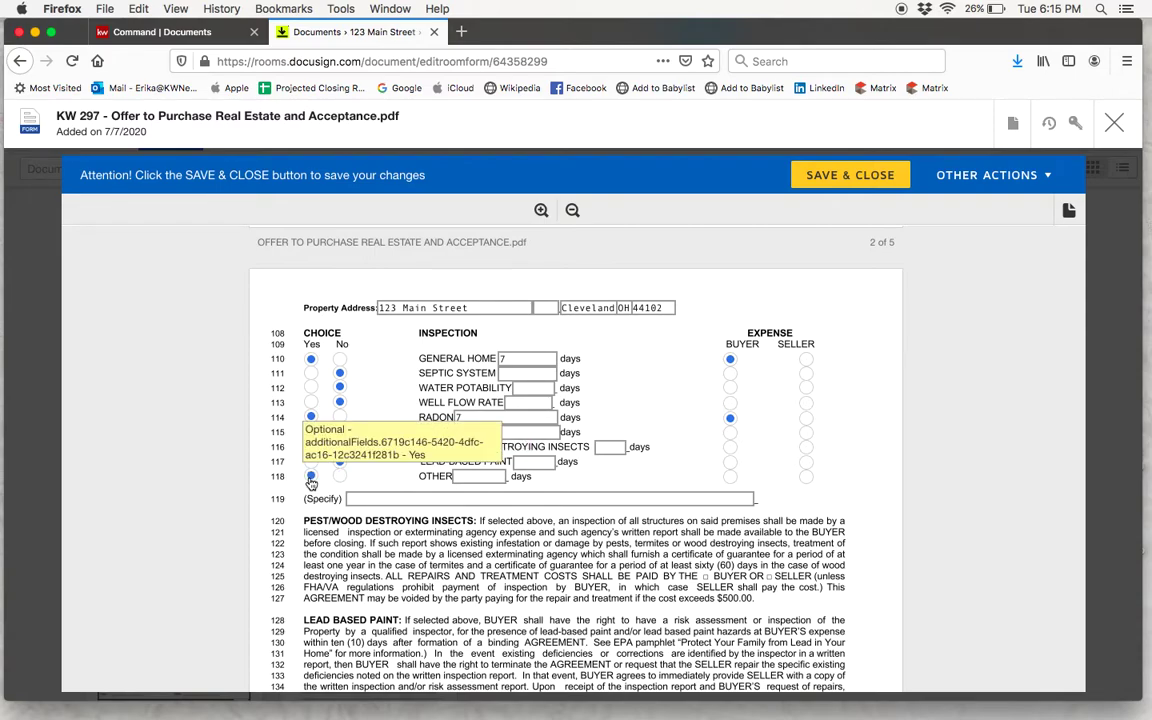
click(477, 478)
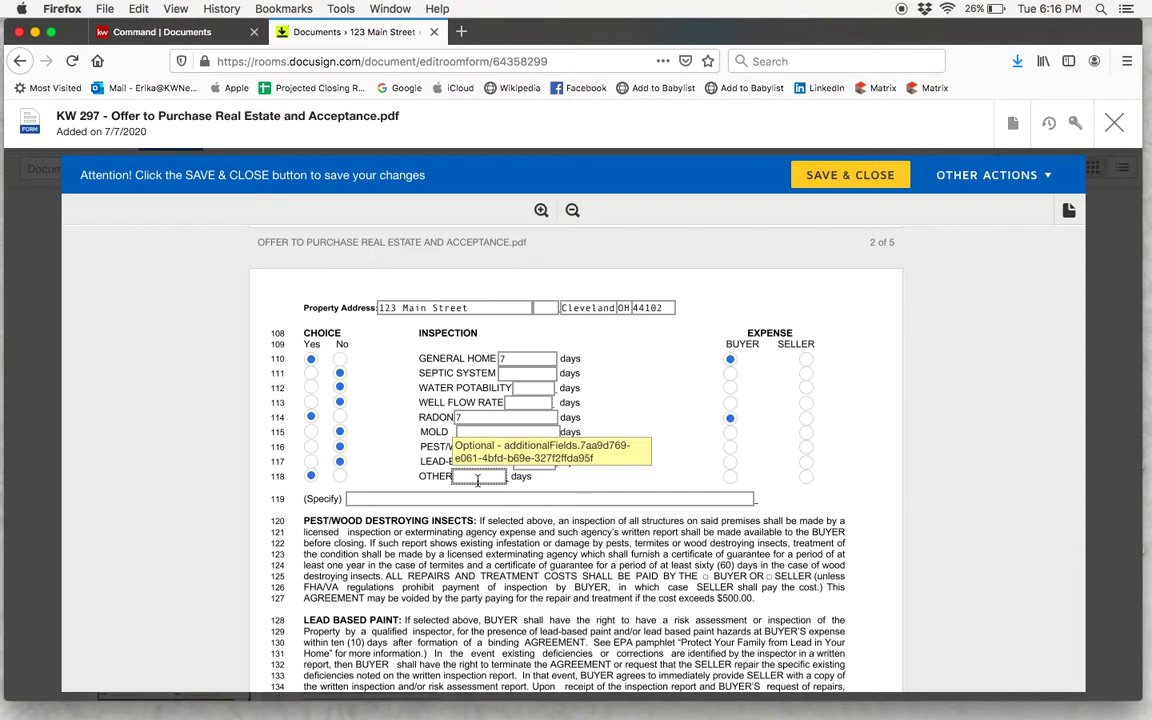
text(10)
click(731, 478)
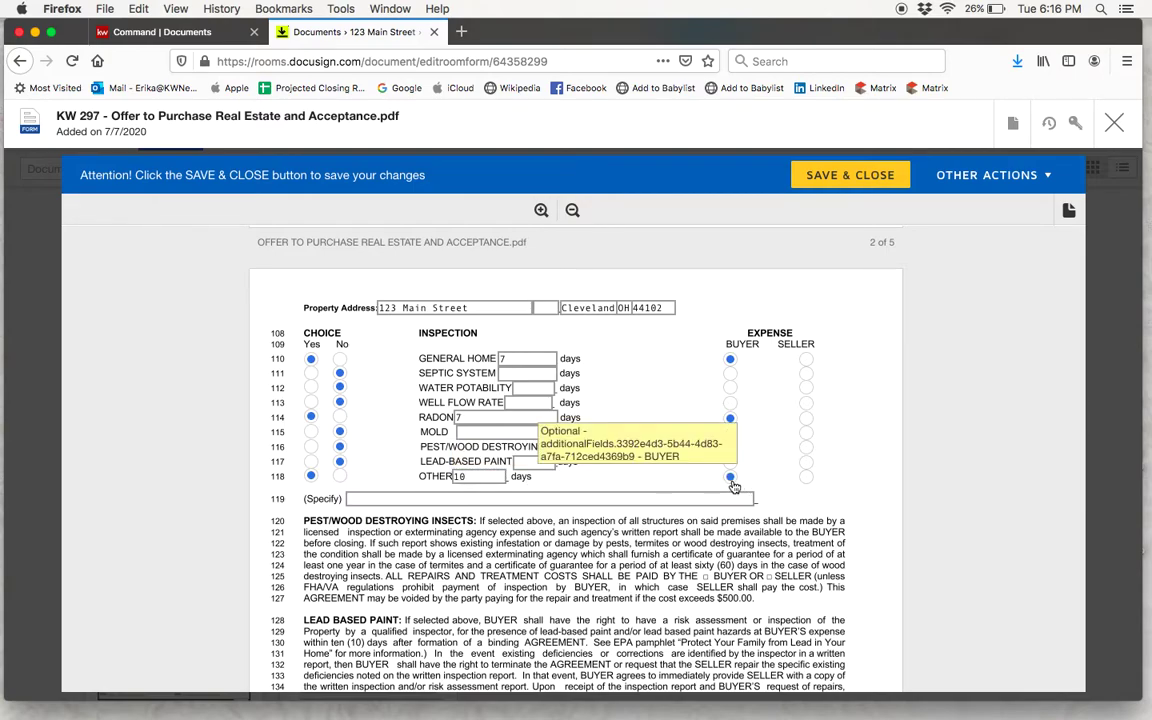
Specify the other inspection as "As deemed necessary by general home inspector"
click(382, 498)
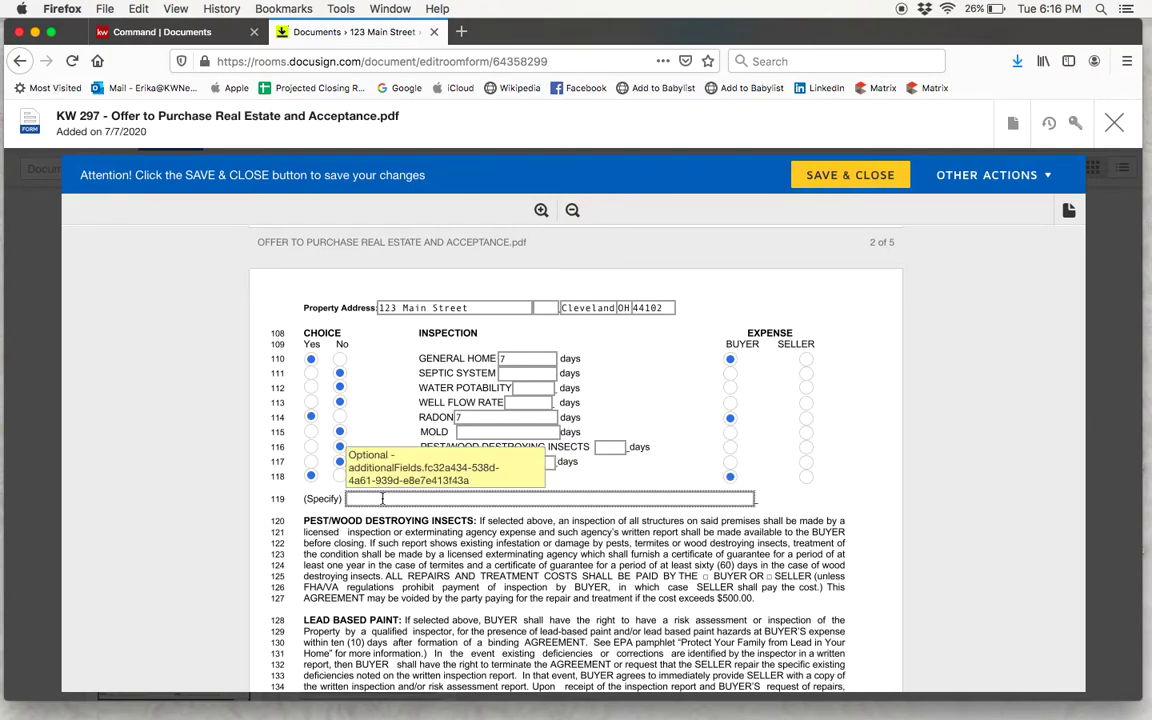
text(As deemed necessary by gener)
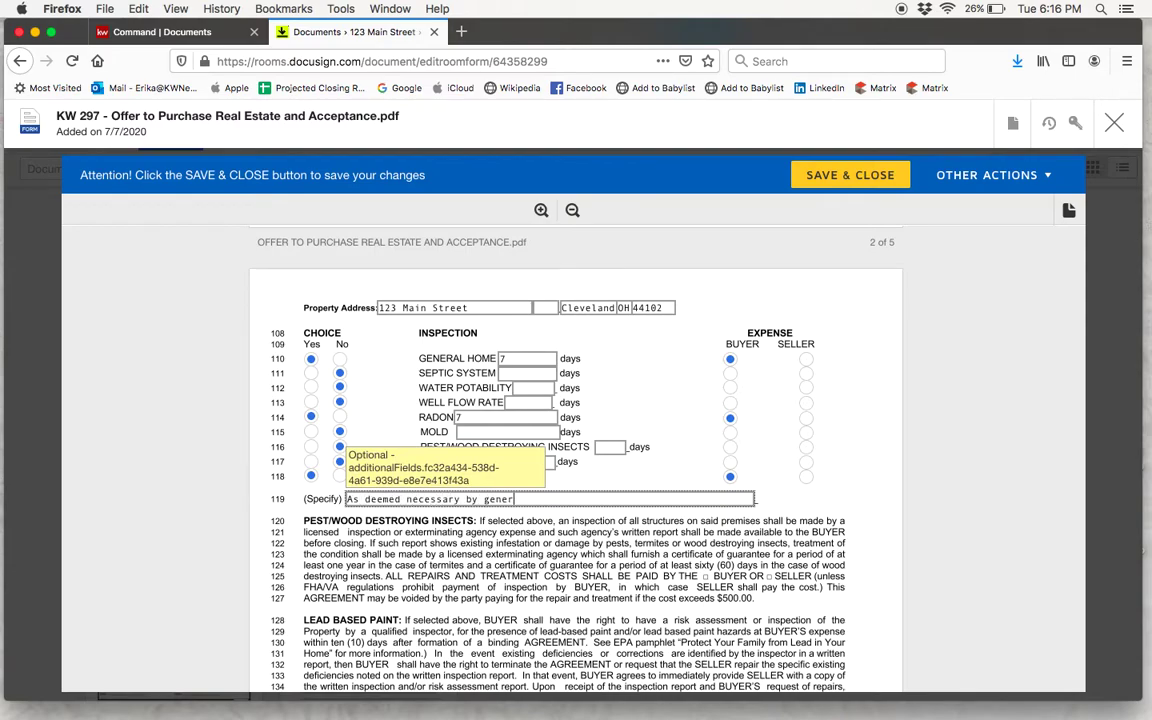
text(al home inspector)
click(572, 484)
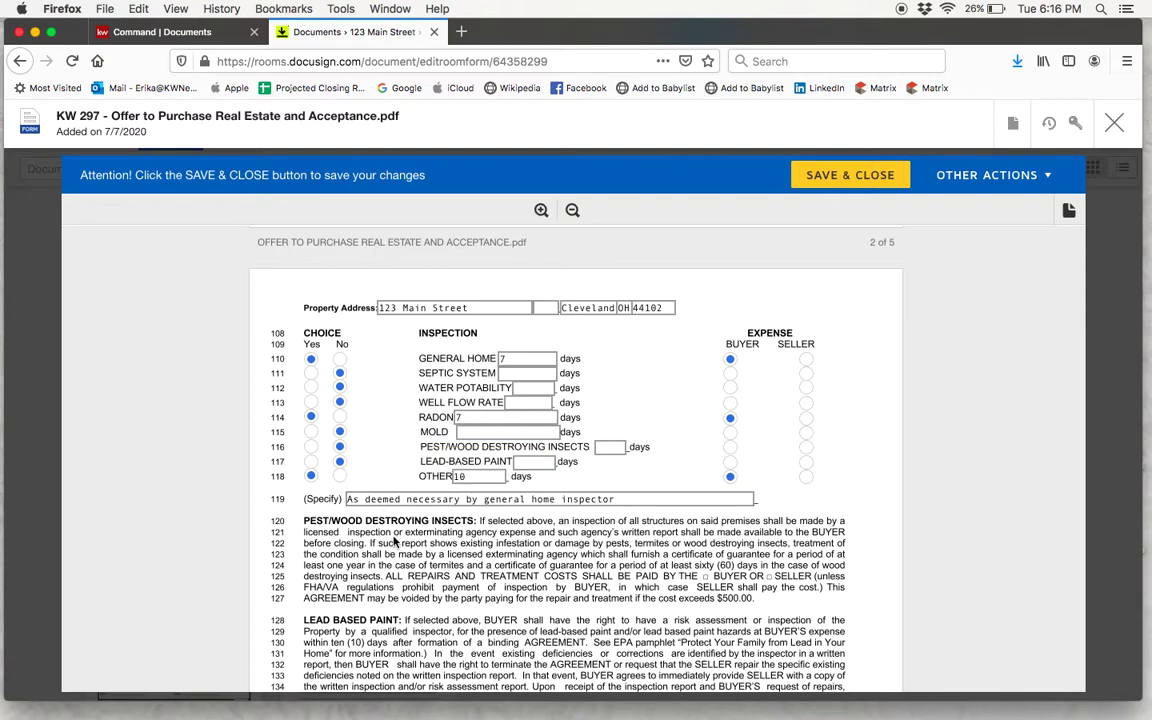
Review the pest, lead-based paint, waiver and inspection contingency clauses against the inspection choices on page 3
scroll(395, 541, down, 3)
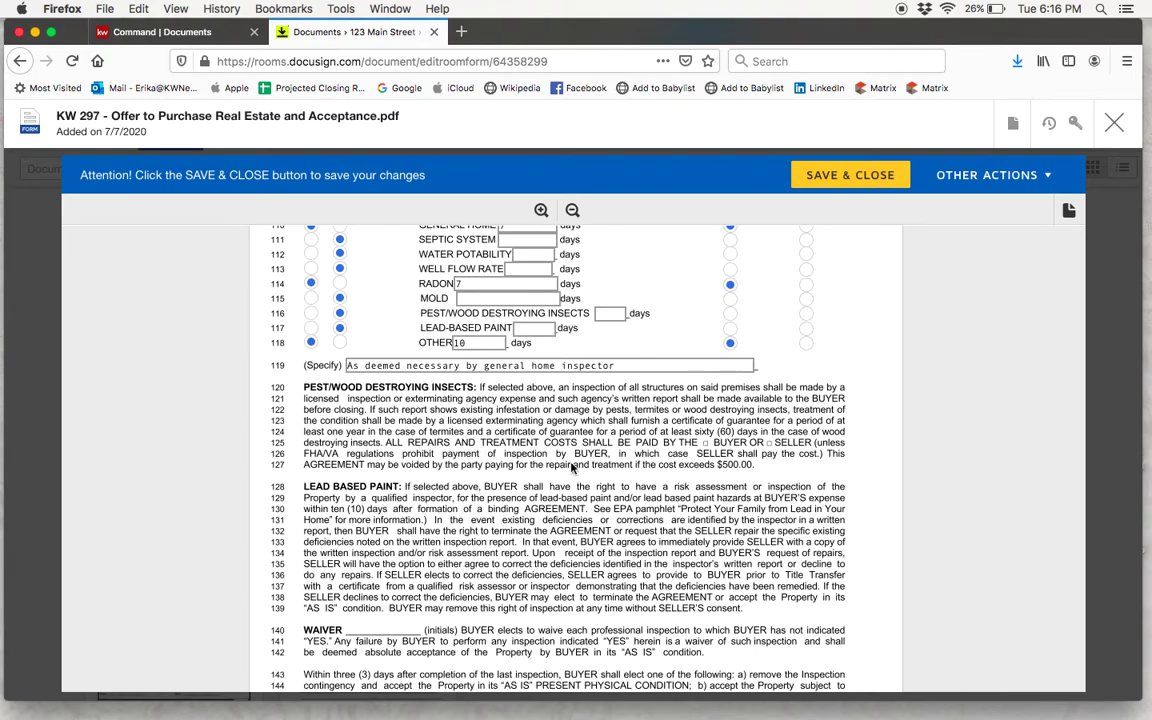
scroll(470, 480, down, 3)
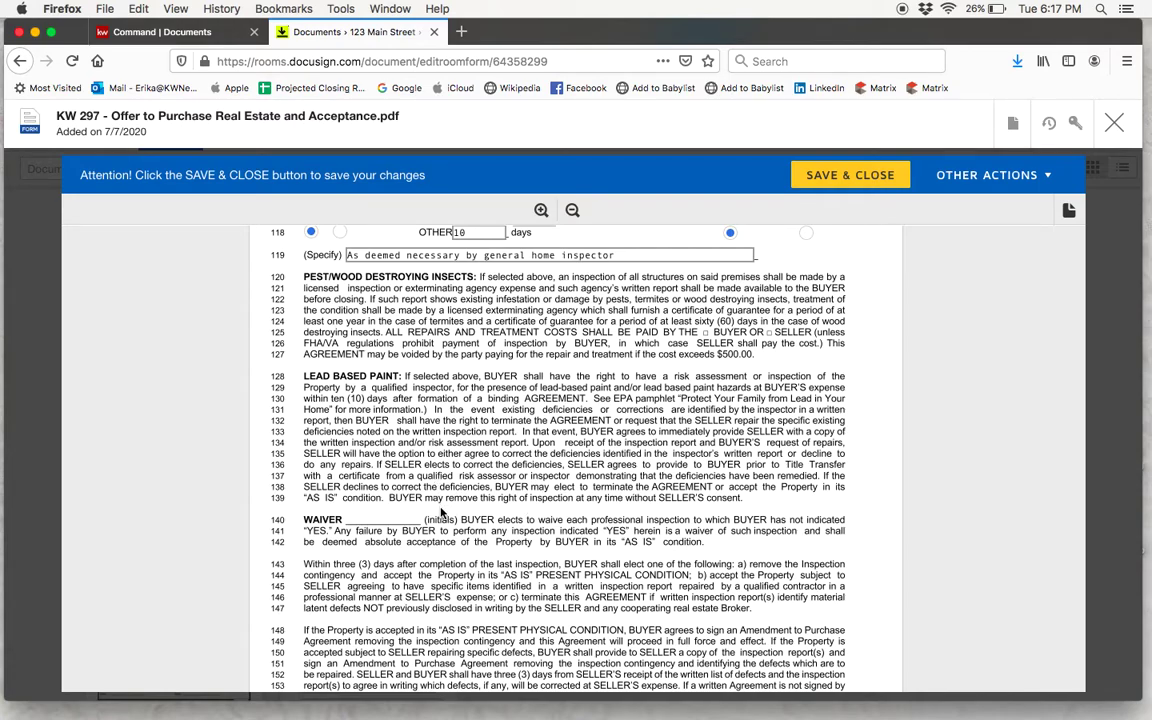
scroll(440, 512, down, 2)
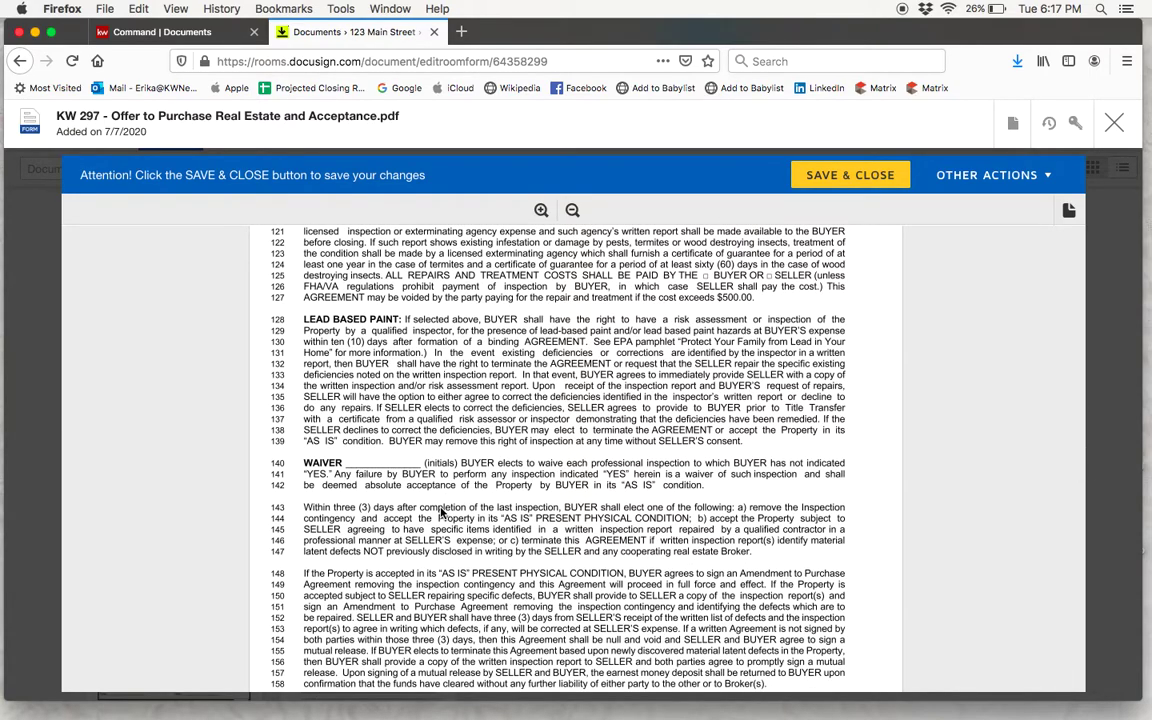
scroll(440, 512, down, 1)
scroll(440, 512, down, 2)
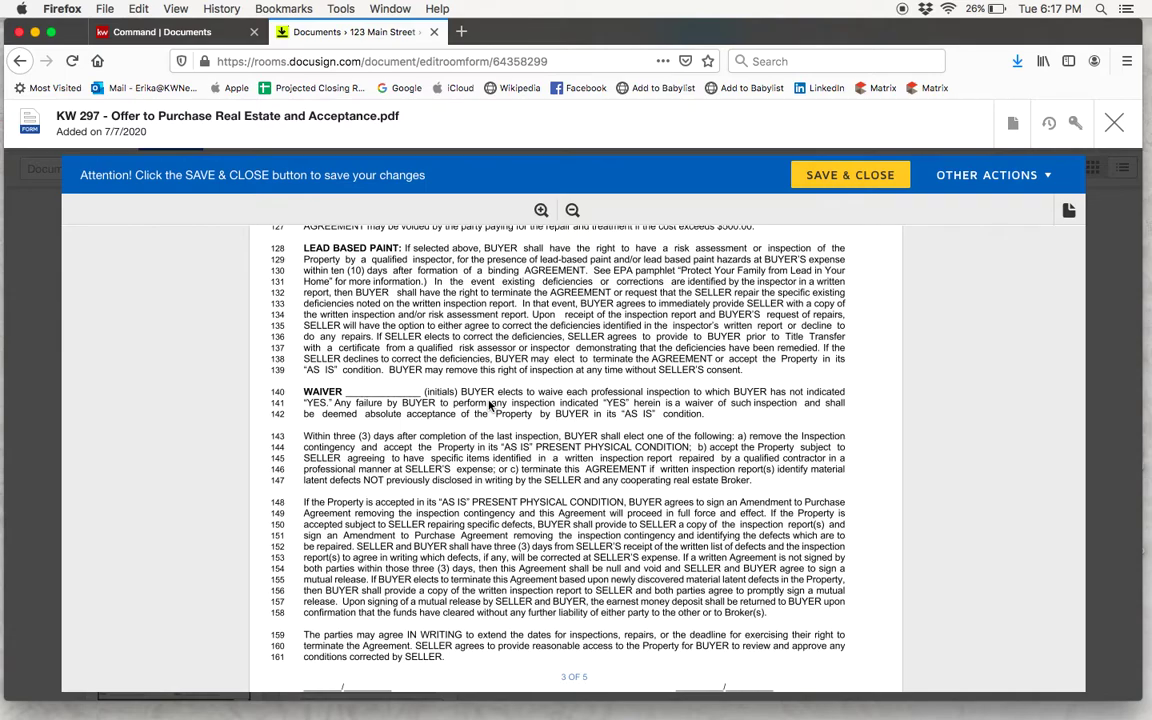
scroll(490, 404, up, 8)
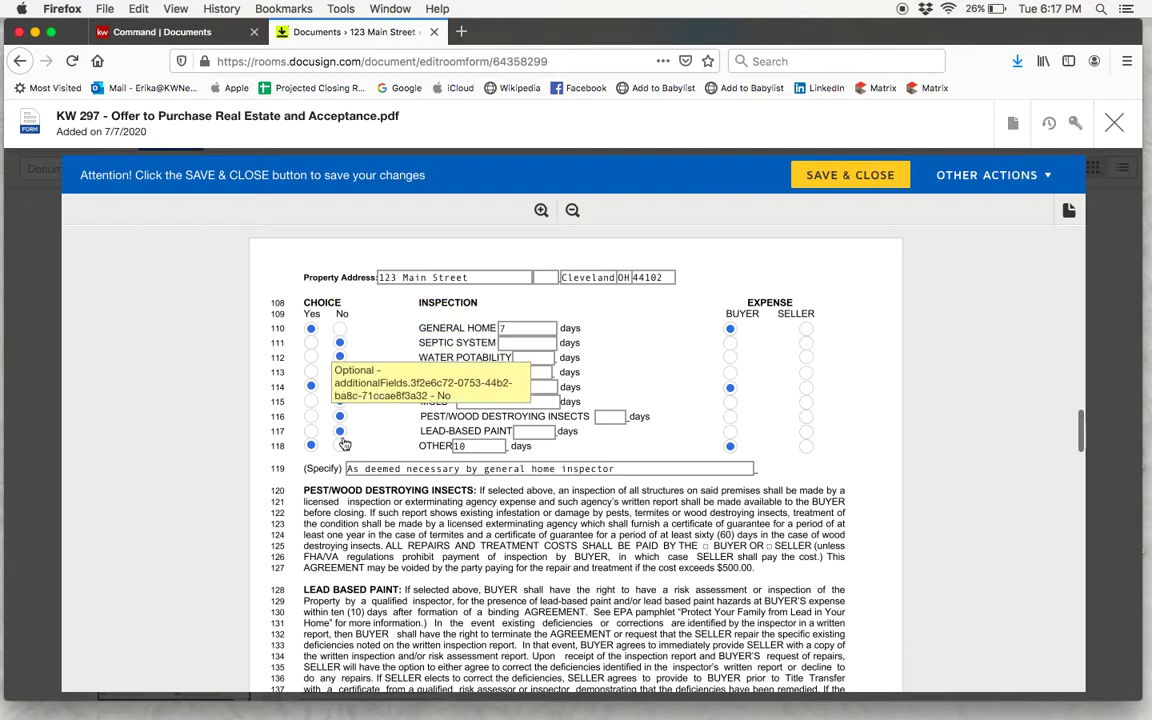
scroll(350, 514, down, 8)
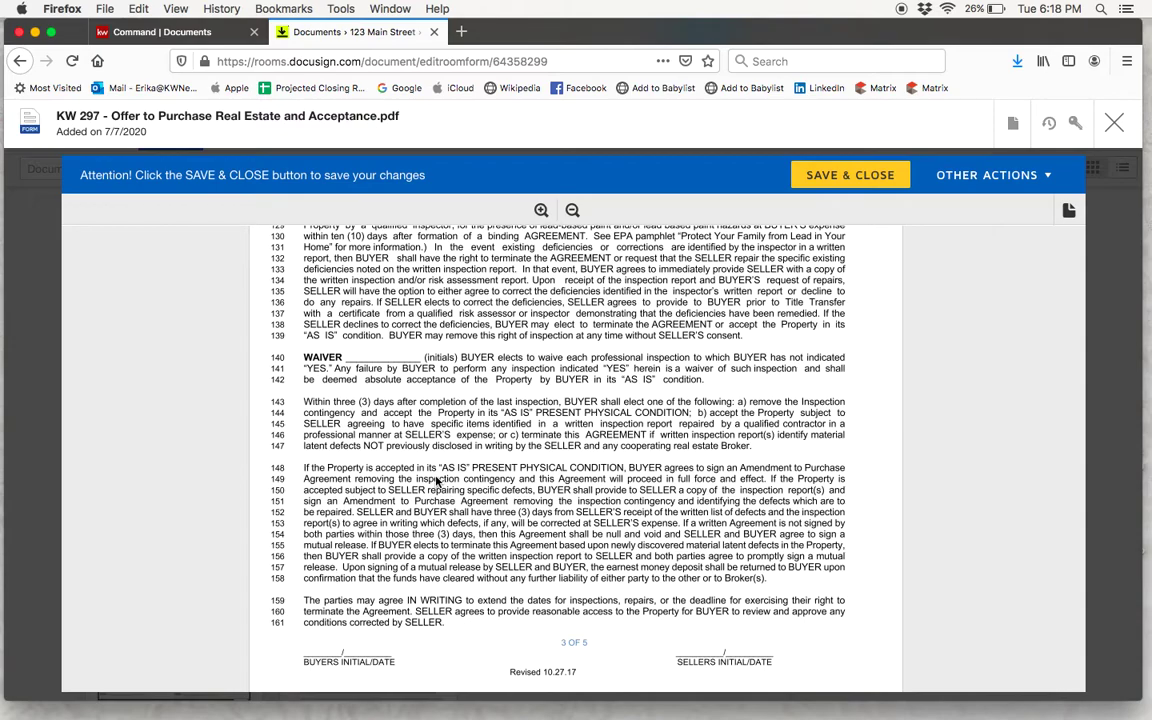
scroll(445, 520, down, 2)
scroll(449, 541, down, 3)
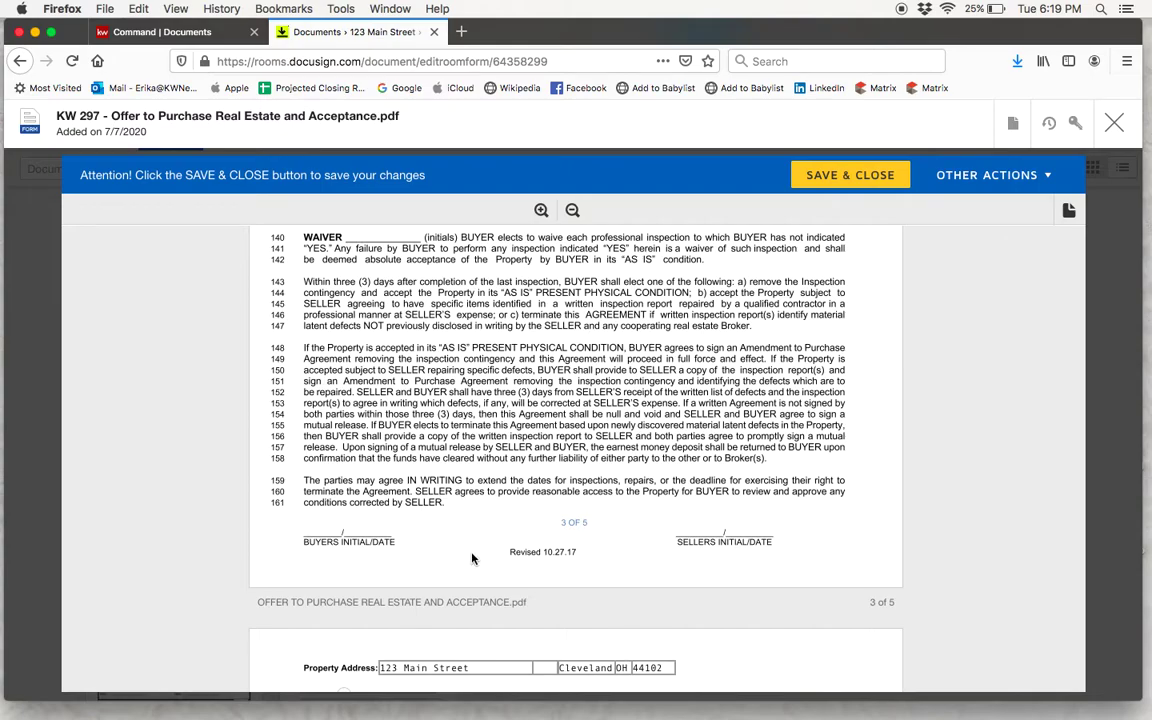
Mark that the buyer has received the EPA lead pamphlet and the lead-based paint disclosure on page 4
scroll(472, 560, down, 4)
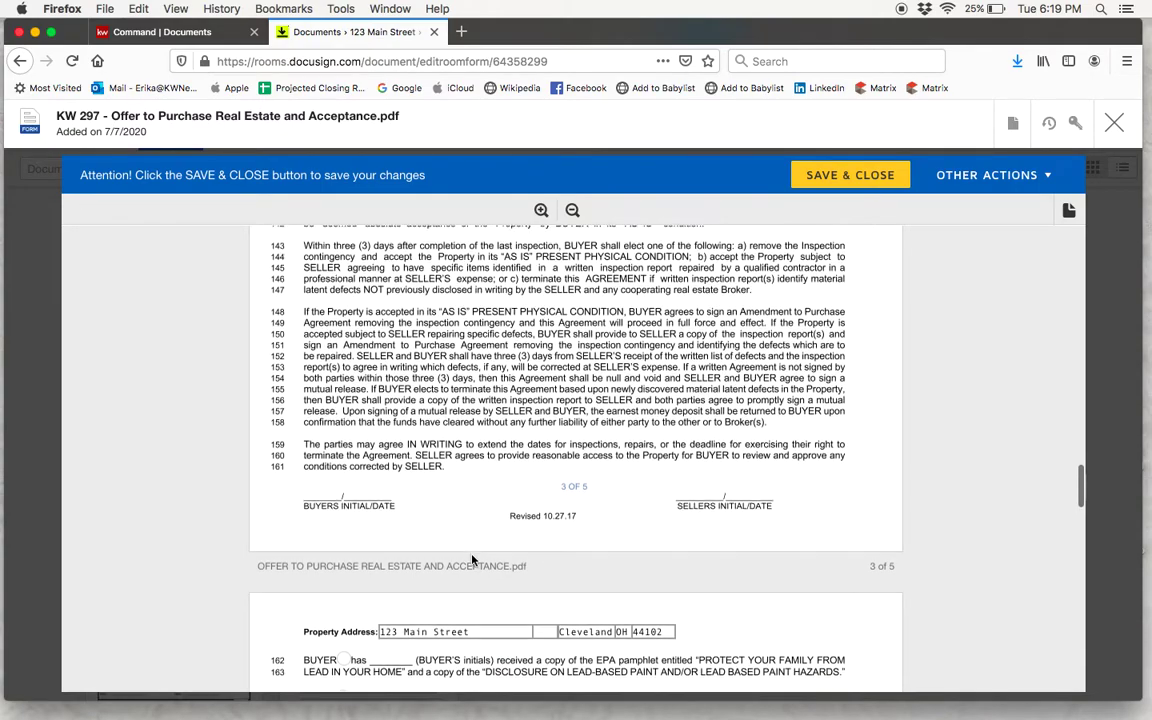
scroll(472, 560, down, 4)
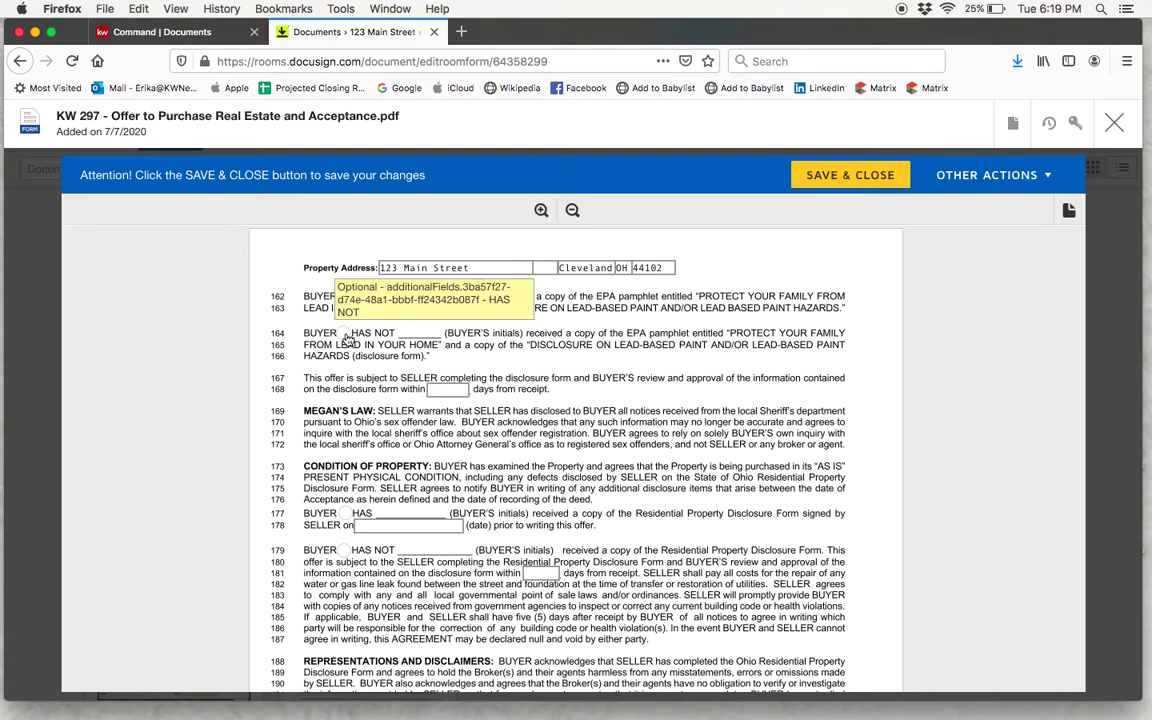
click(343, 296)
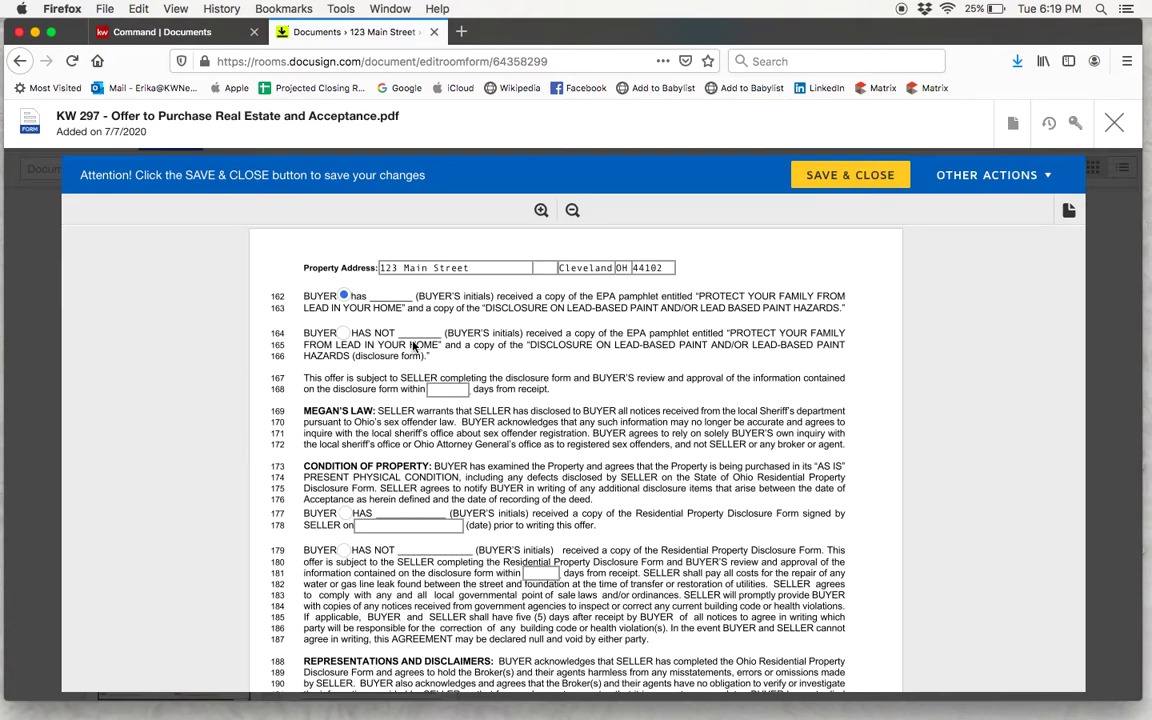
click(345, 334)
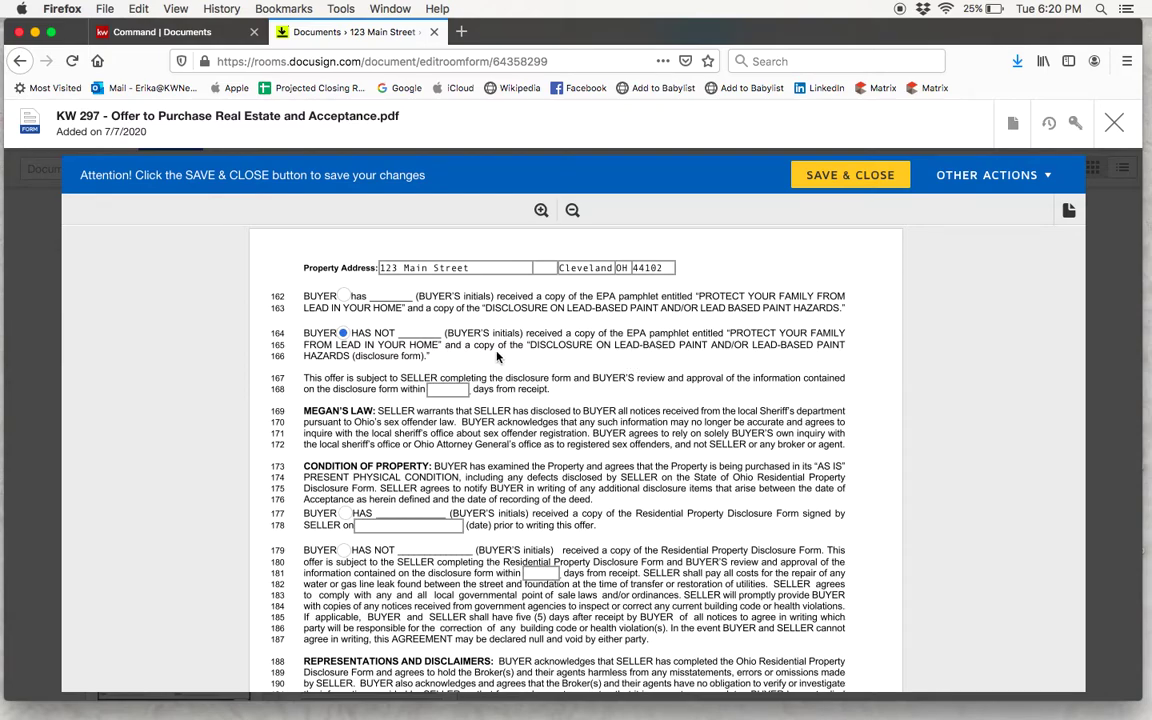
click(344, 296)
Mark the seller-signed Residential Property Disclosure Form as received by the buyer, dated 07/04/2020, and set the disclosure review period to 3 days
scroll(430, 490, down, 3)
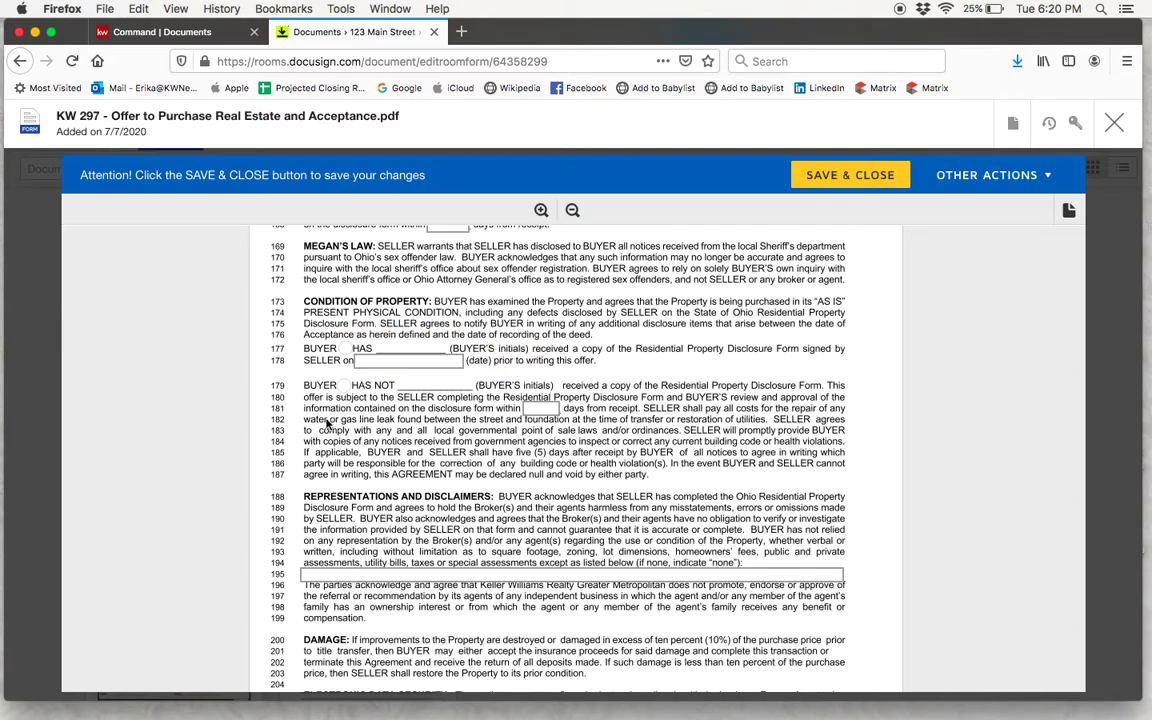
click(345, 349)
click(379, 362)
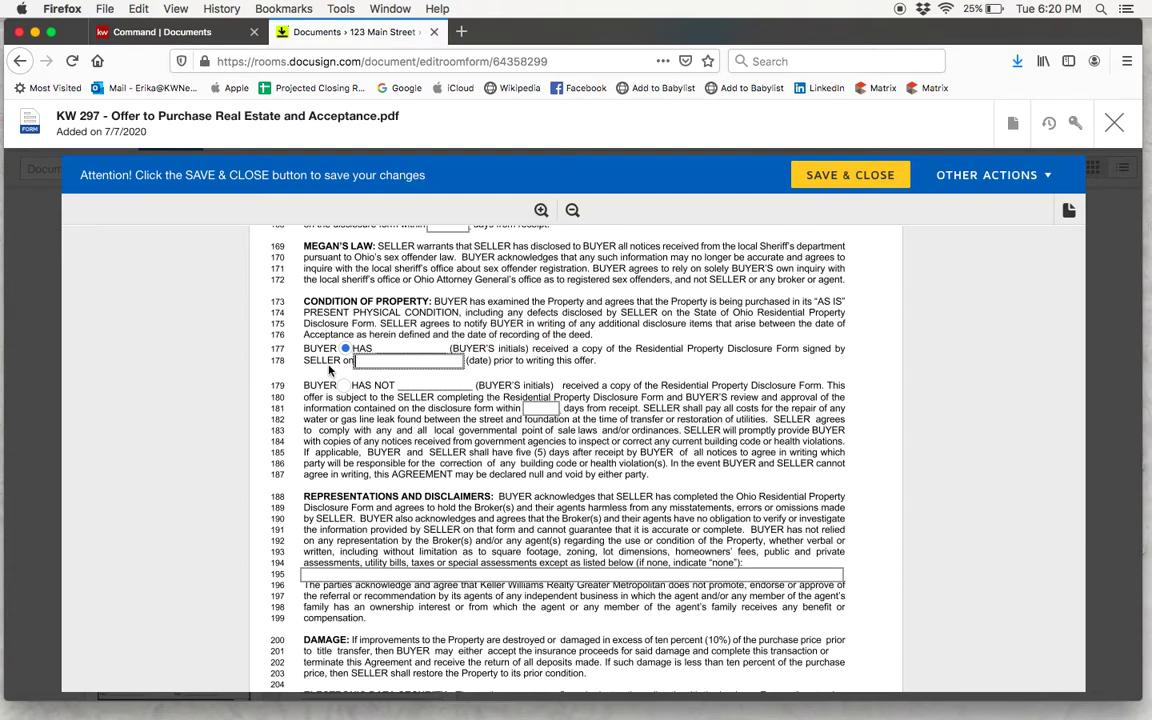
text(07/04/2020)
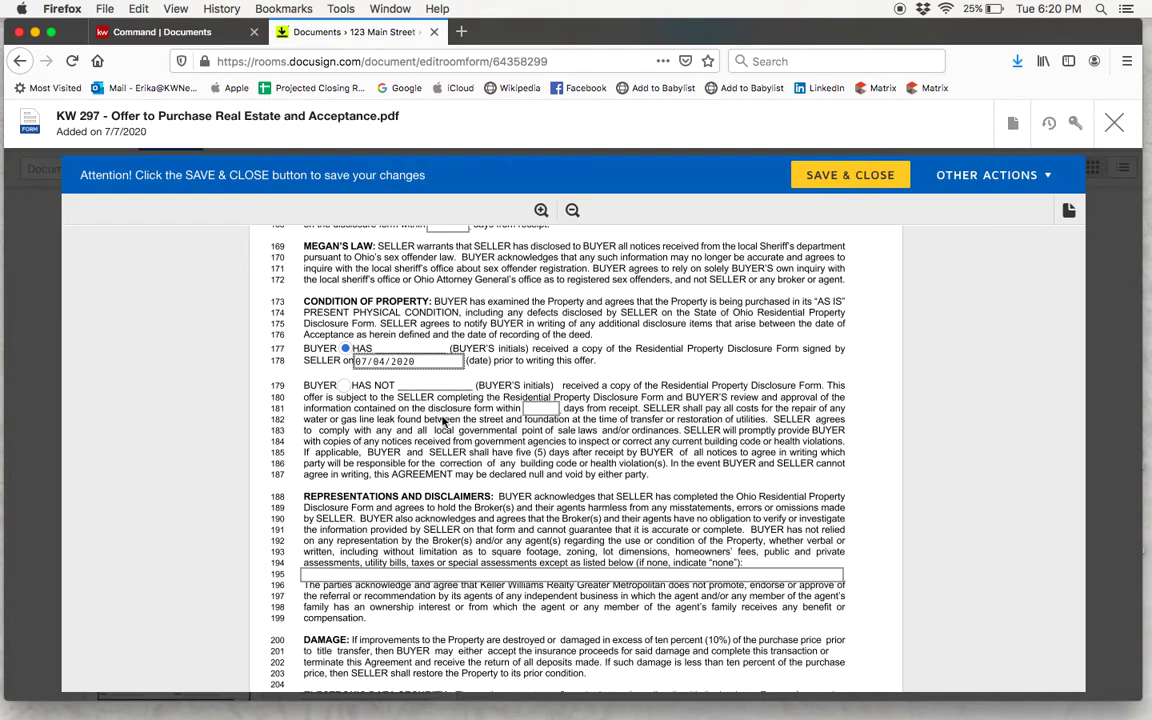
click(532, 410)
text(3)
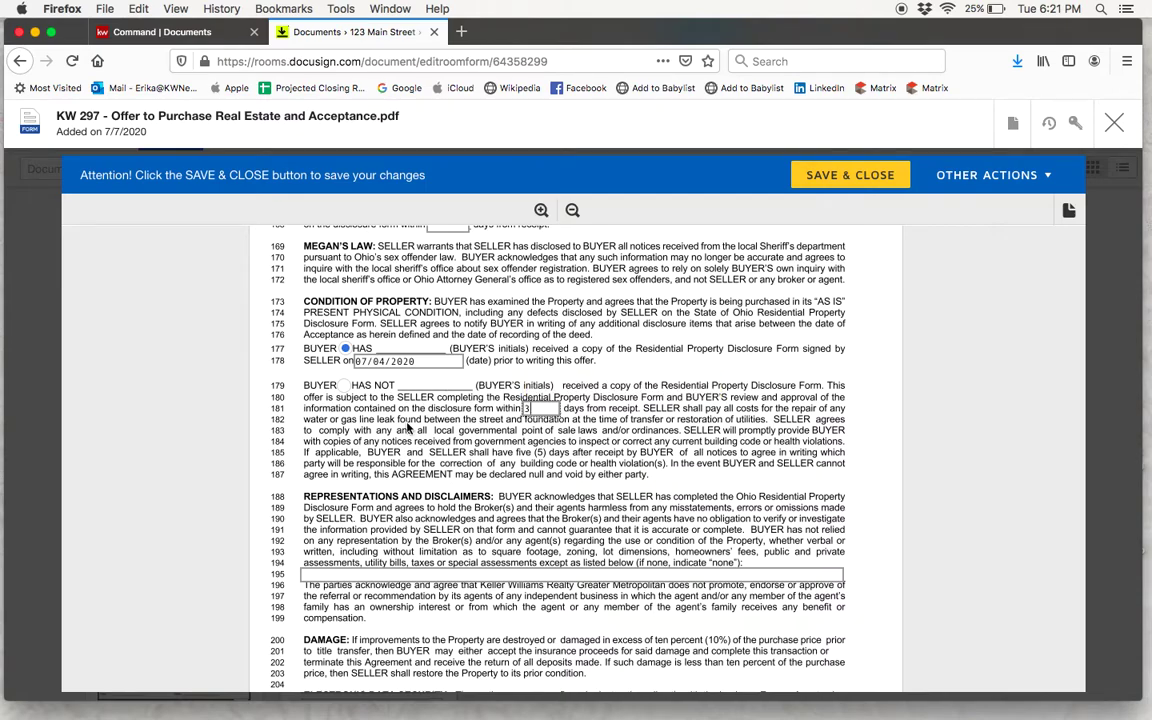
Enter "none" for the relied-upon representations listed in the Representations and Disclaimers section
scroll(408, 427, down, 1)
scroll(405, 420, up, 5)
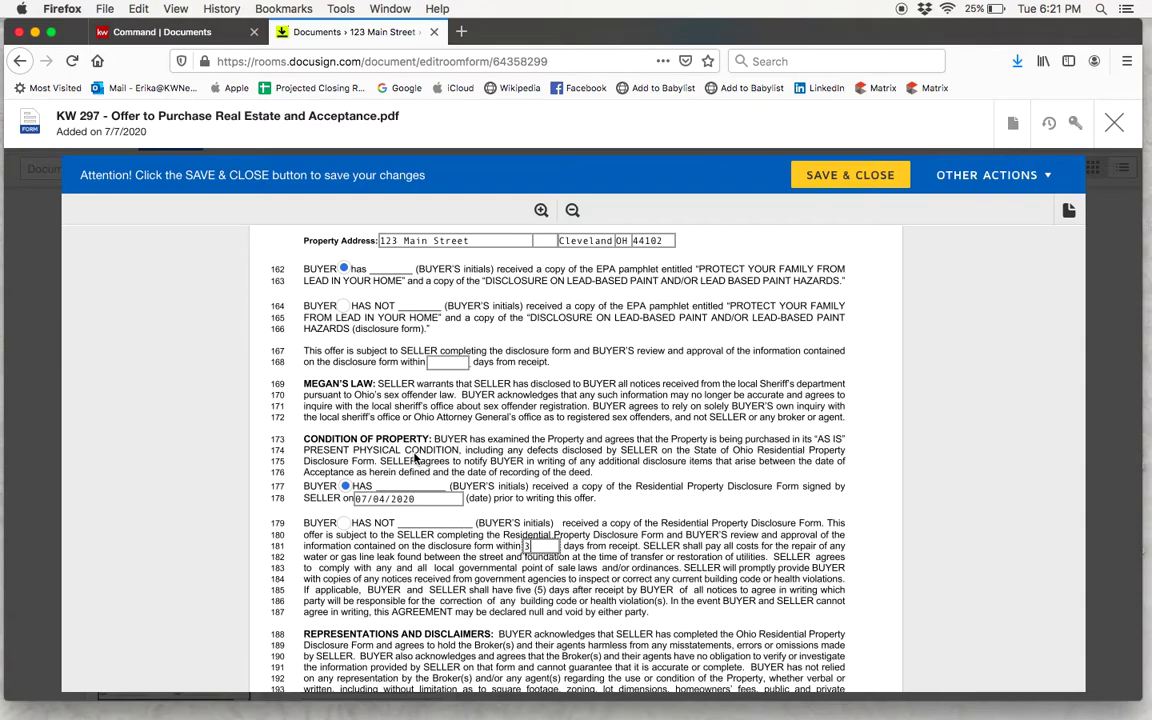
scroll(415, 457, down, 5)
scroll(415, 457, down, 2)
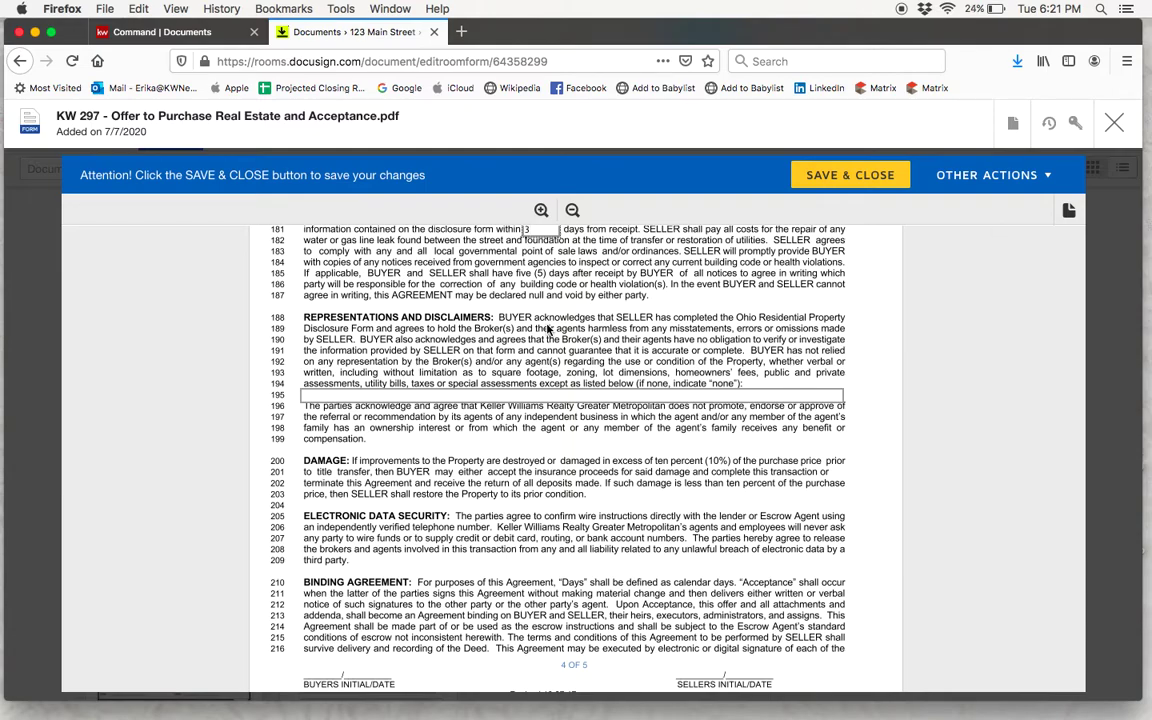
click(383, 395)
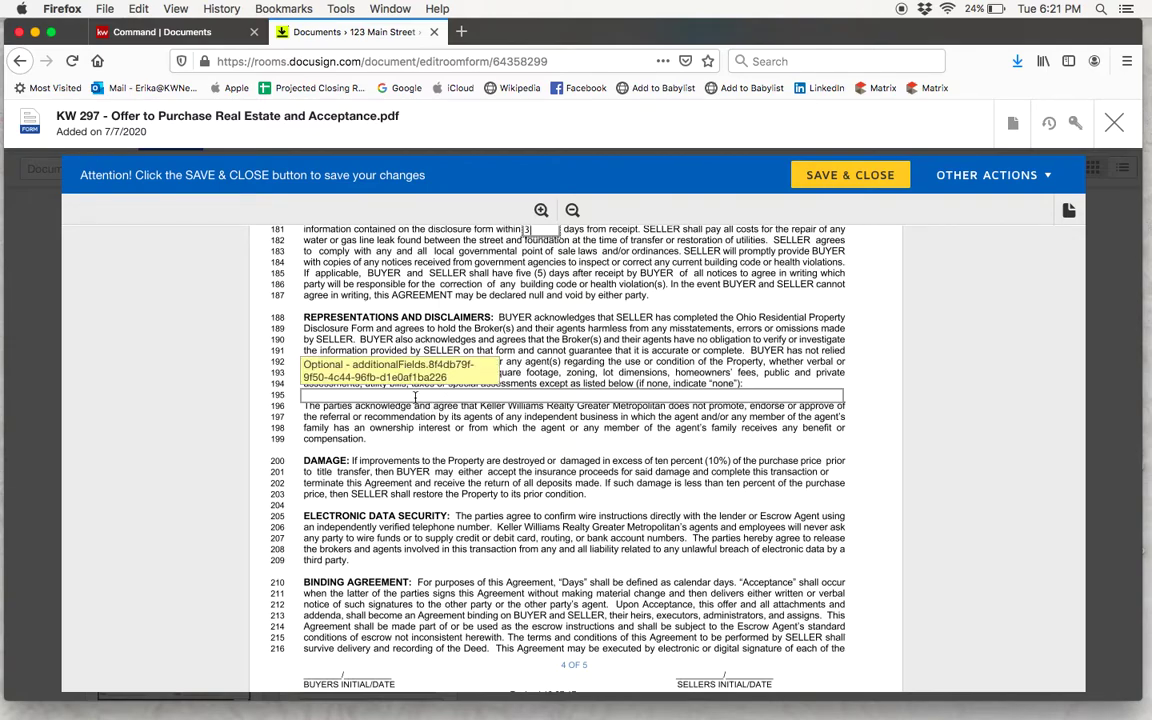
text(none)
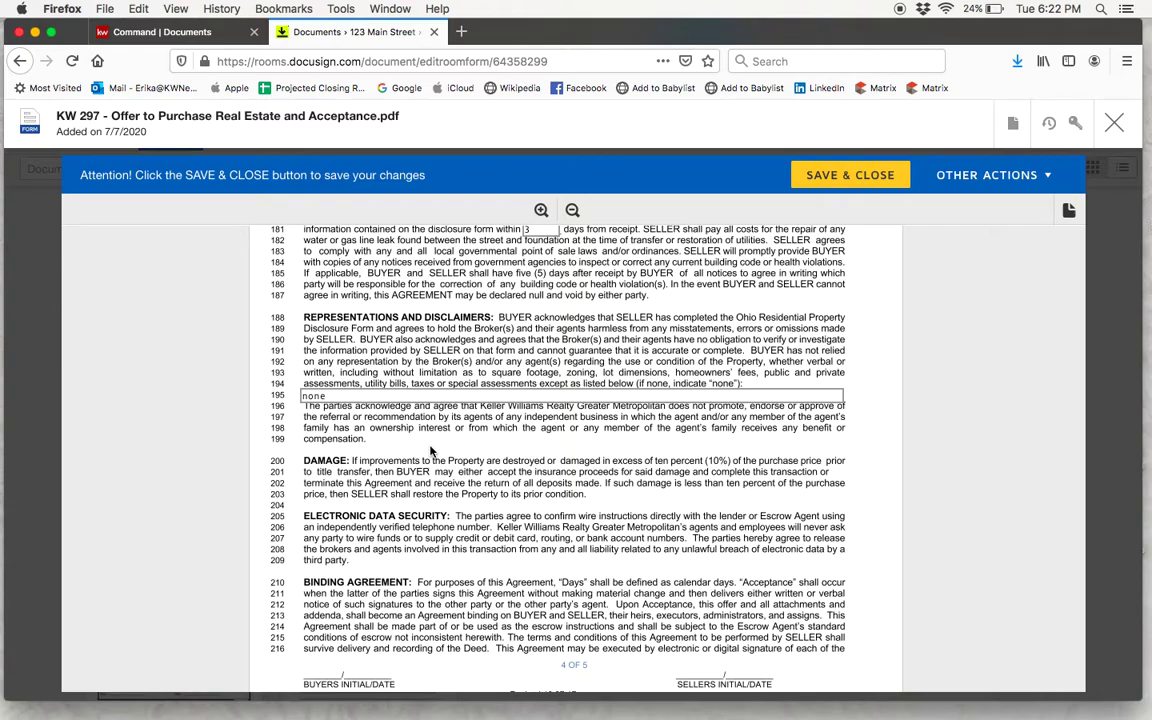
Review the Damage, Electronic Data Security and Binding Agreement clauses on page 4
scroll(432, 452, down, 3)
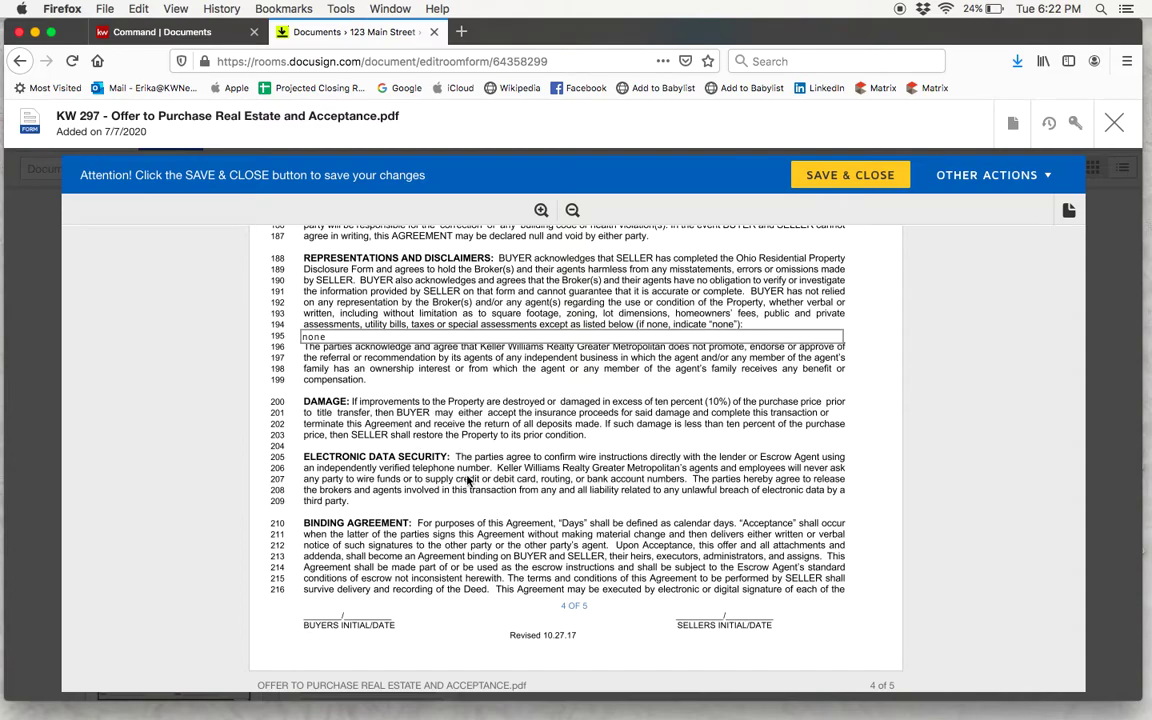
scroll(459, 508, down, 3)
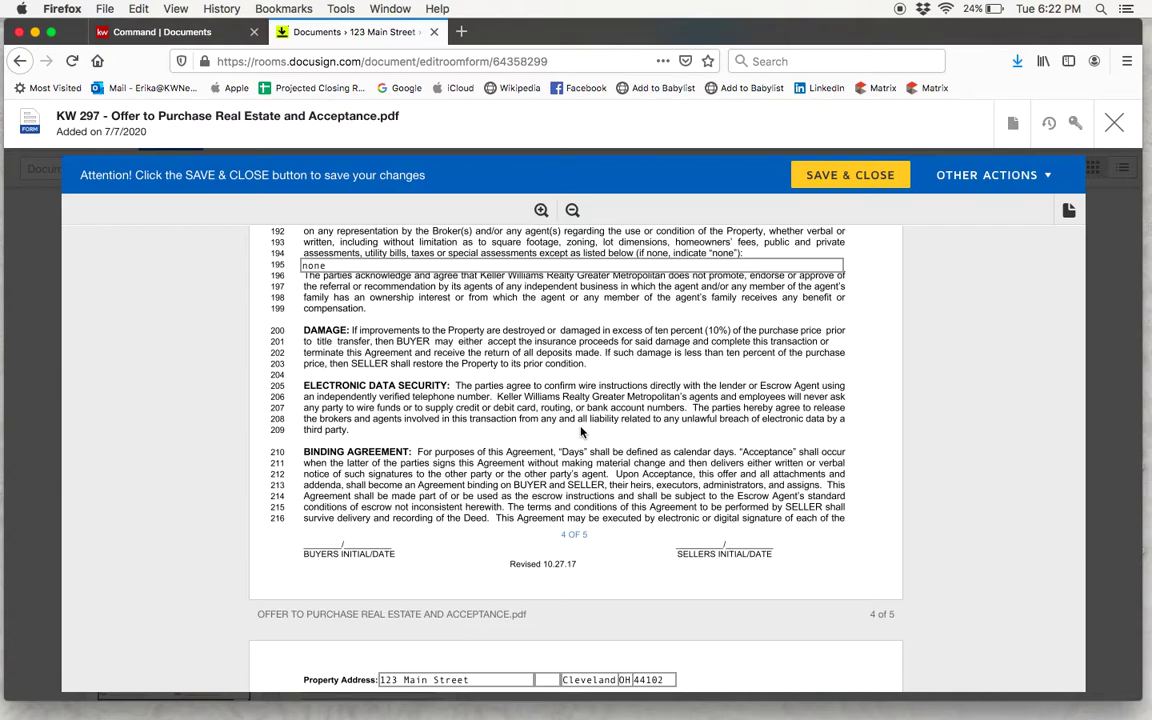
scroll(581, 445, down, 2)
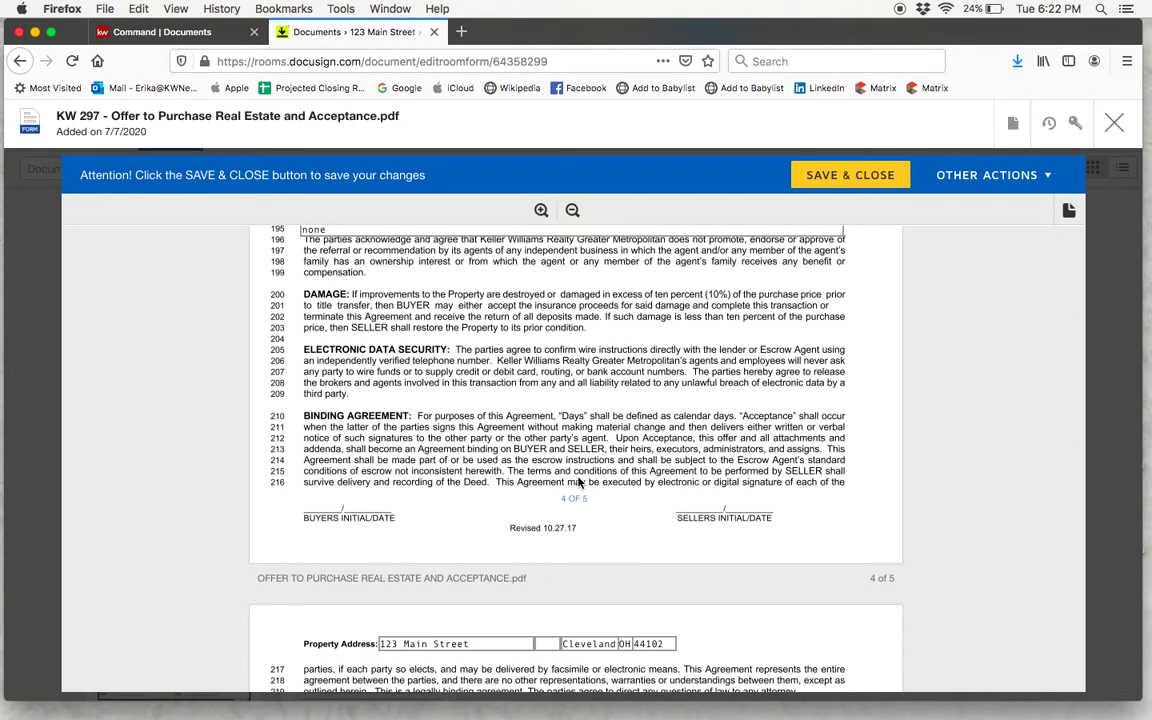
scroll(578, 483, down, 1)
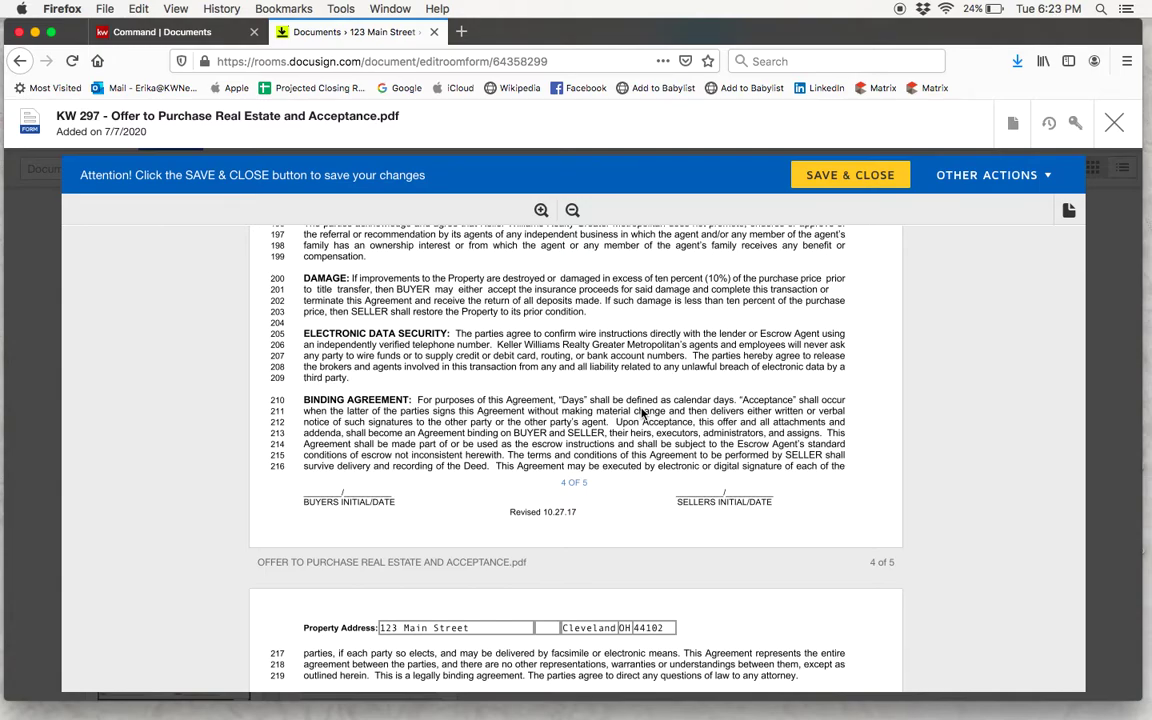
scroll(643, 413, down, 2)
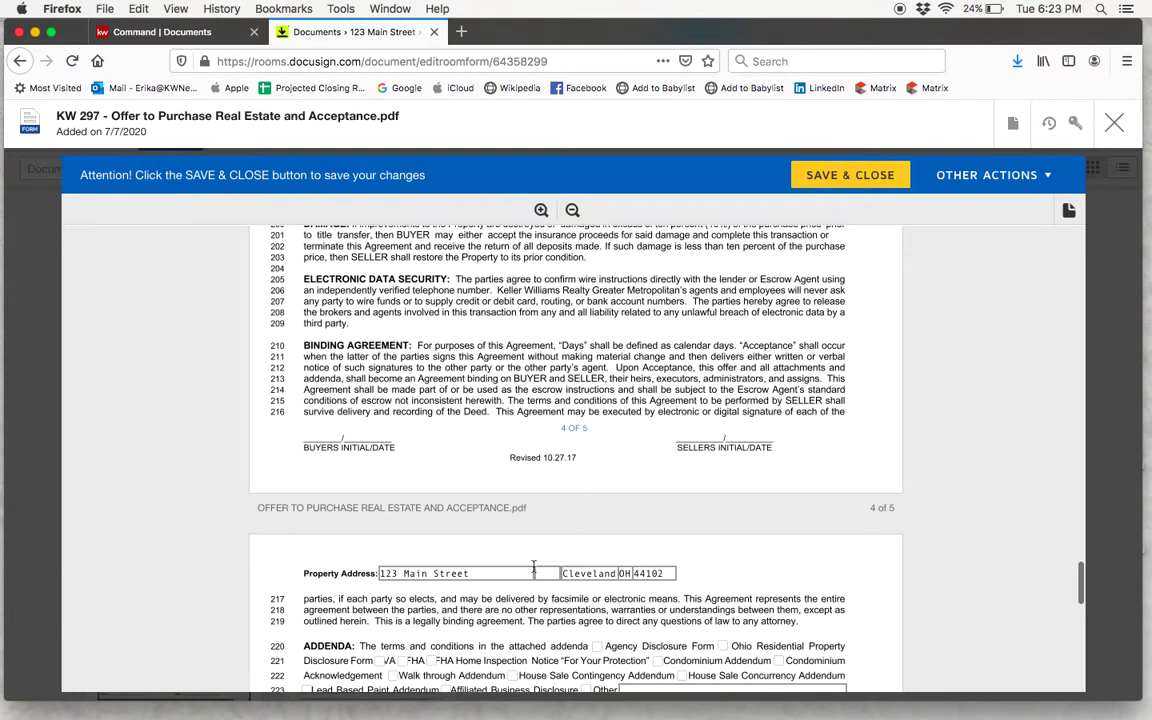
scroll(465, 629, down, 1)
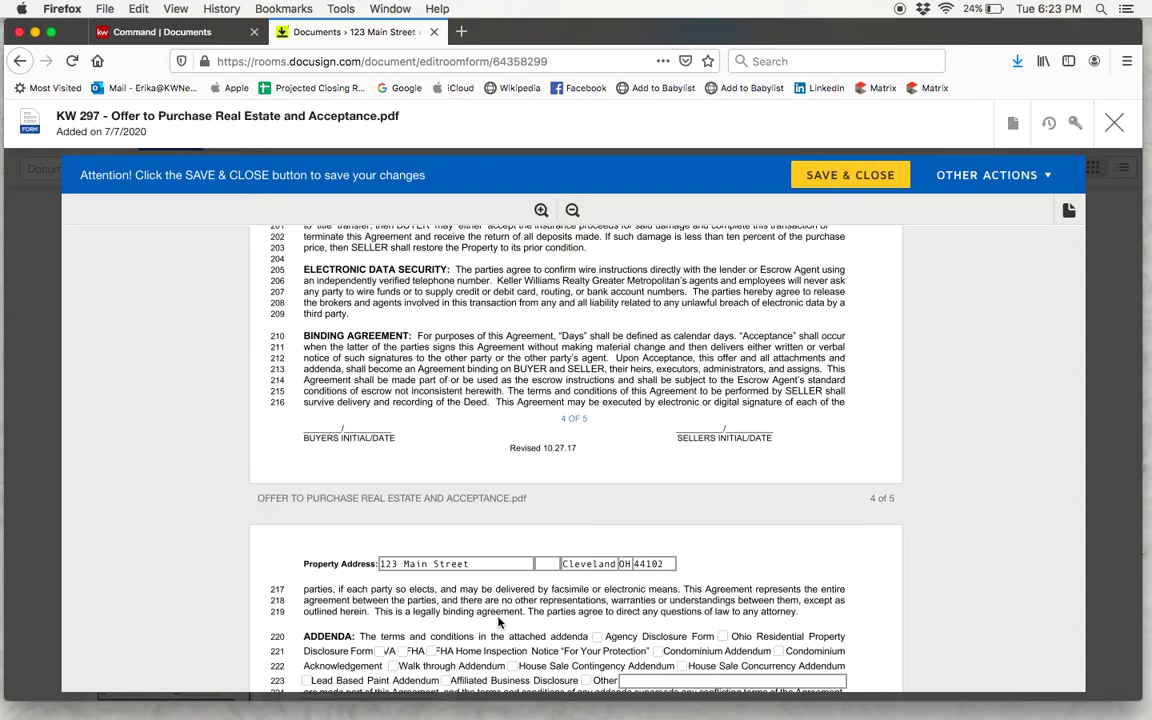
Mark Agency Disclosure, Ohio Residential Property Disclosure, Walk through Addendum, Lead Based Paint Addendum and Affiliated Business Disclosure as attached addenda on page 5
scroll(499, 622, down, 4)
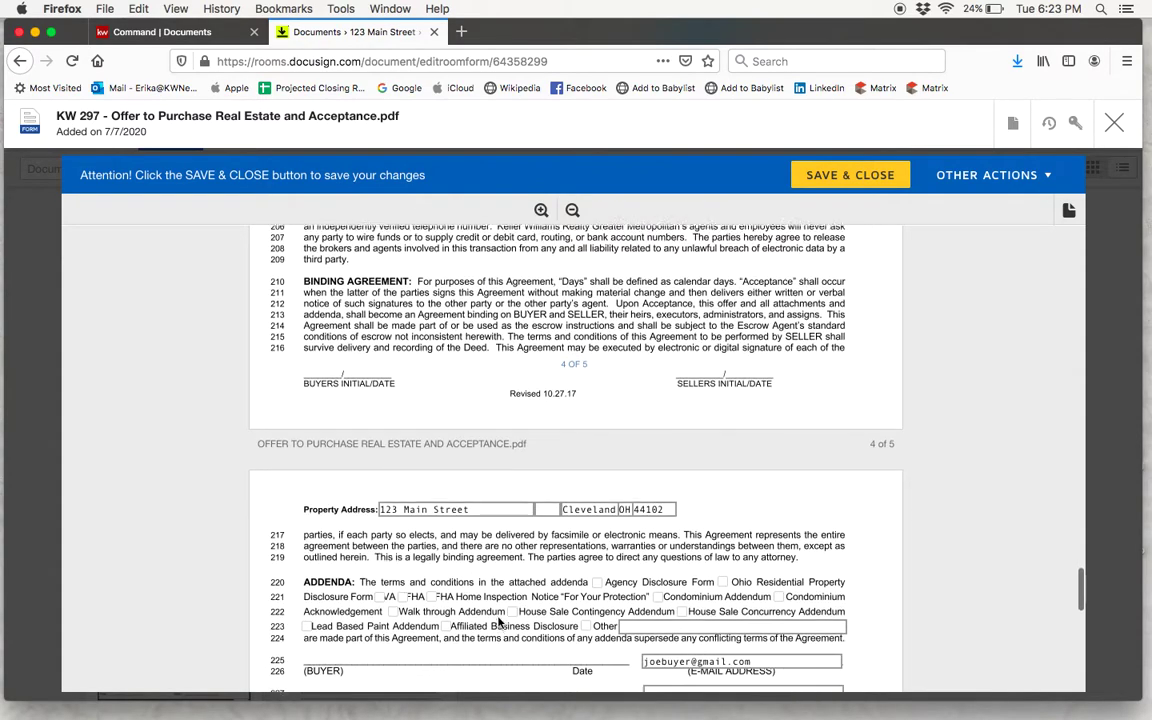
scroll(499, 622, down, 3)
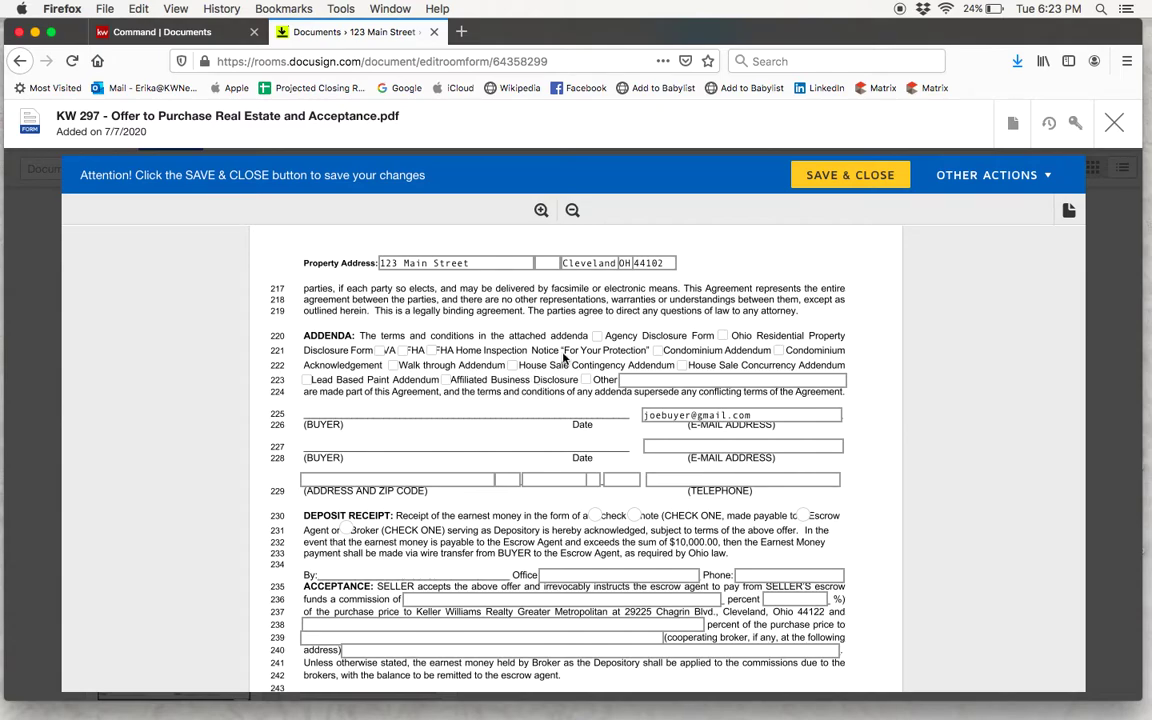
click(597, 337)
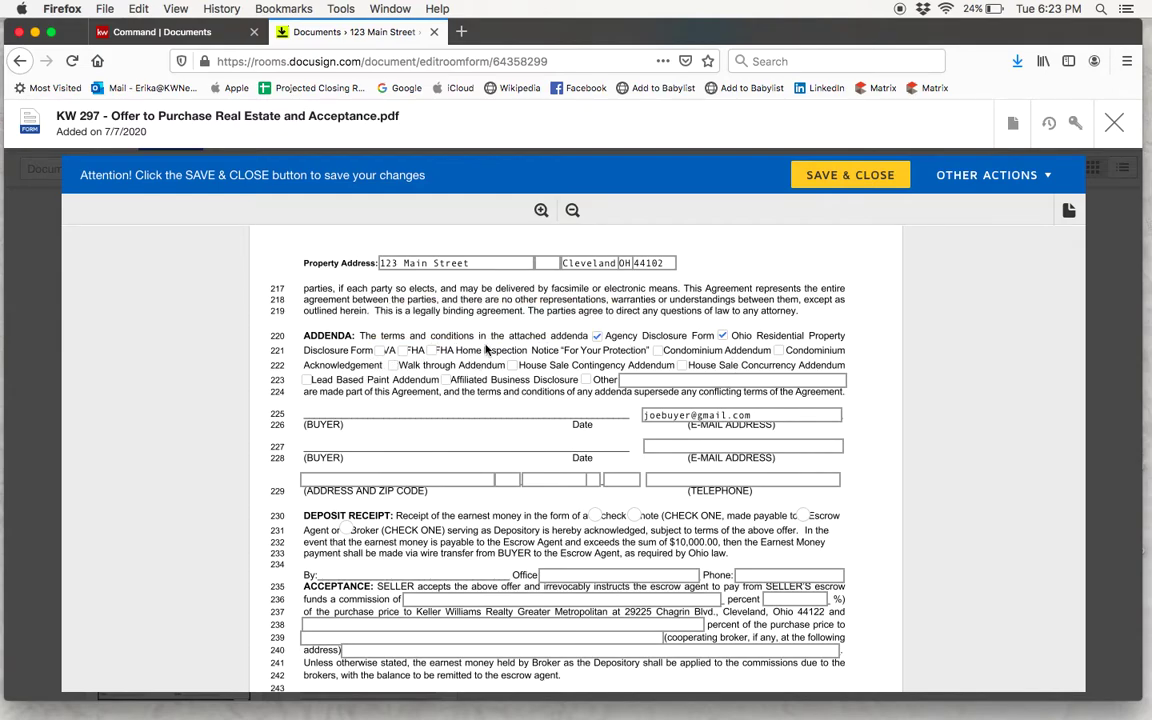
click(394, 366)
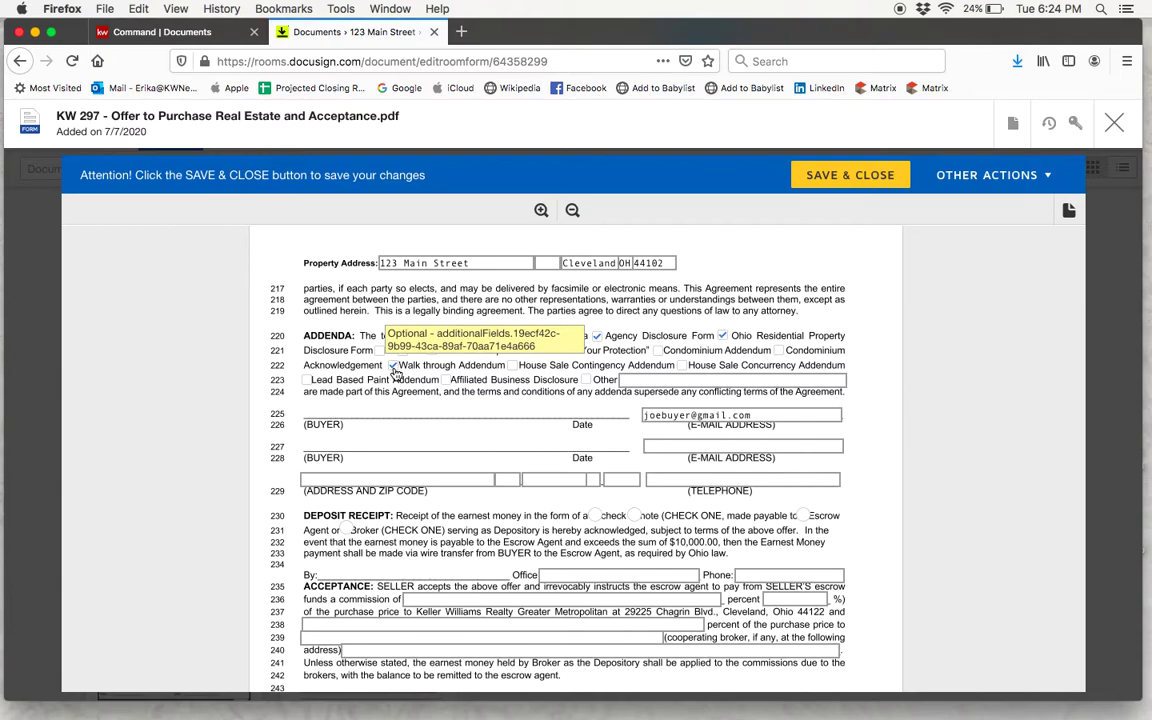
click(308, 381)
click(446, 381)
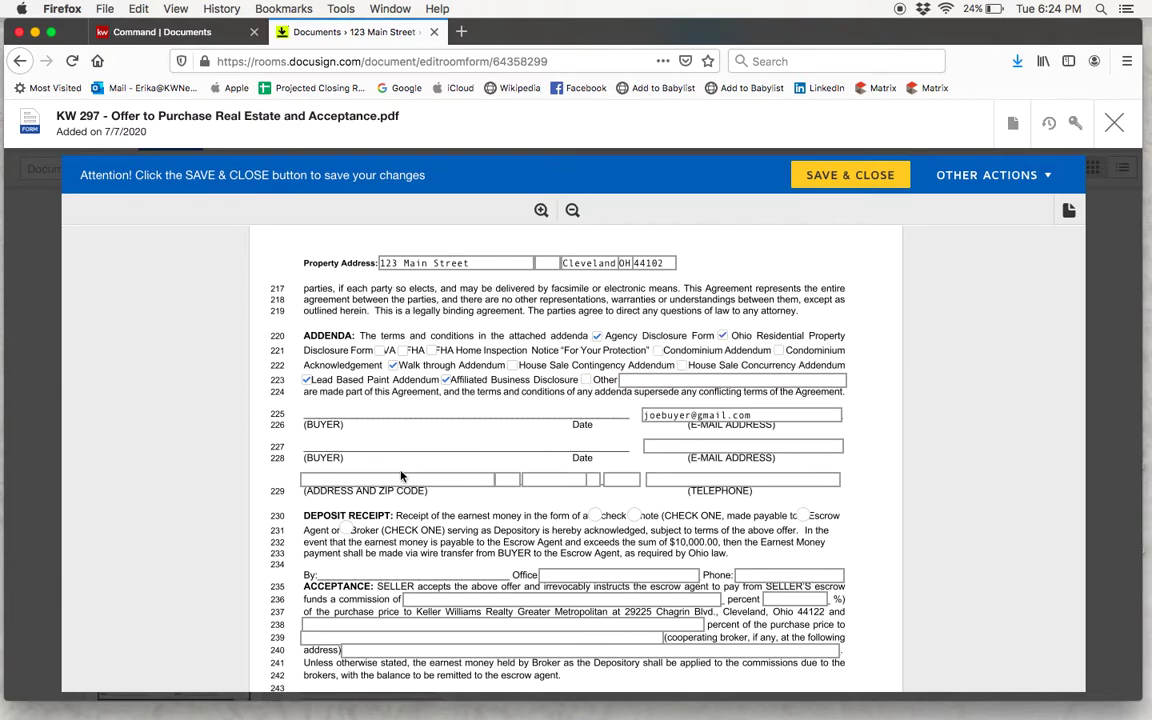
Complete the Deposit Receipt as a note payable to the Escrow Agent, with office "KW Greater Metropolitan" and the office phone number
scroll(401, 477, down, 3)
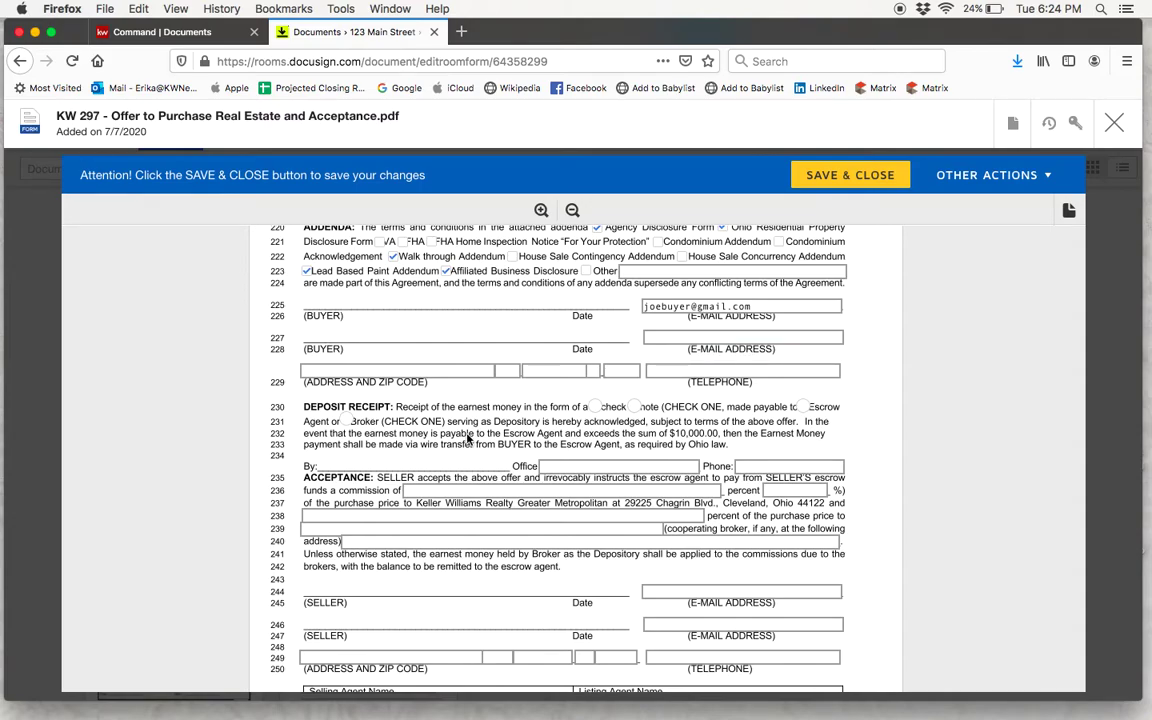
scroll(467, 438, down, 2)
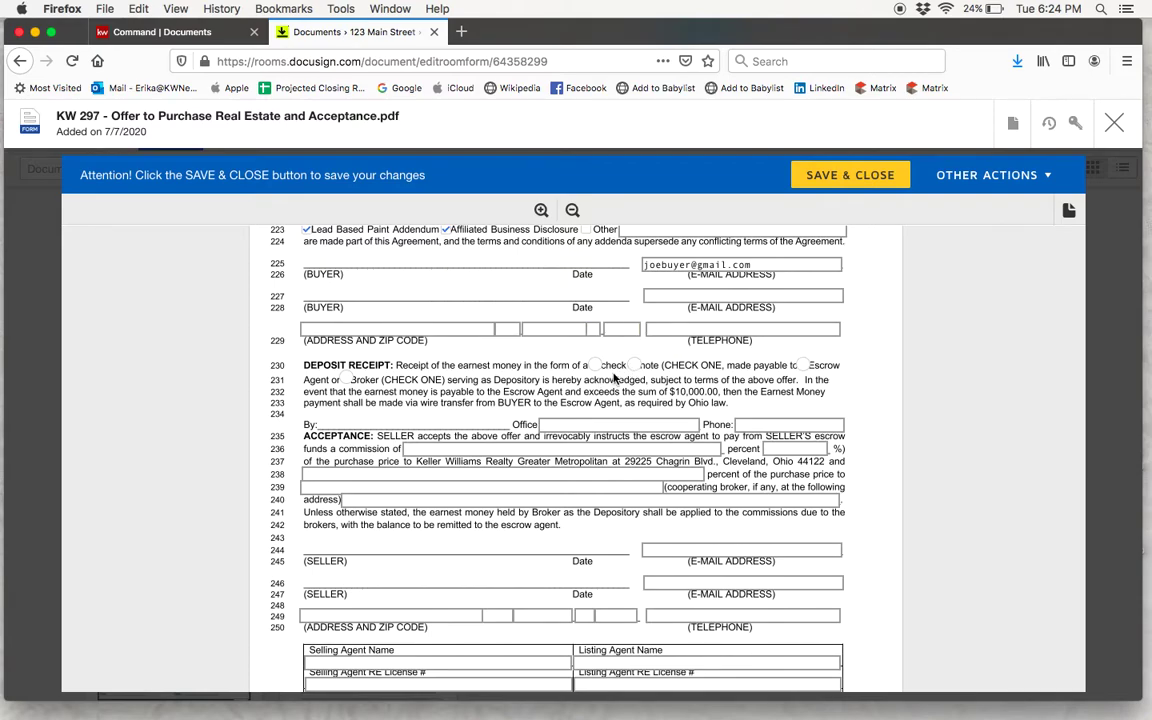
click(634, 366)
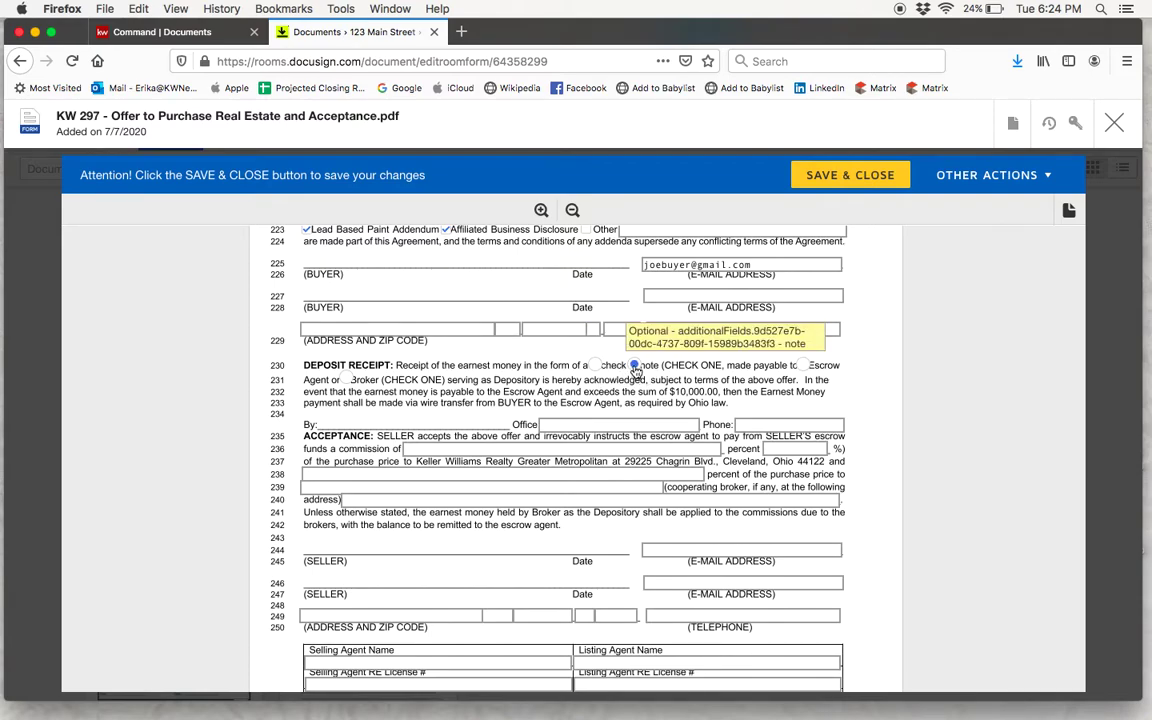
click(801, 366)
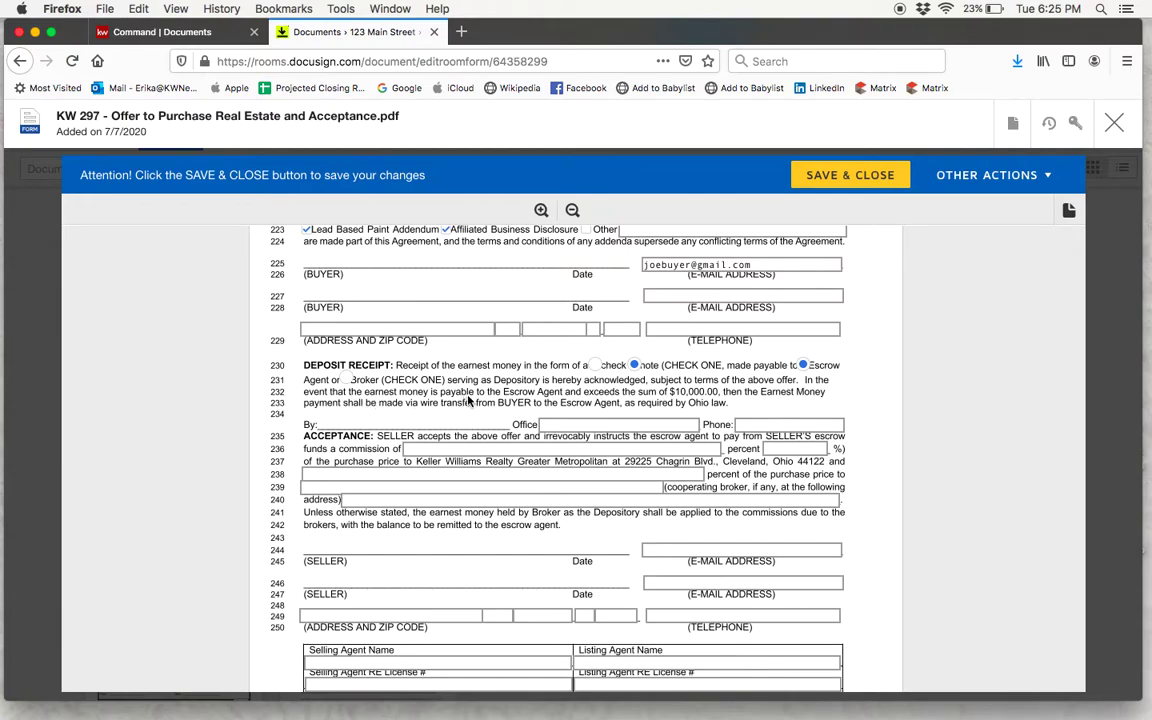
click(545, 425)
text(KW Greater Metropolitan)
click(745, 424)
text(555-5555)
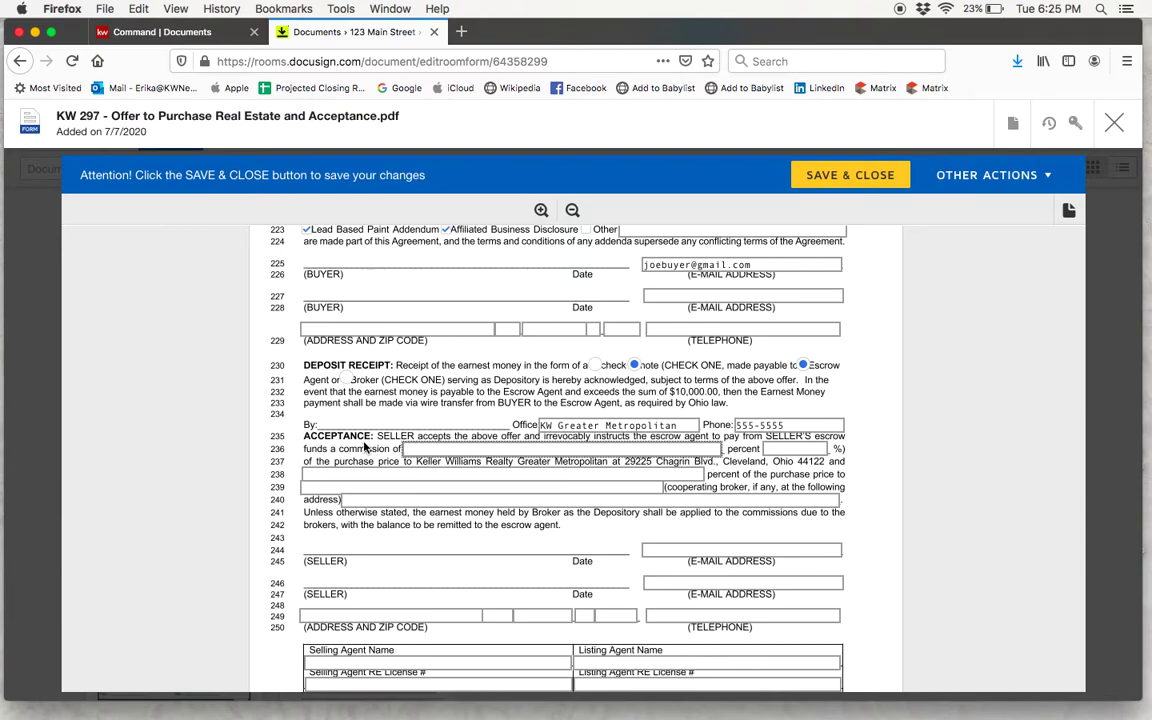
Set the Keller Williams commission in the Acceptance section to "three" in words and 3 as the percentage
text(three)
click(783, 447)
text(3)
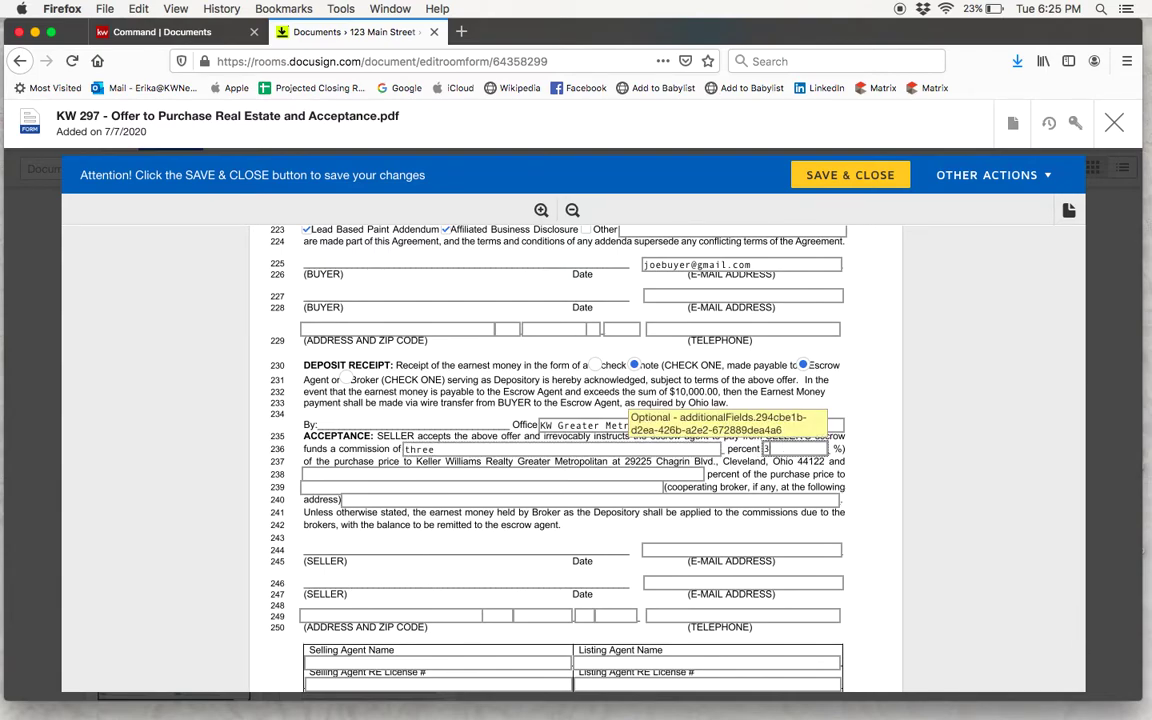
Fill in the cooperating broker's commission as "per listing agreement", with "Broker's Name" and "Broker's Address" as the broker details
click(540, 478)
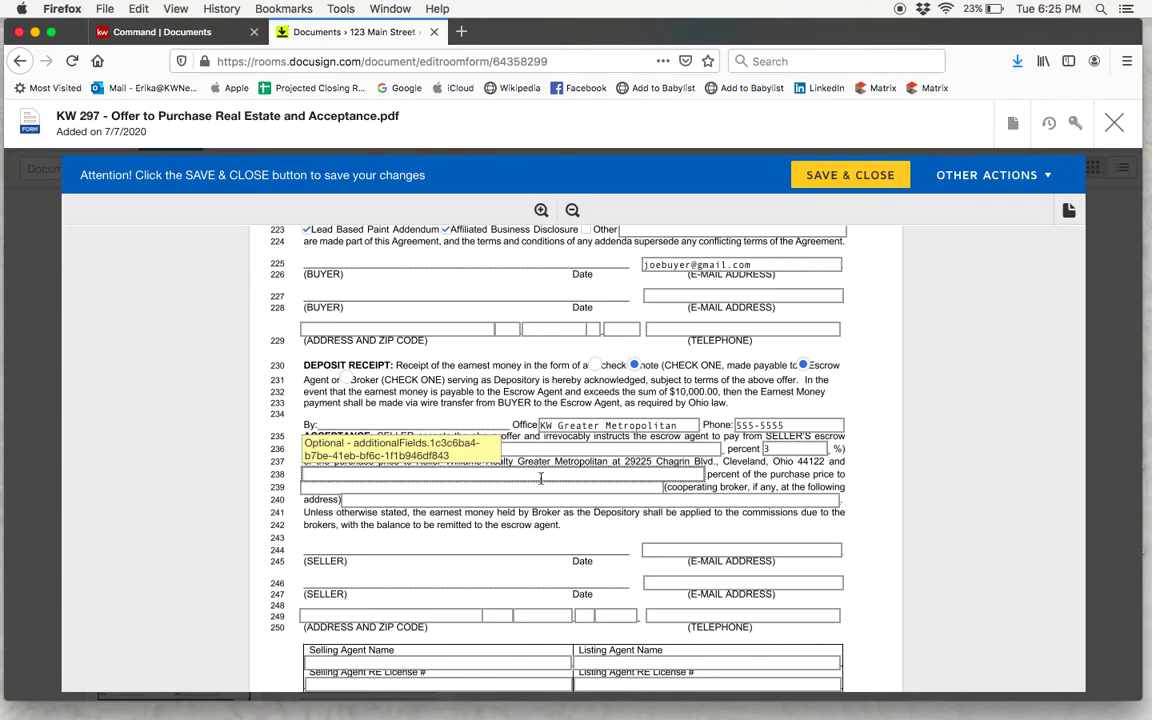
text(per listing agreement)
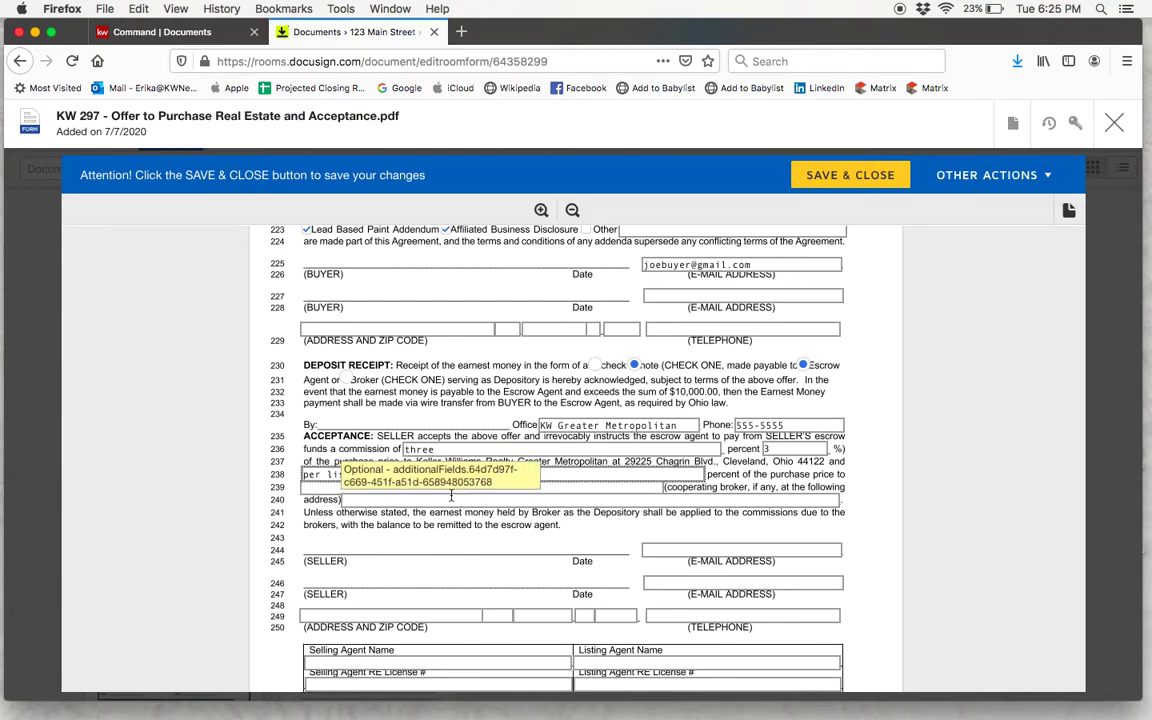
click(563, 487)
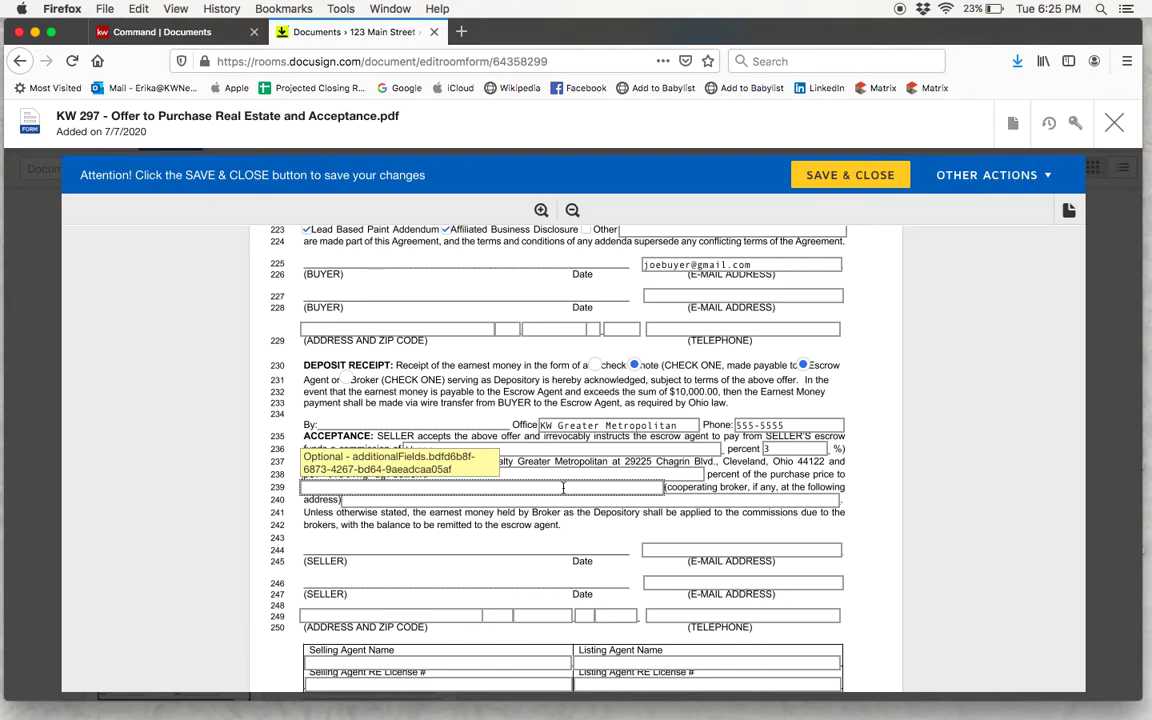
text(Broker's Name)
click(548, 498)
text(Broker's)
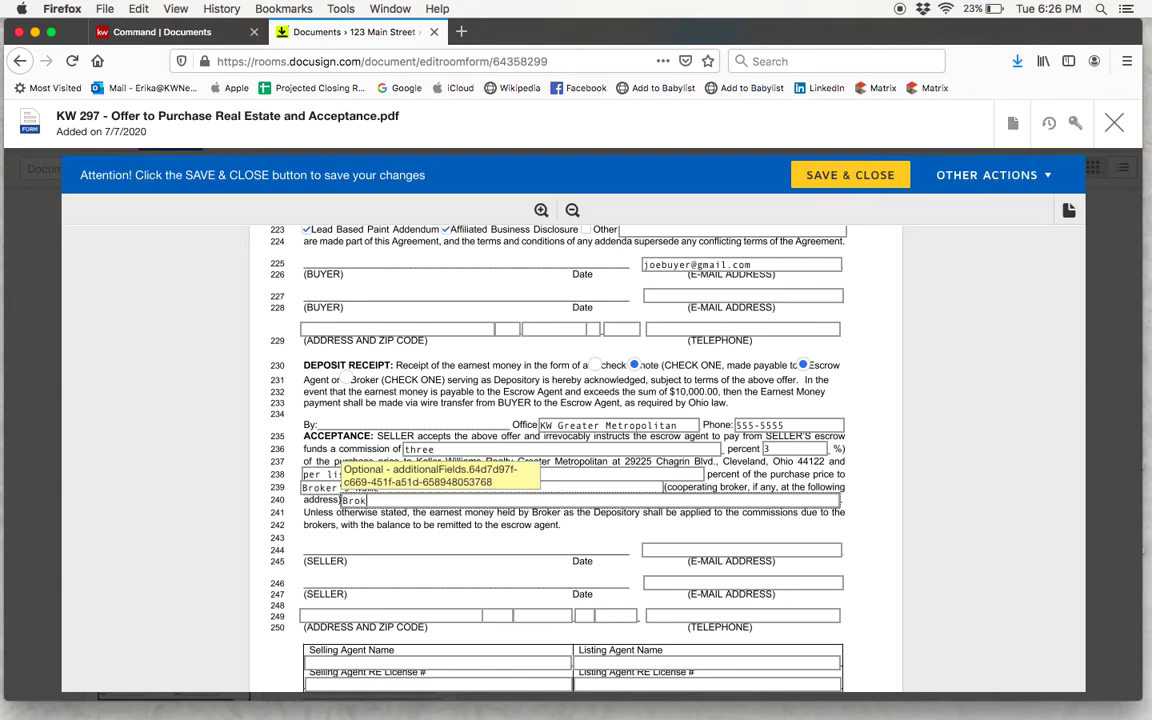
text( Address)
Look over the seller and agent information on page 5, and save and close the offer form
scroll(566, 540, down, 5)
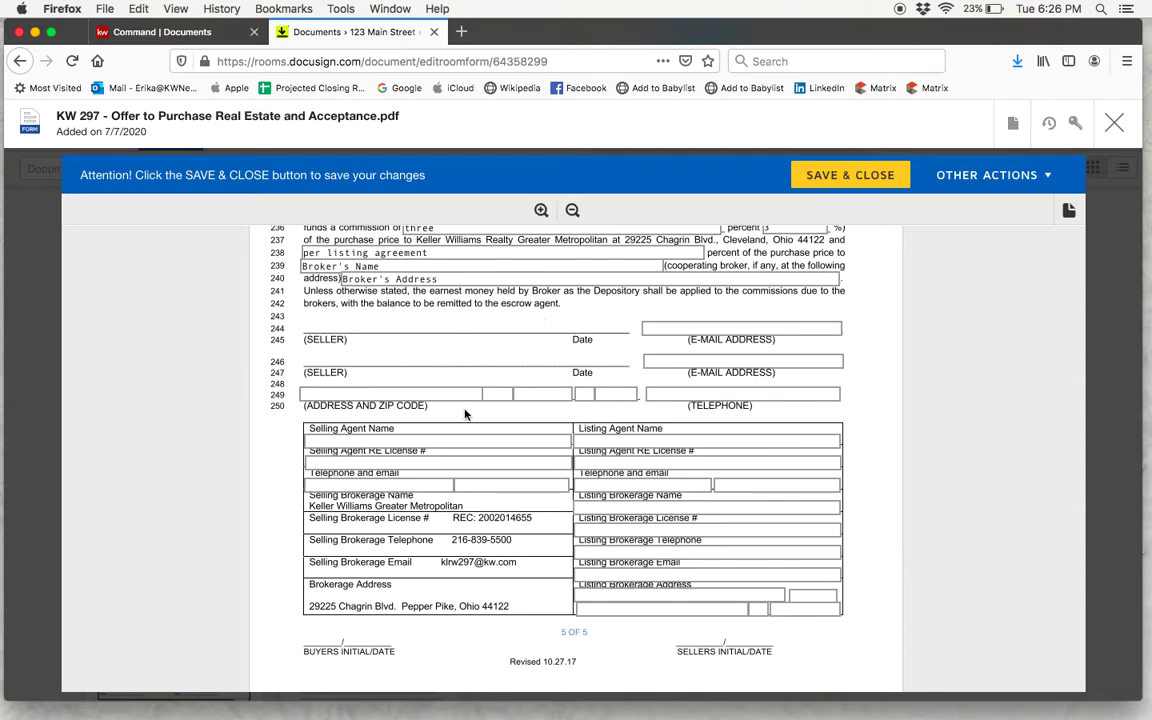
scroll(440, 470, down, 2)
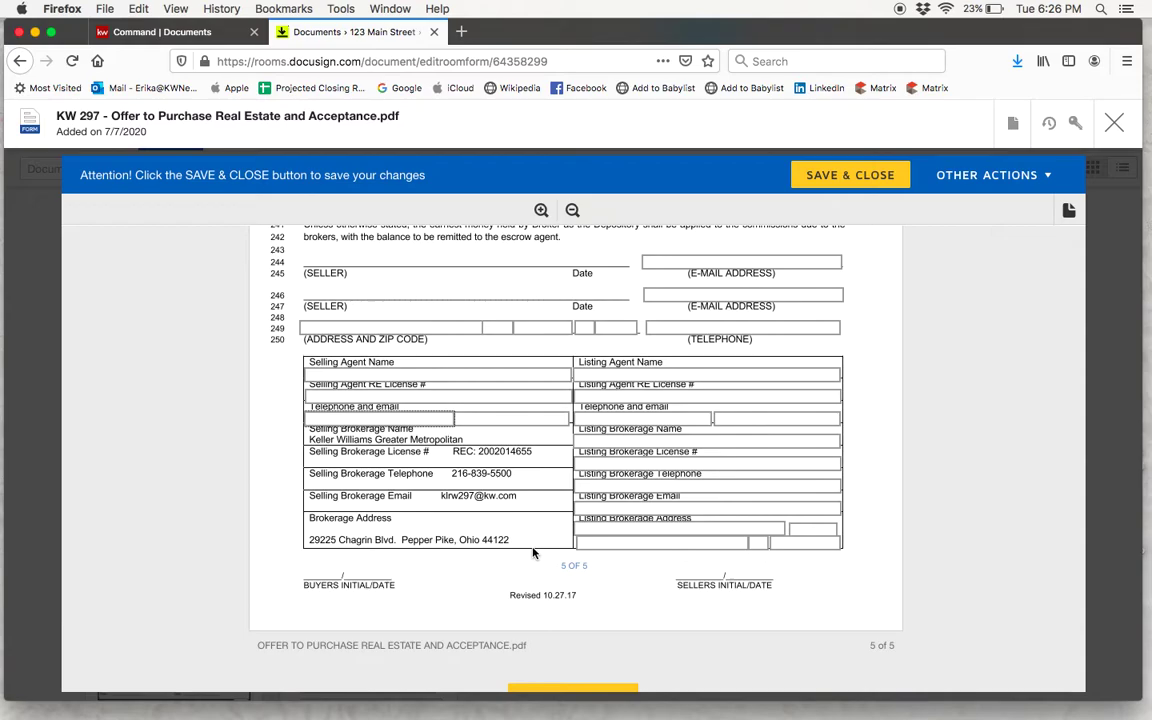
scroll(533, 553, down, 3)
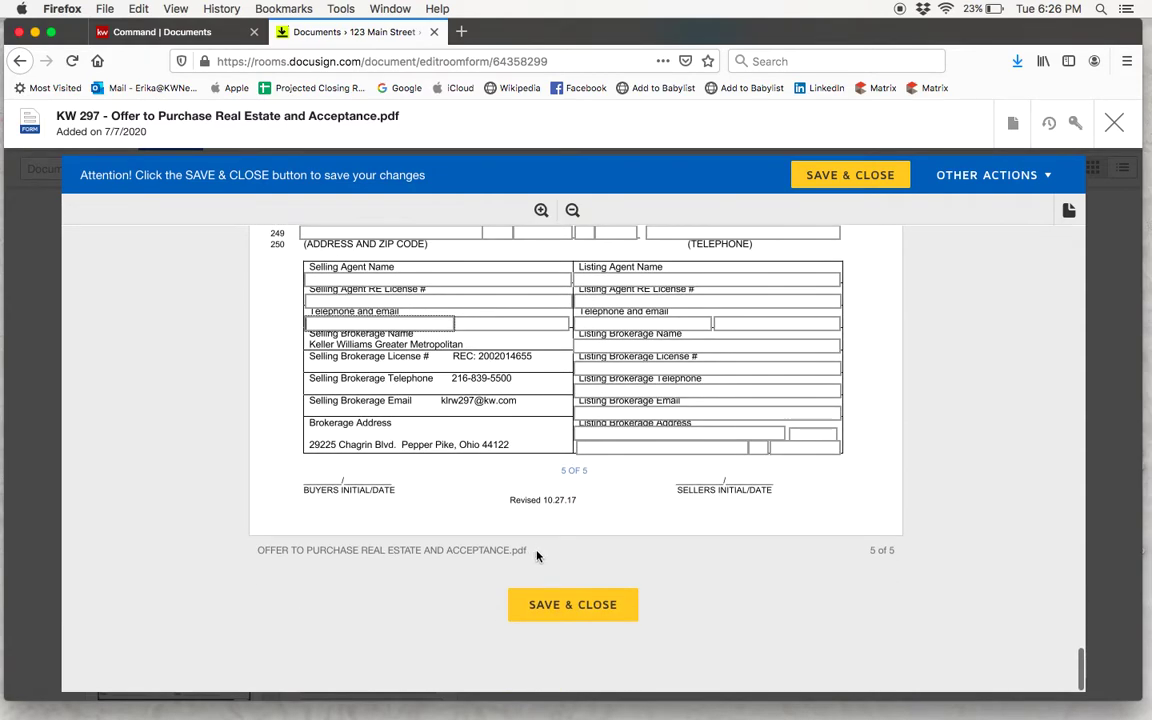
click(588, 612)
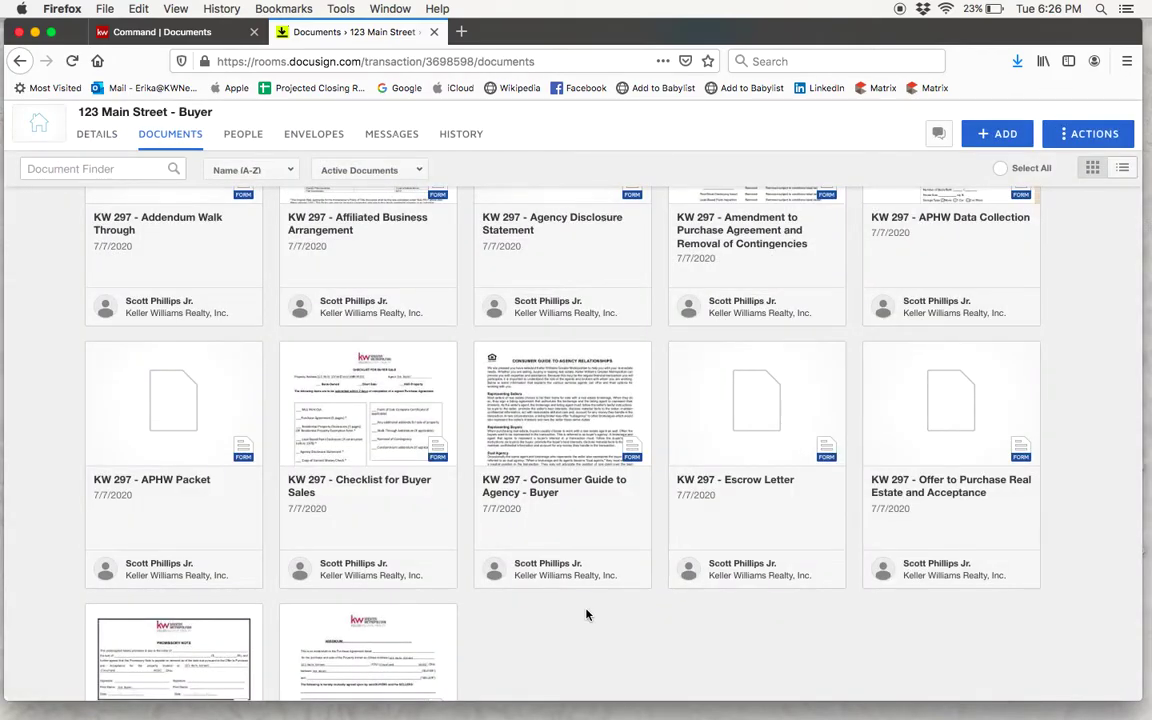
scroll(588, 612, up, 5)
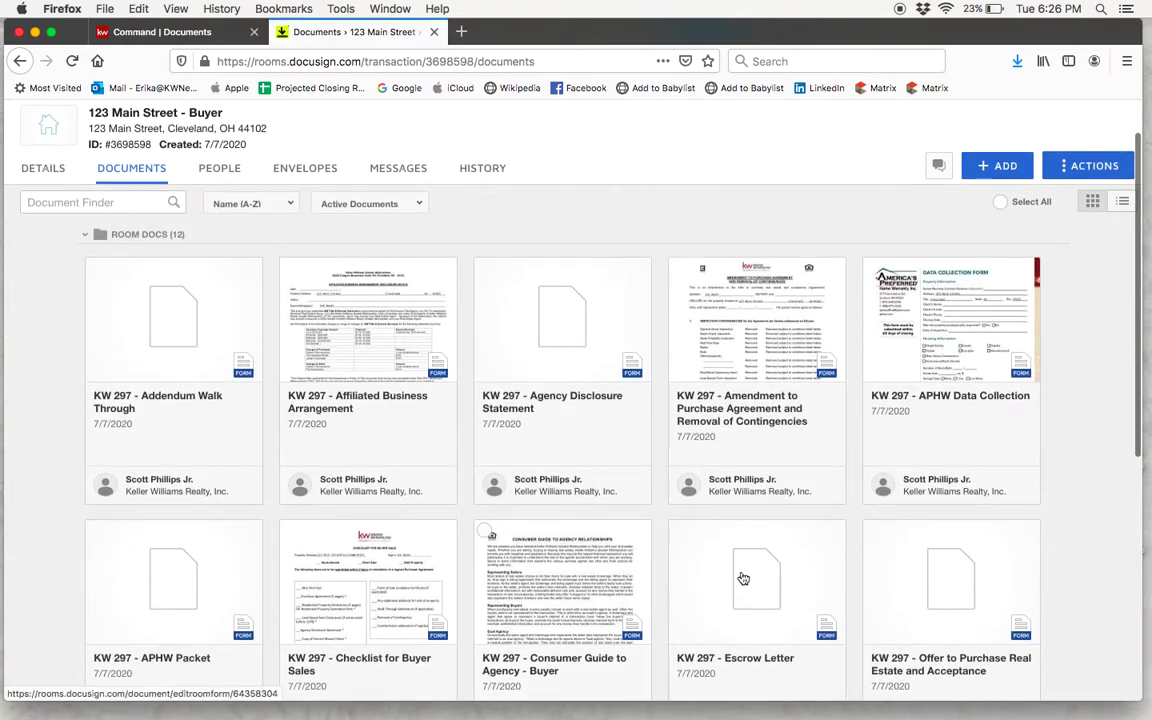
click(873, 531)
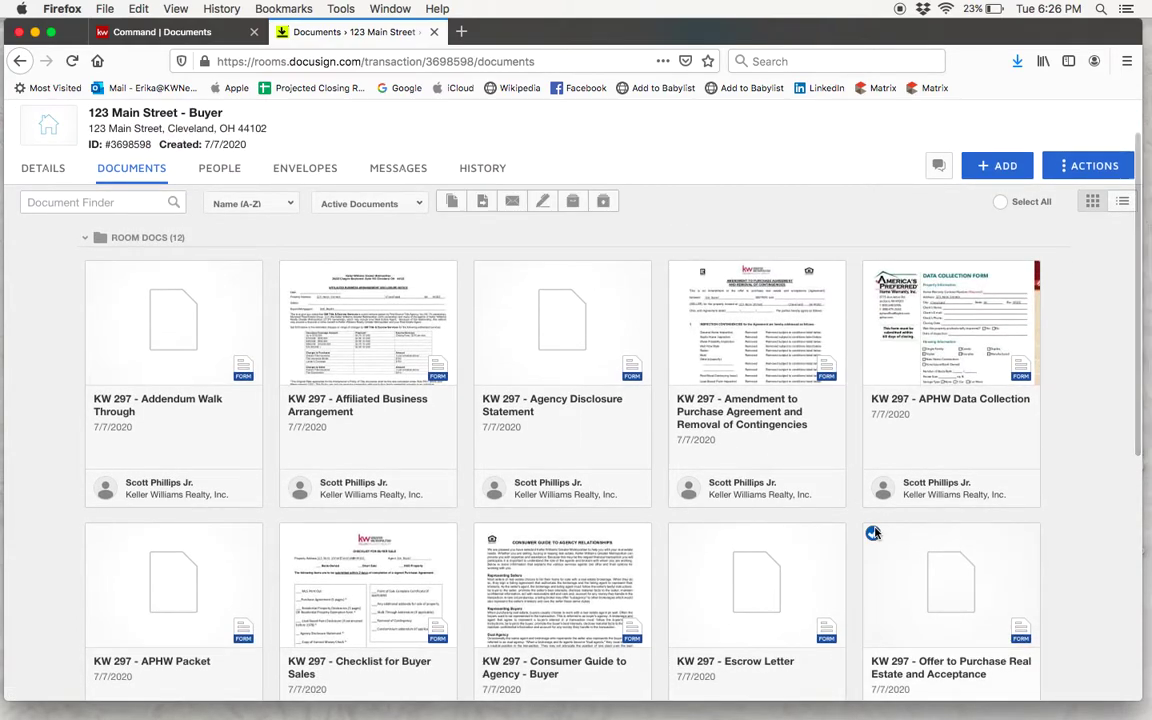
click(1001, 204)
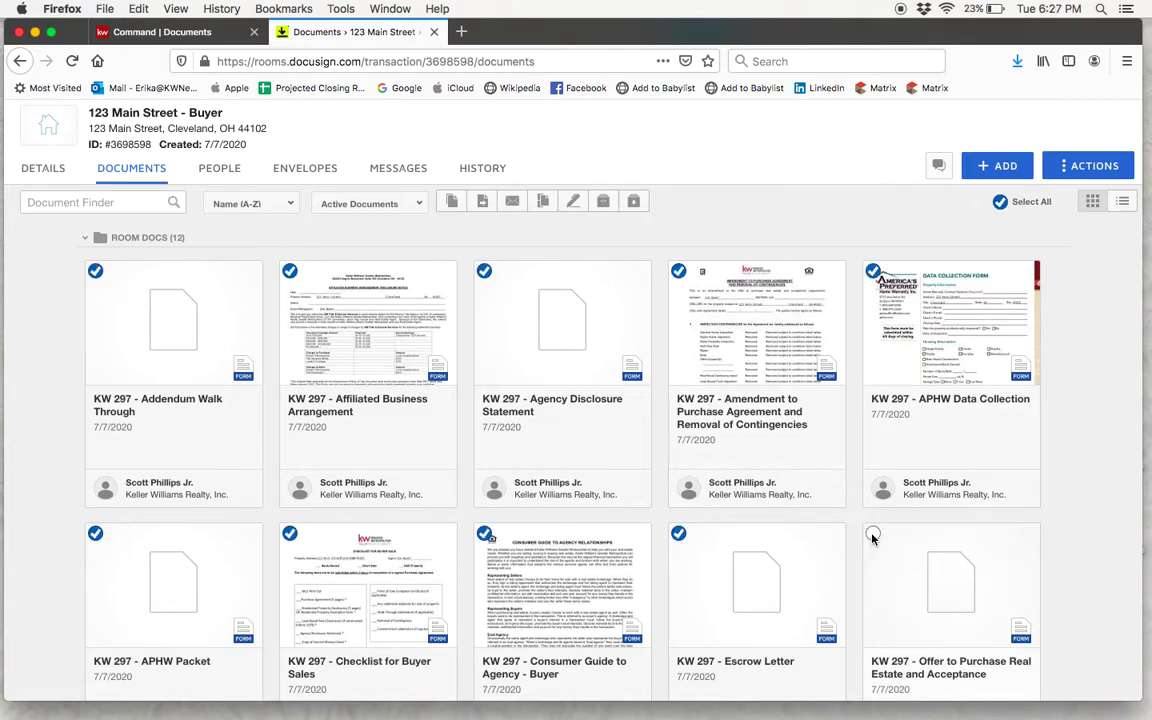
click(1001, 203)
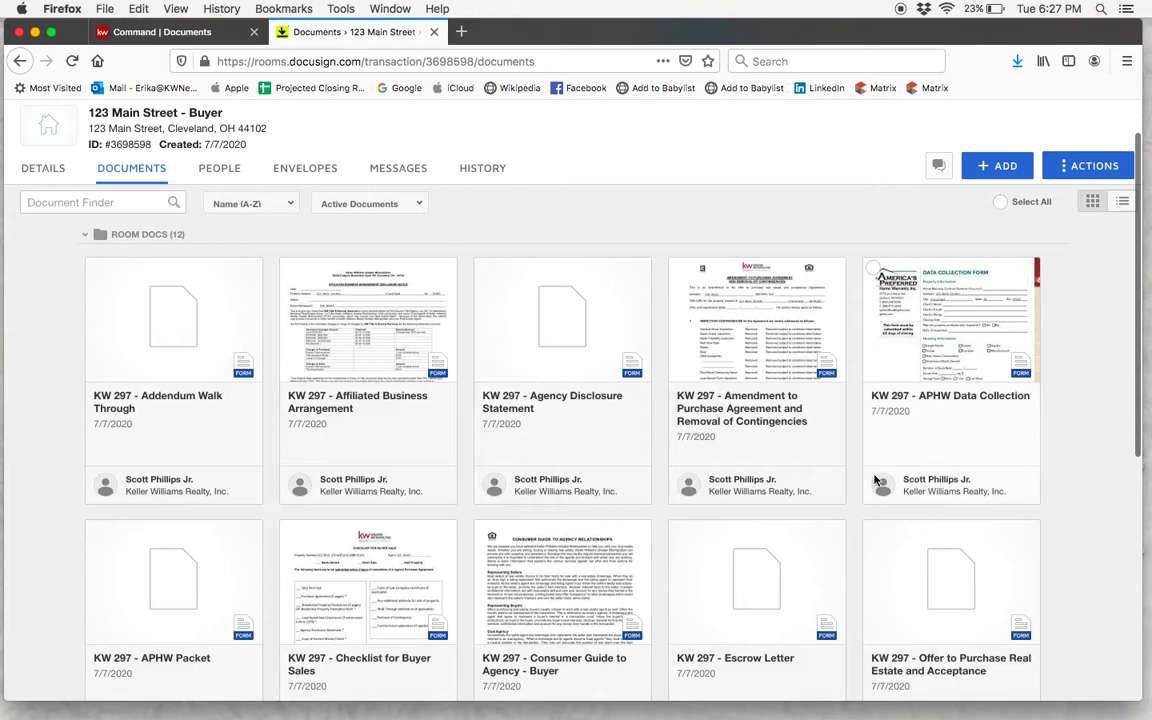
Create a signature envelope from the KW 297 Offer to Purchase form and name it "Offer to Purchase-" followed by the property's street address
click(873, 530)
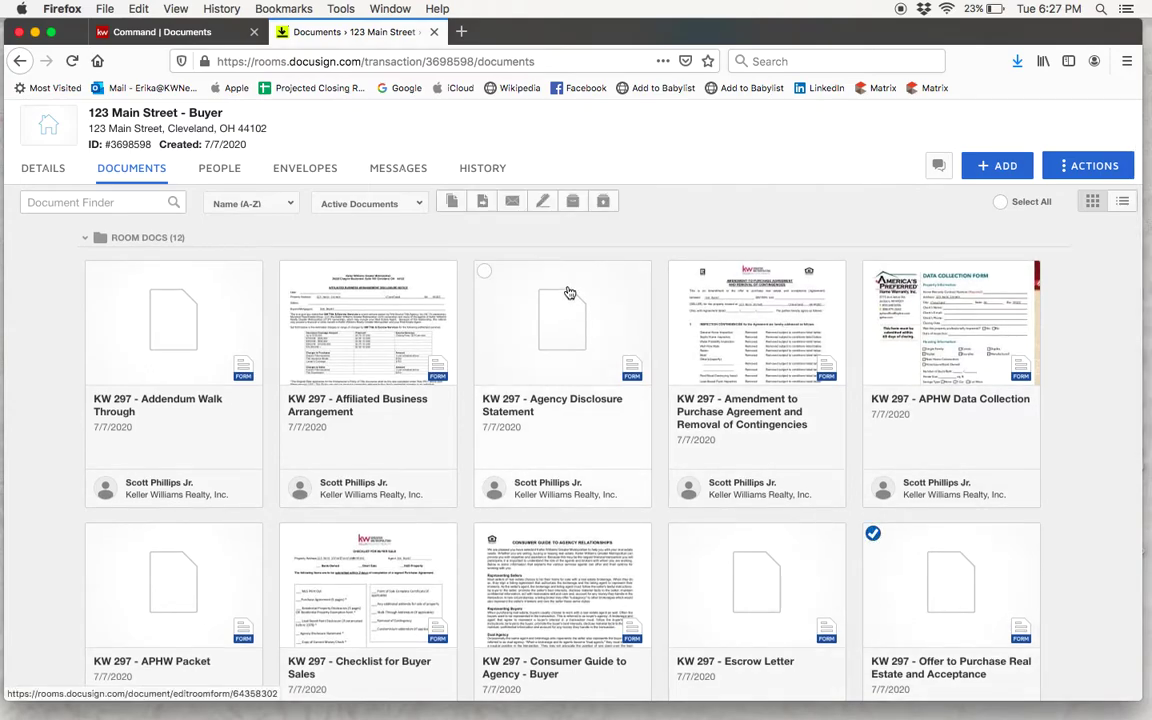
click(543, 204)
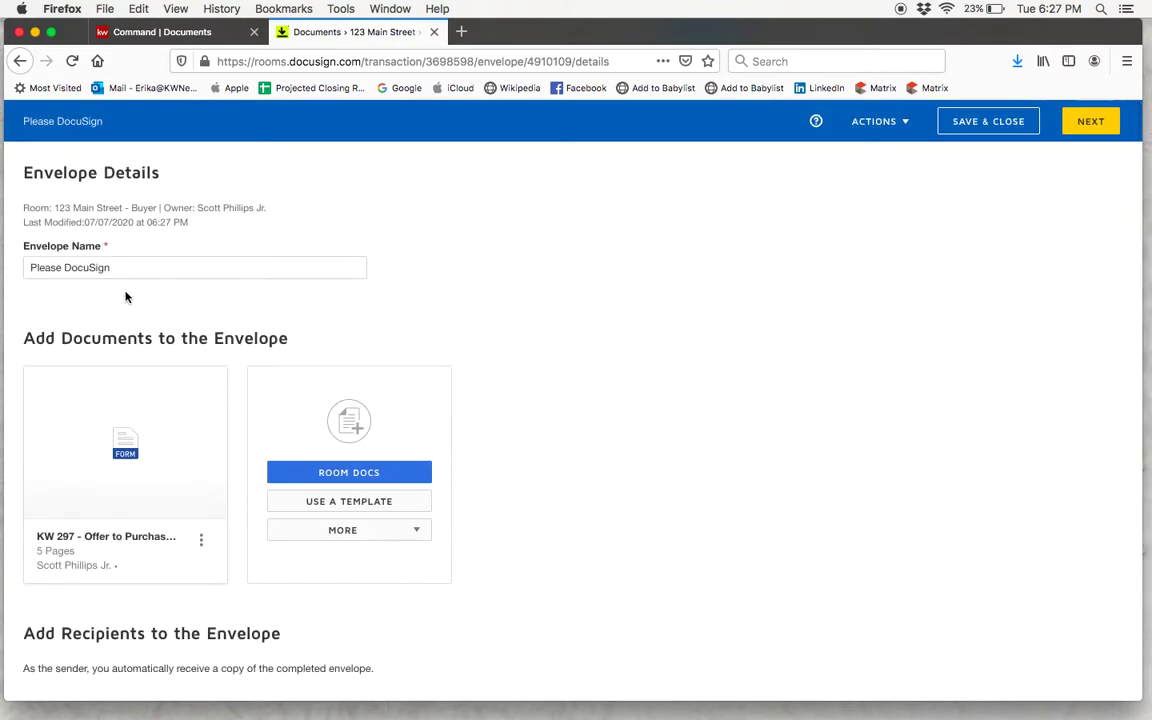
drag(118, 267, 3, 257)
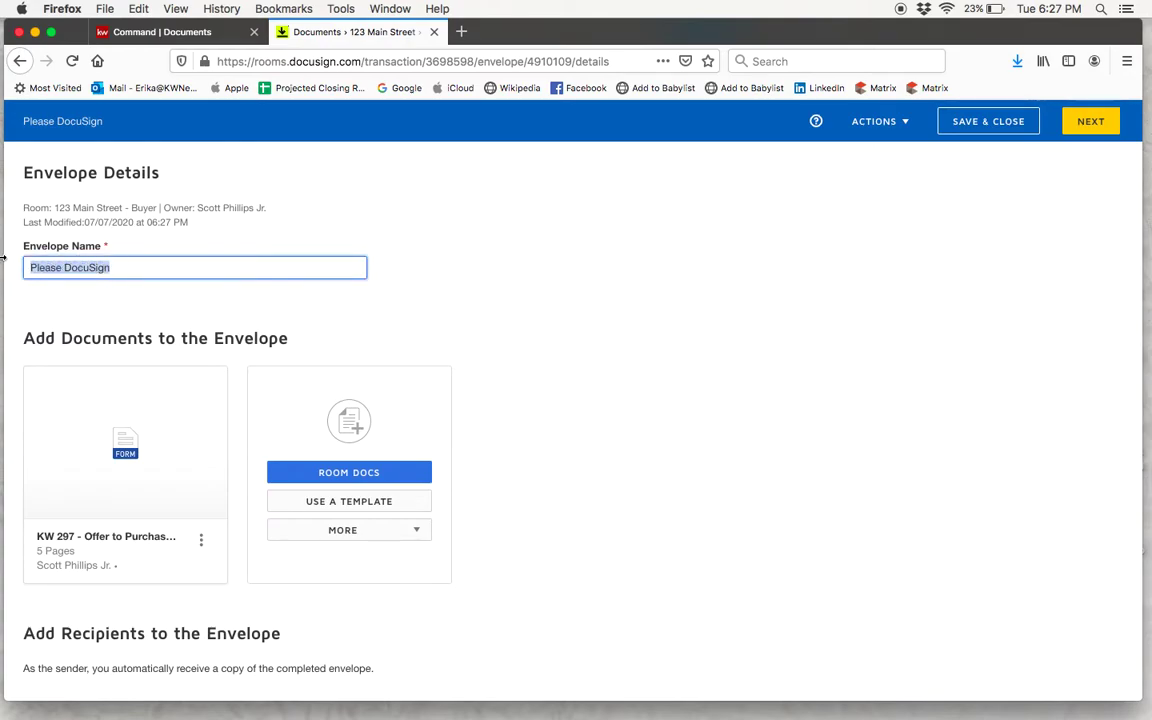
text(O)
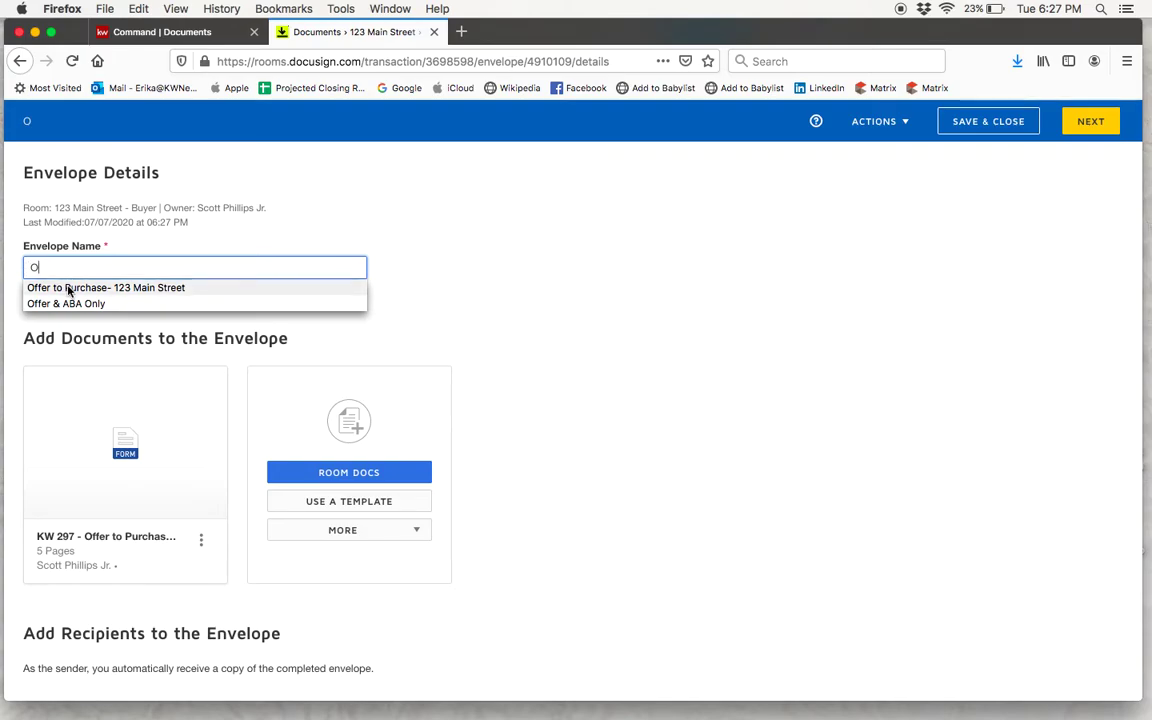
click(110, 288)
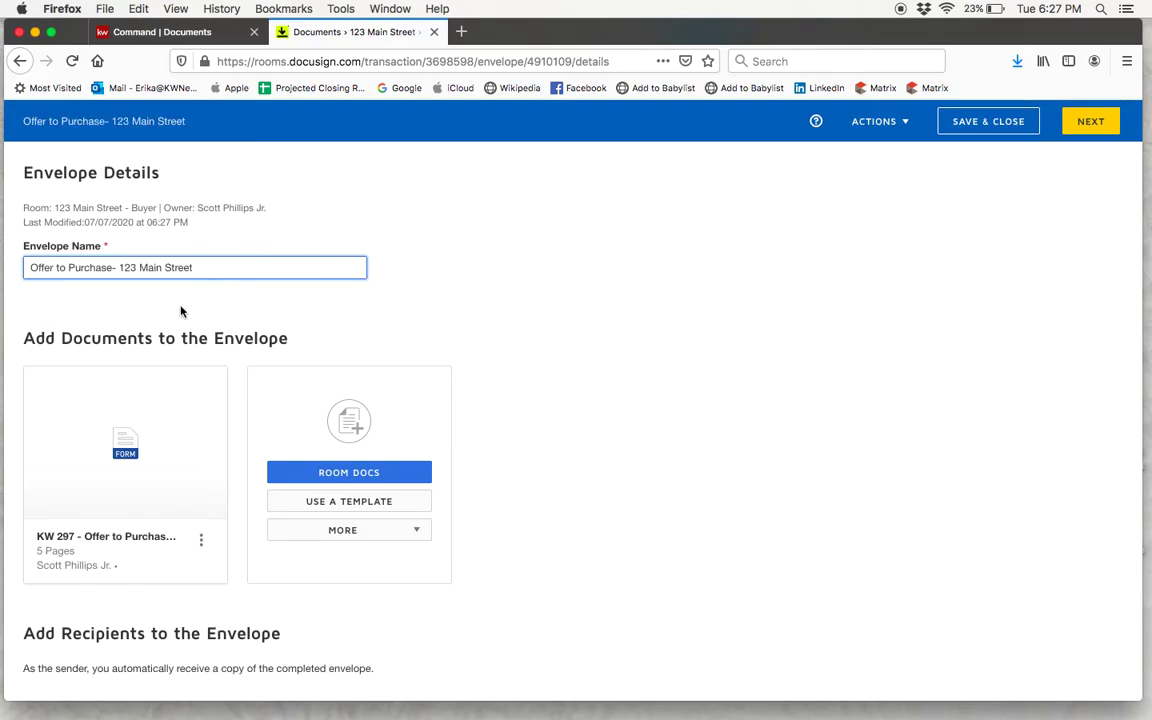
scroll(181, 311, down, 3)
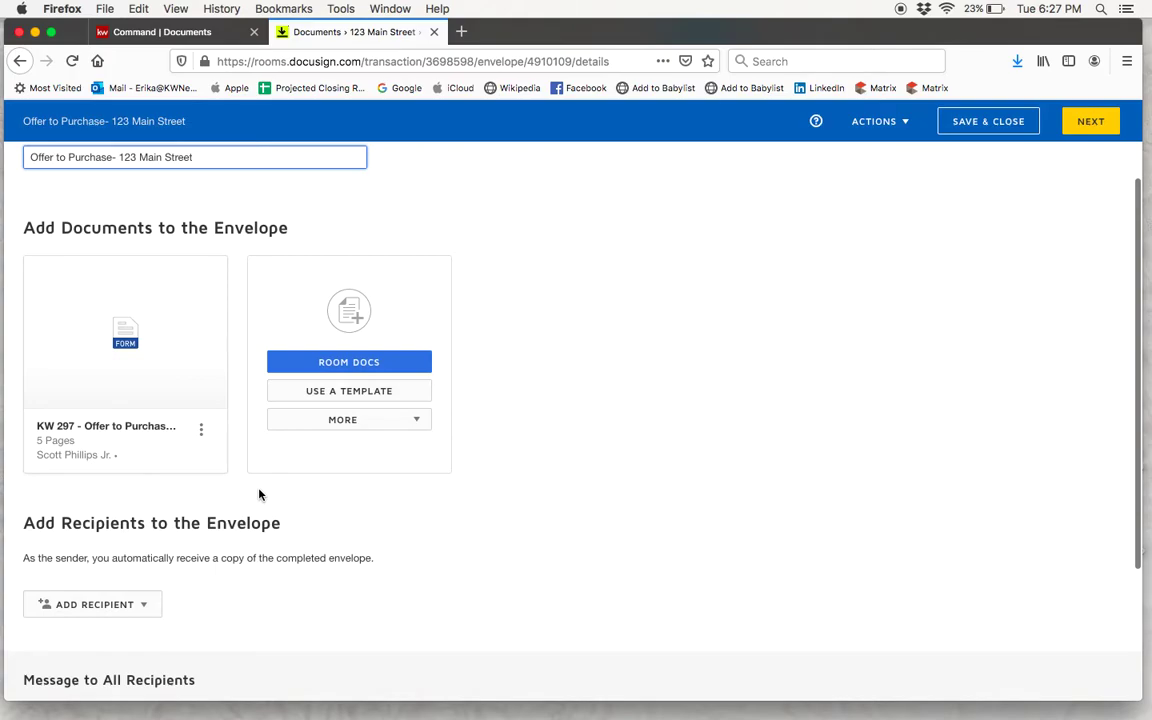
Add the pre-tagged Buyer One role to the envelope as a recipient, assigned to the buyer from the available recipients
scroll(257, 490, down, 1)
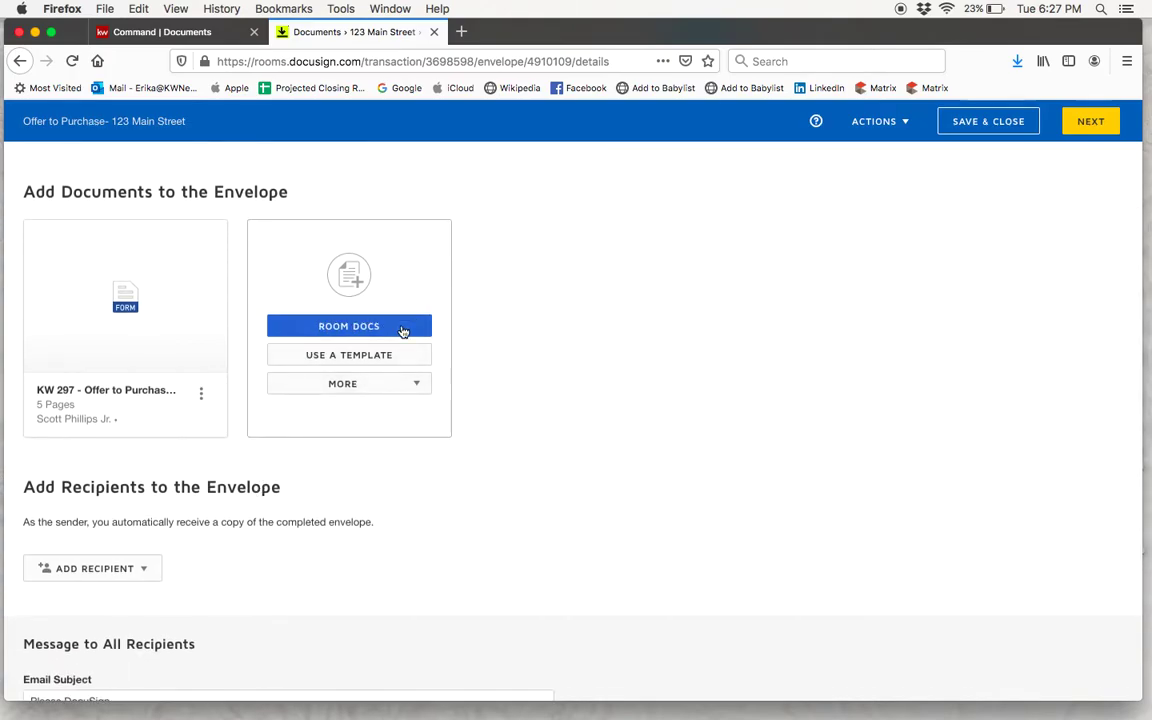
scroll(288, 514, down, 3)
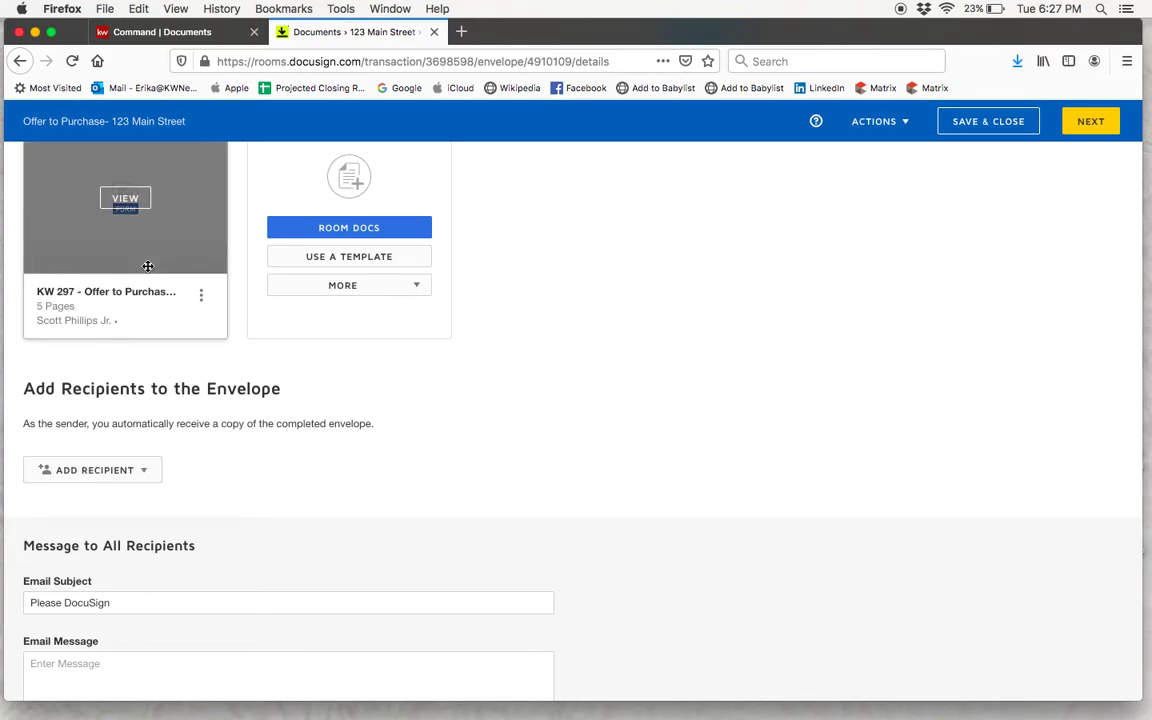
click(143, 473)
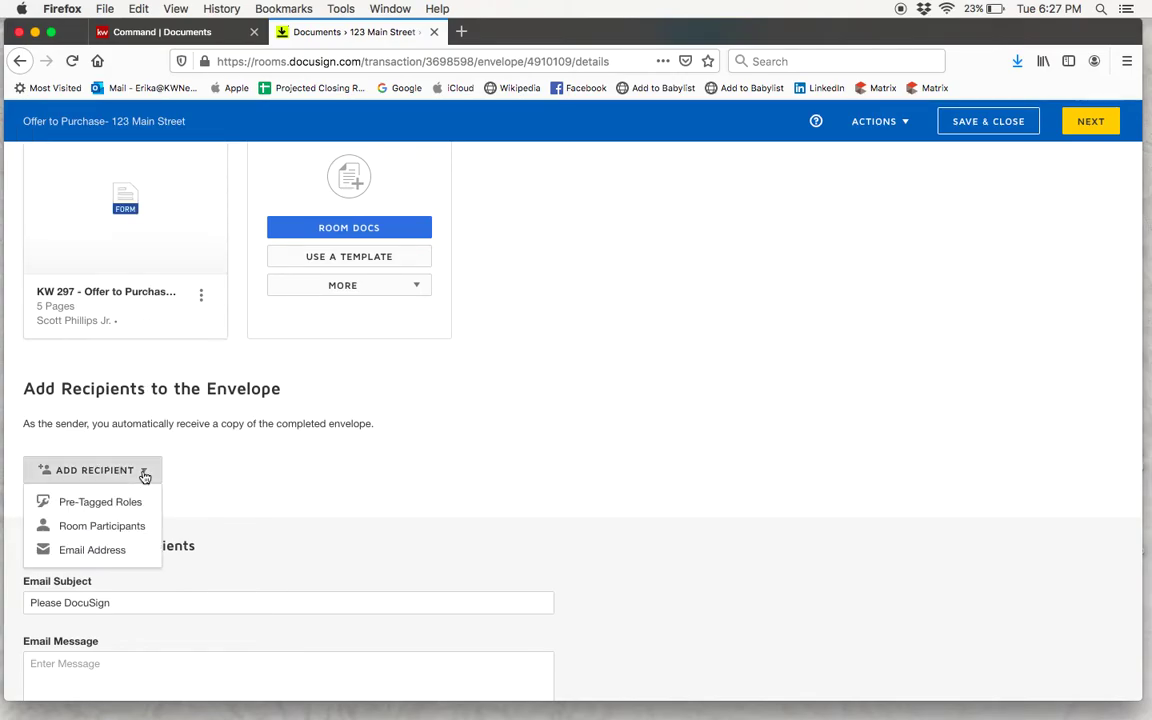
click(122, 508)
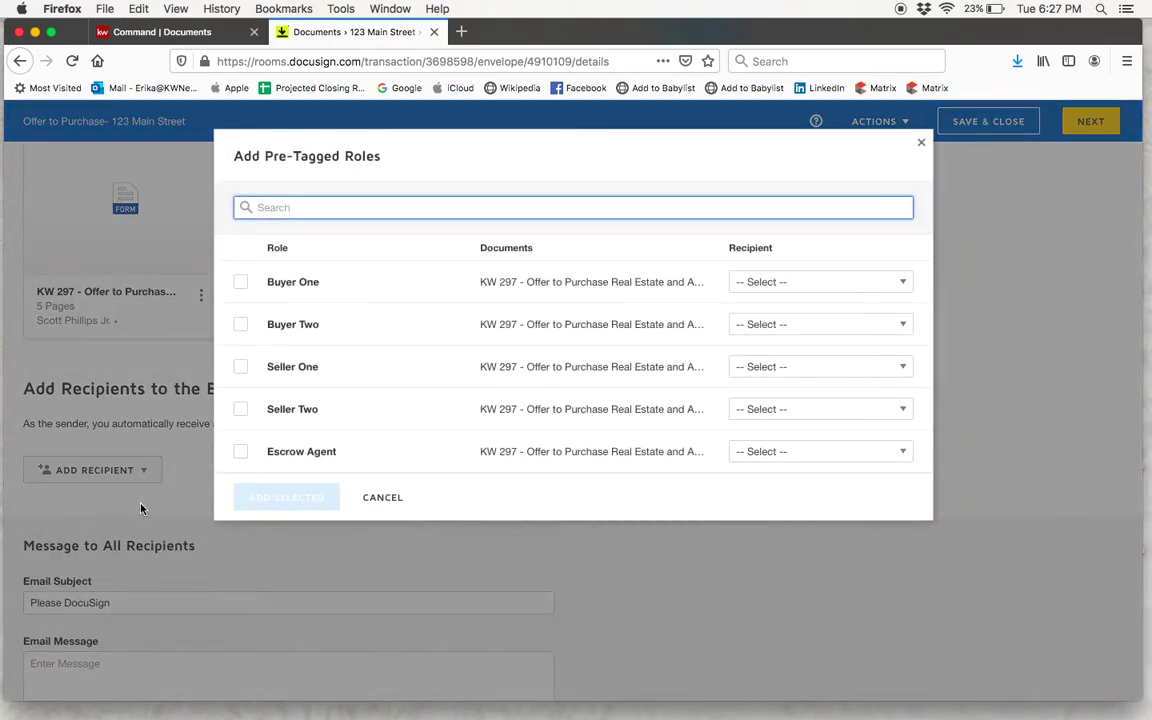
click(241, 288)
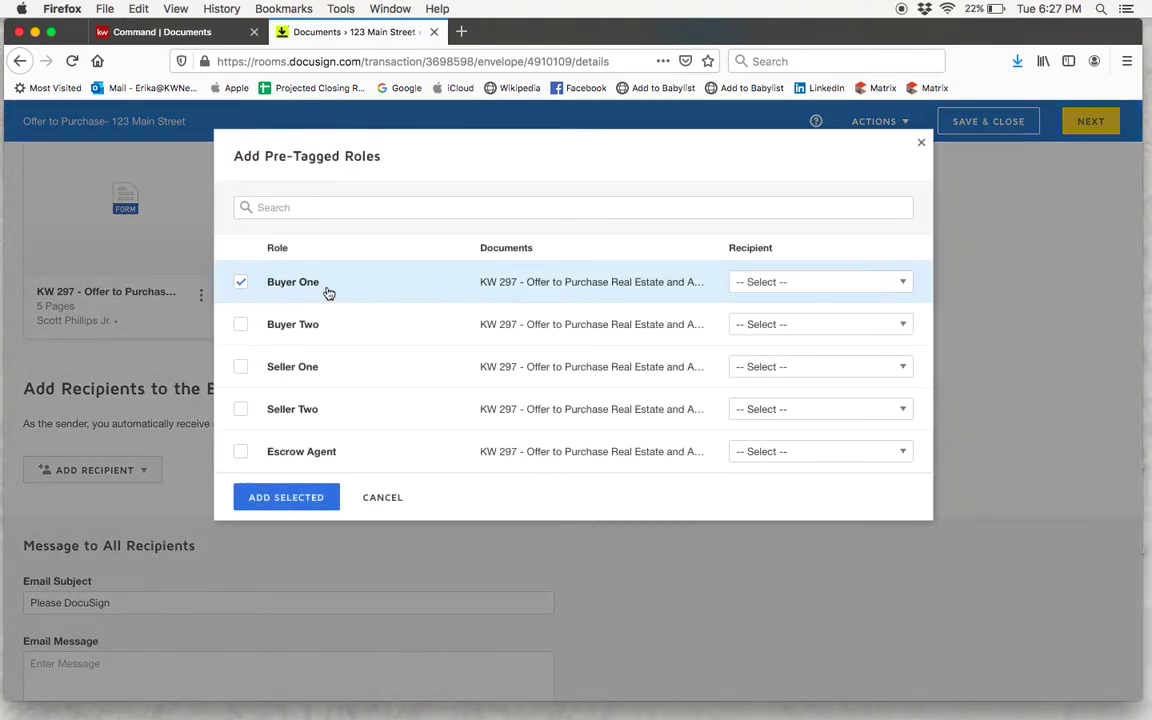
click(764, 285)
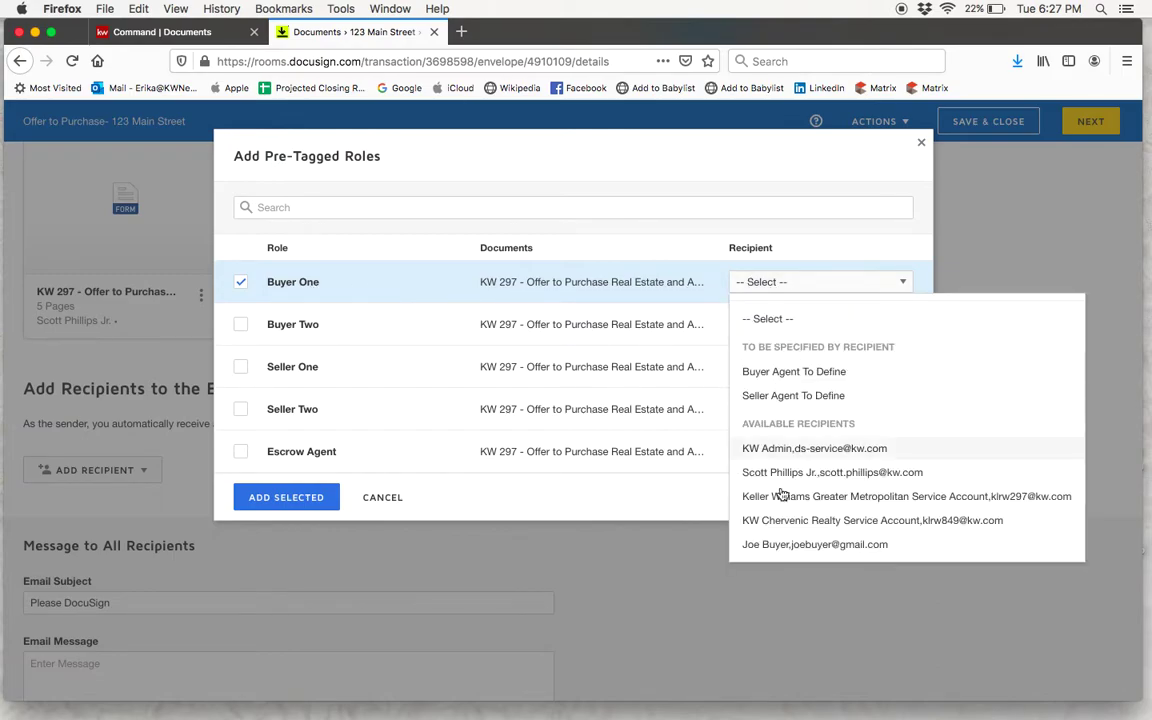
click(782, 545)
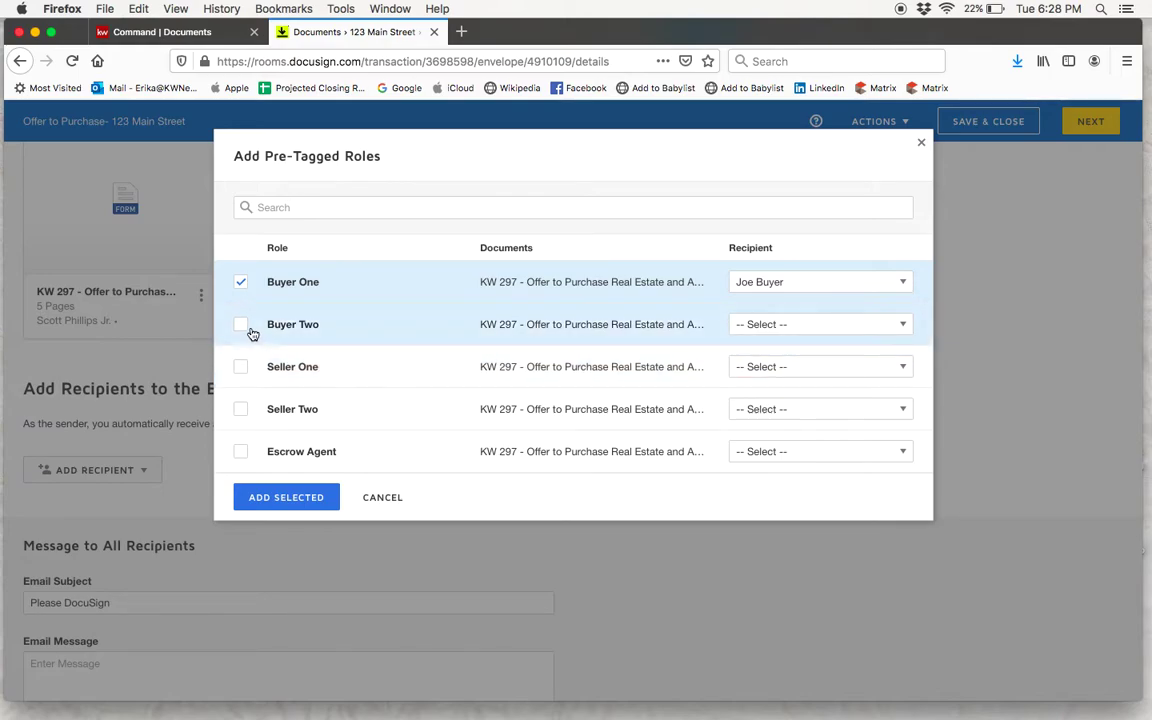
click(298, 502)
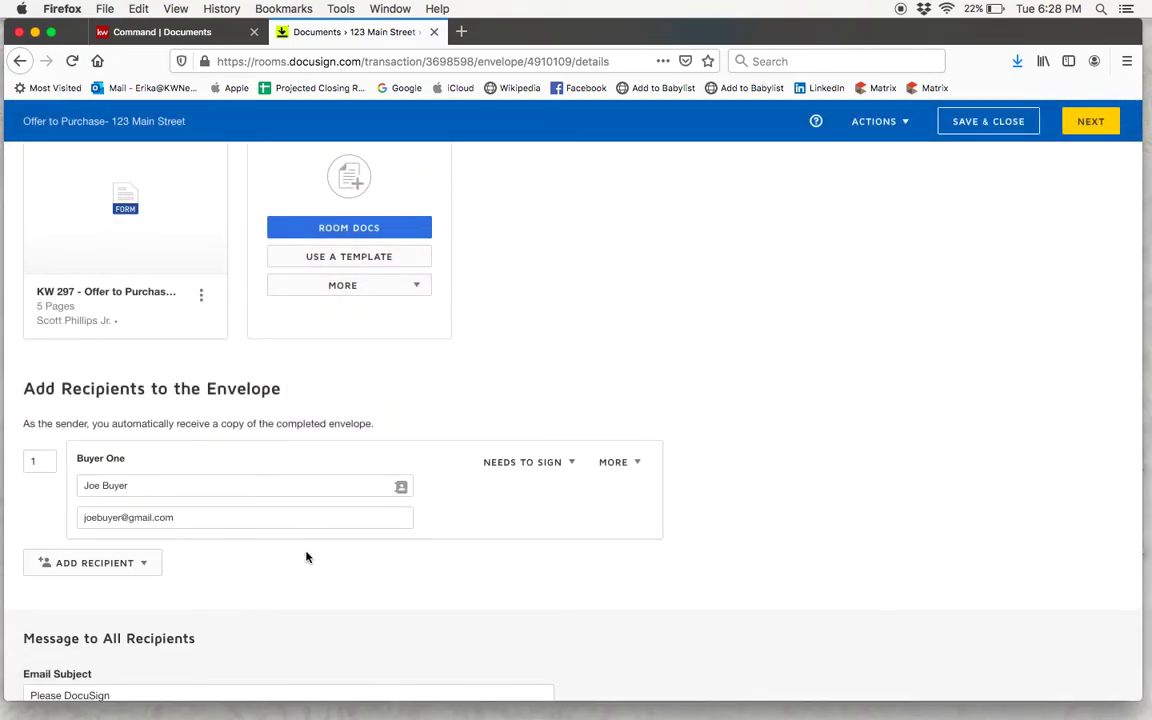
Choose Needs to Sign as the required action for the Buyer One recipient
scroll(309, 555, down, 2)
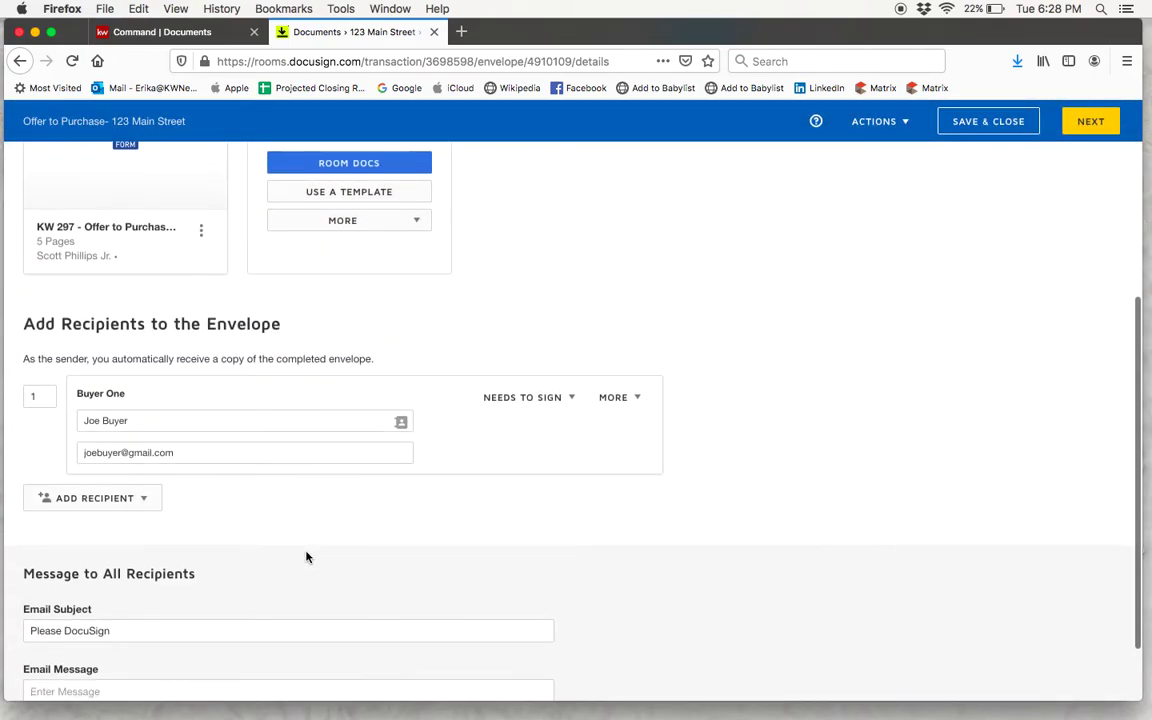
click(543, 402)
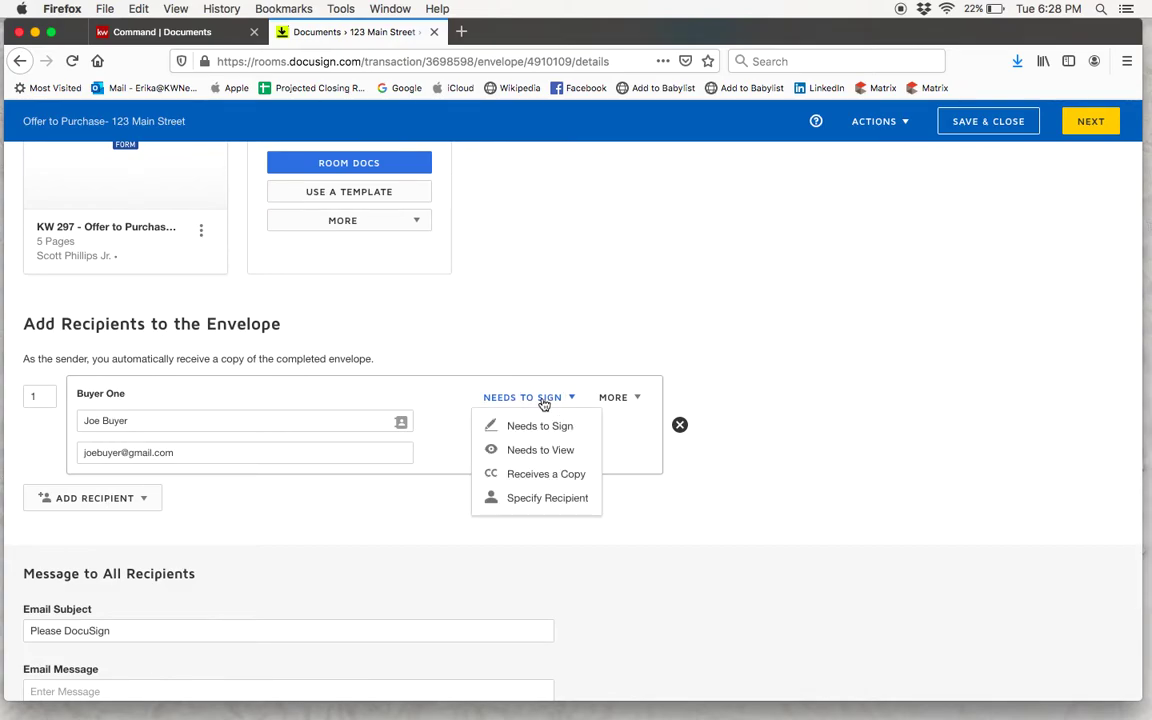
click(539, 428)
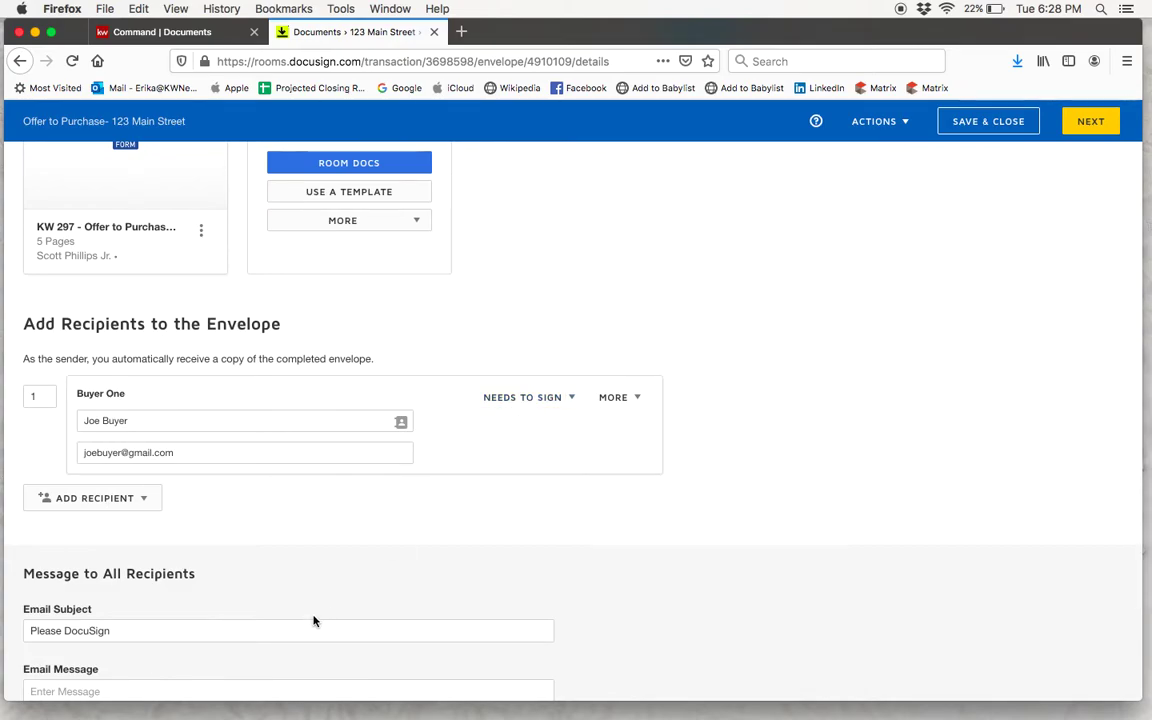
Write an email message to all recipients greeting the buyer by first name and asking them to review and sign the enclosed offer at their convenience
scroll(314, 619, down, 2)
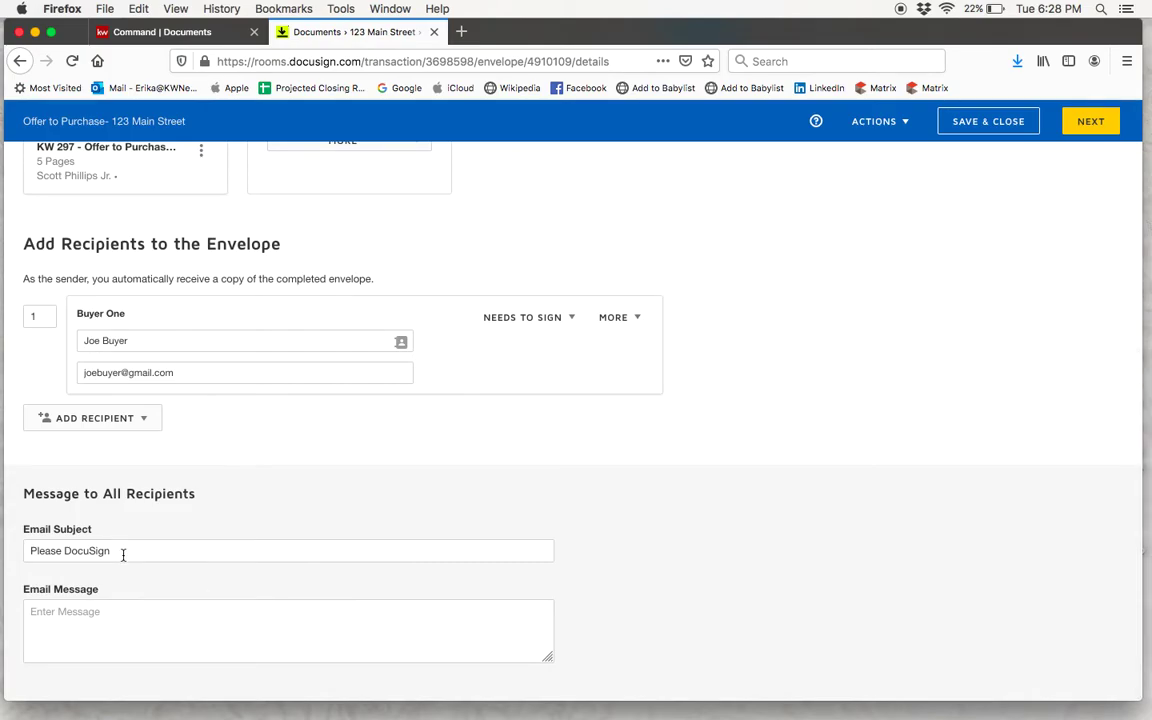
click(88, 617)
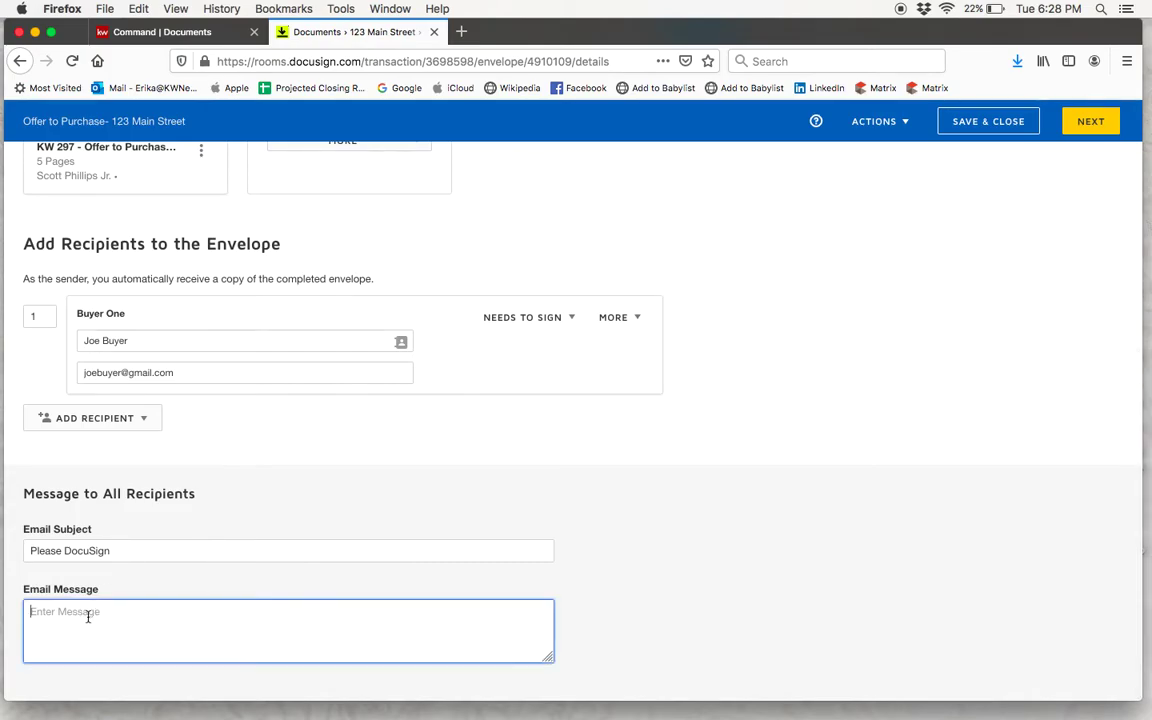
text(Hi Joe, Please review and sign the en)
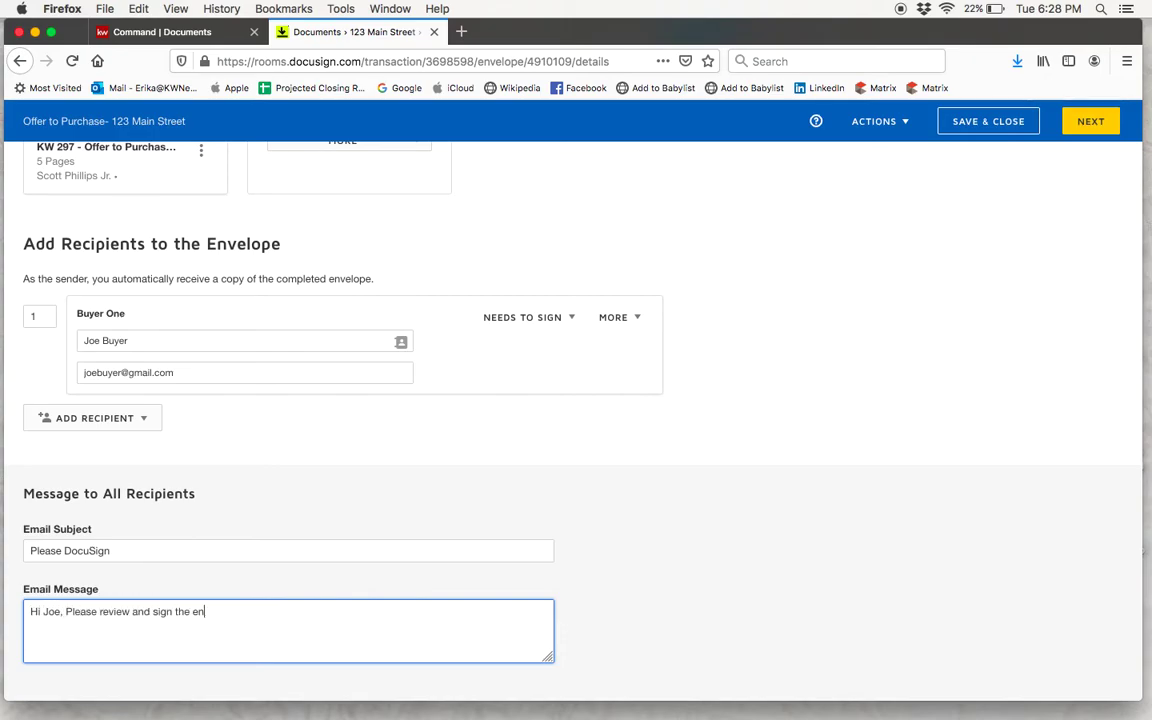
text(closed offer at your conven)
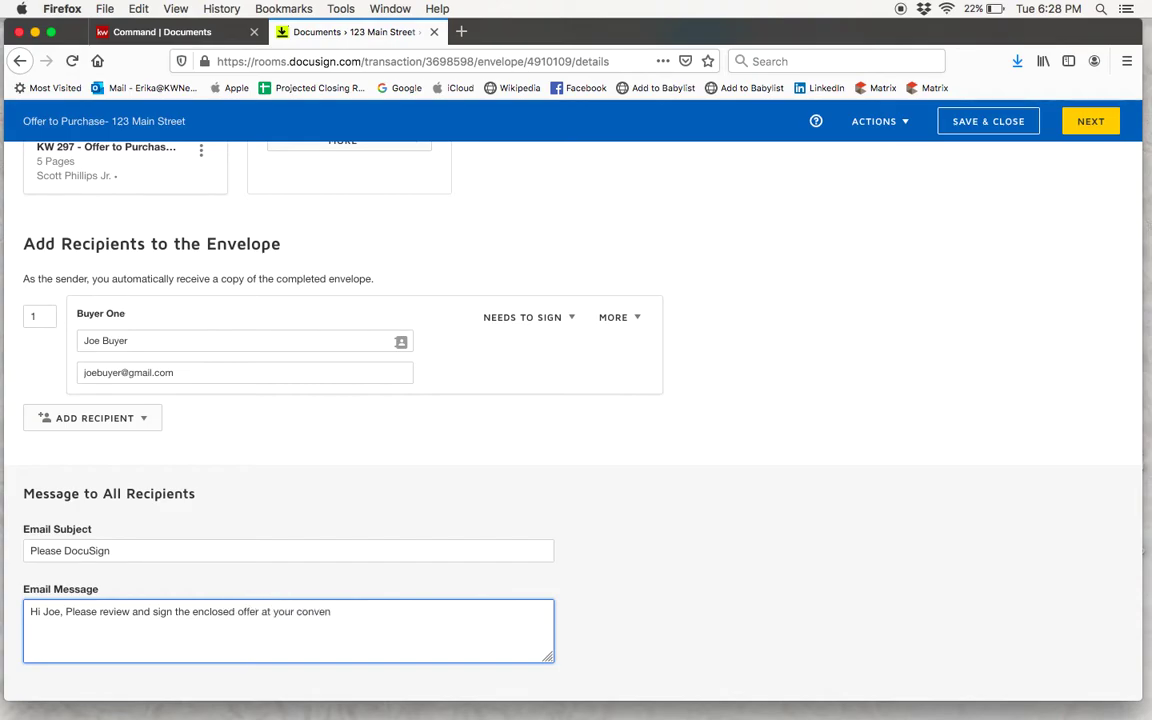
key(BackSpace)
key(BackSpace)
scroll(661, 510, up, 10)
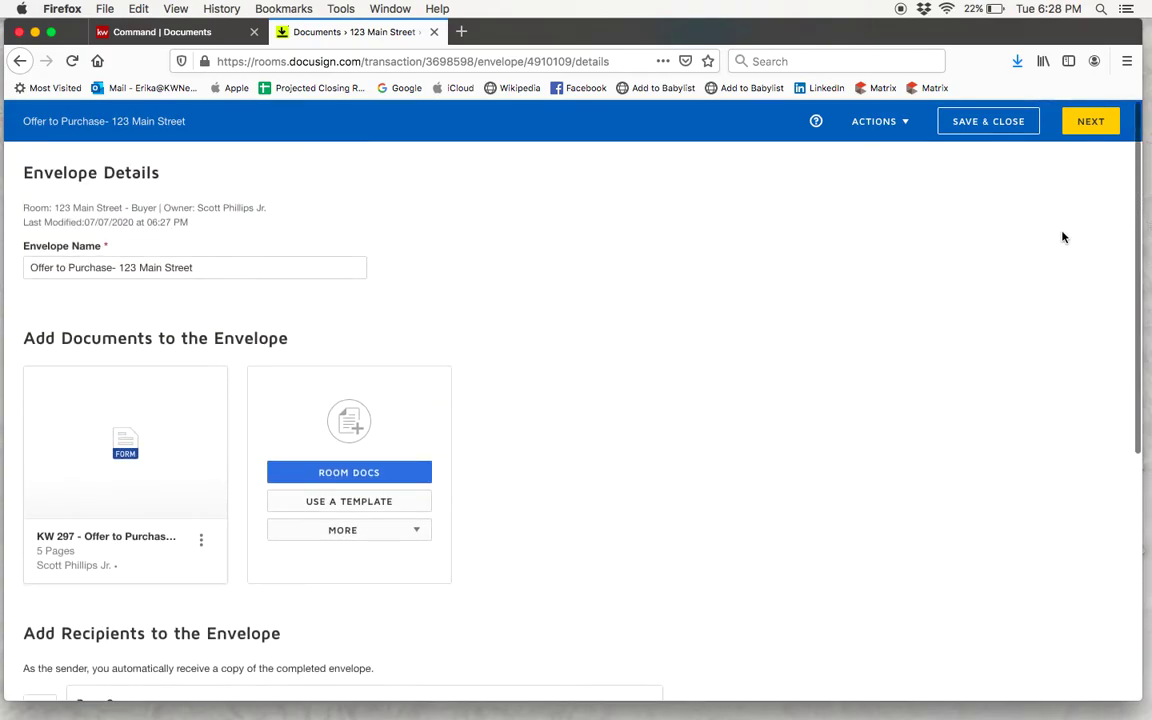
Proceed to the envelope's field placement view and check the buyer's initial and date-signed fields on pages 1 to 3 of the offer
click(1095, 125)
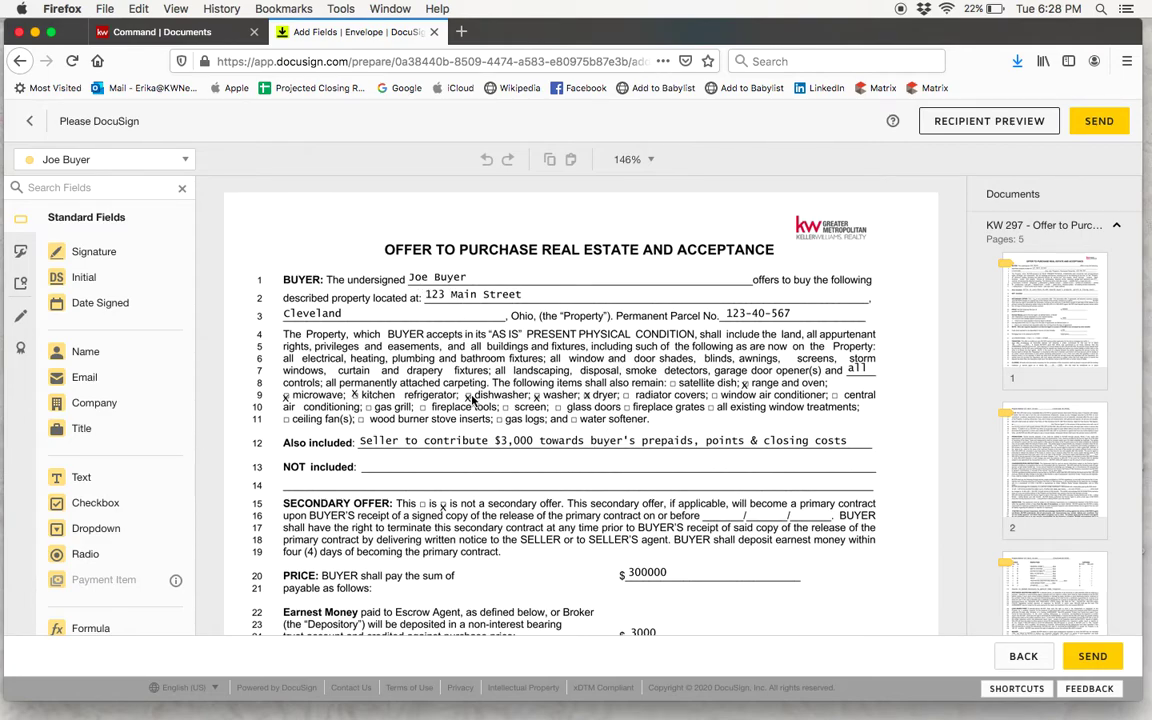
scroll(472, 400, down, 2)
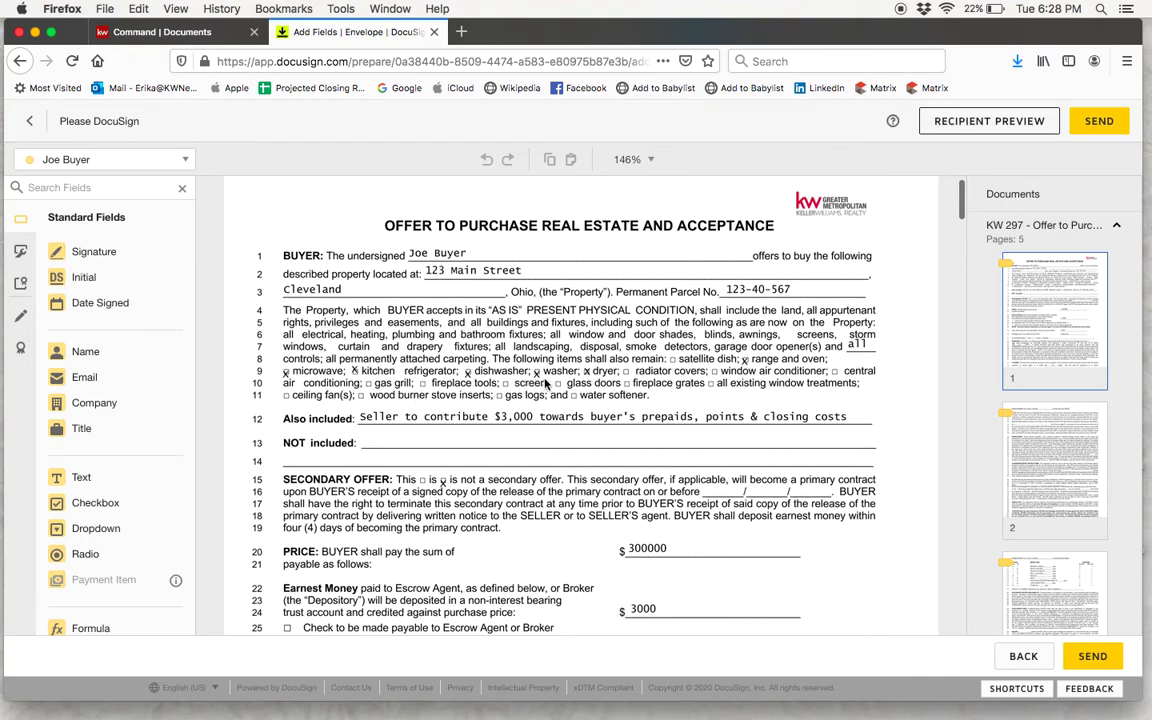
scroll(568, 461, down, 10)
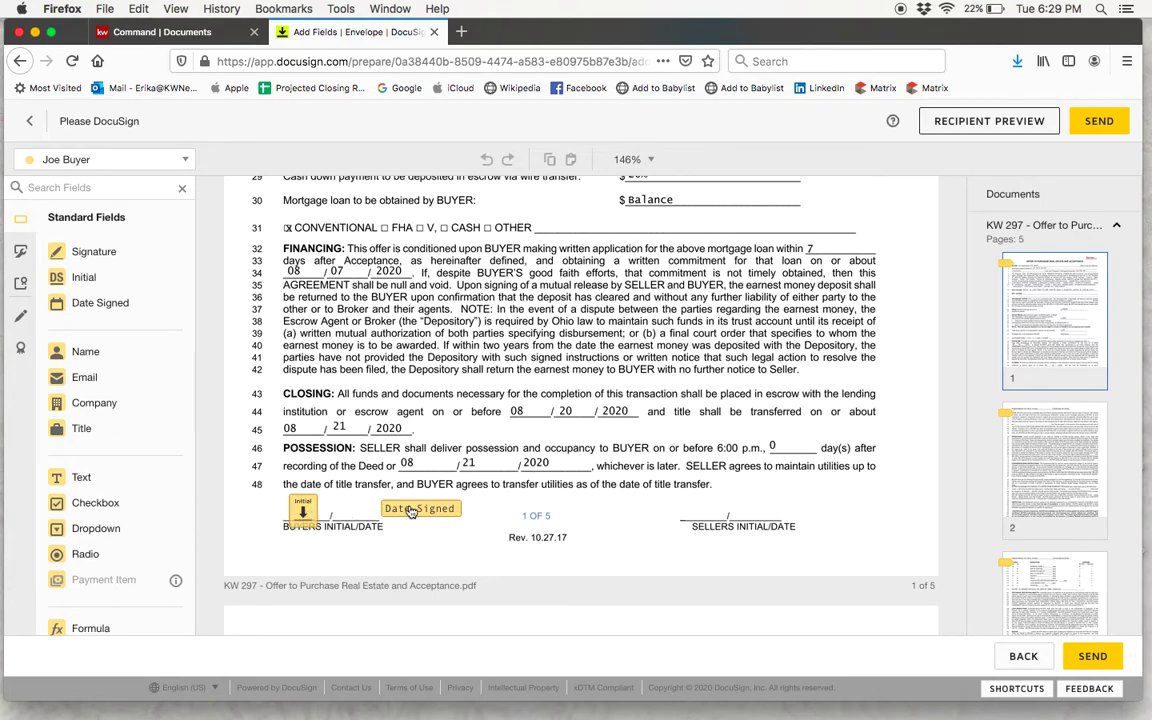
scroll(402, 530, down, 10)
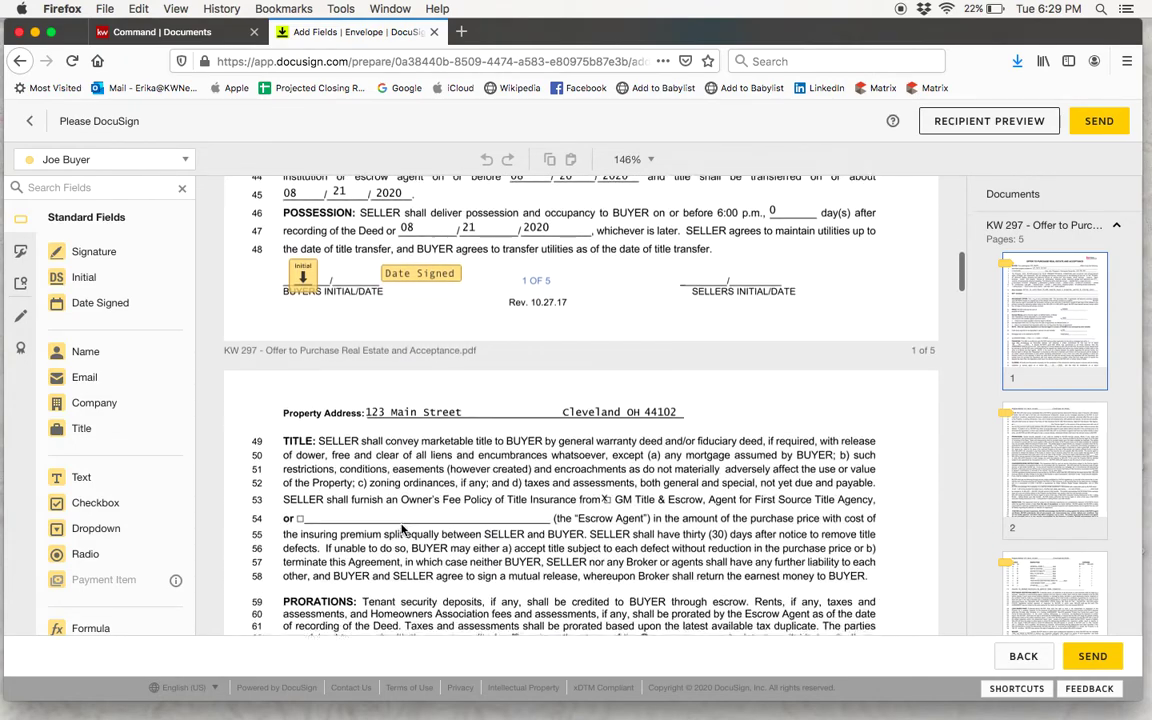
scroll(402, 530, down, 10)
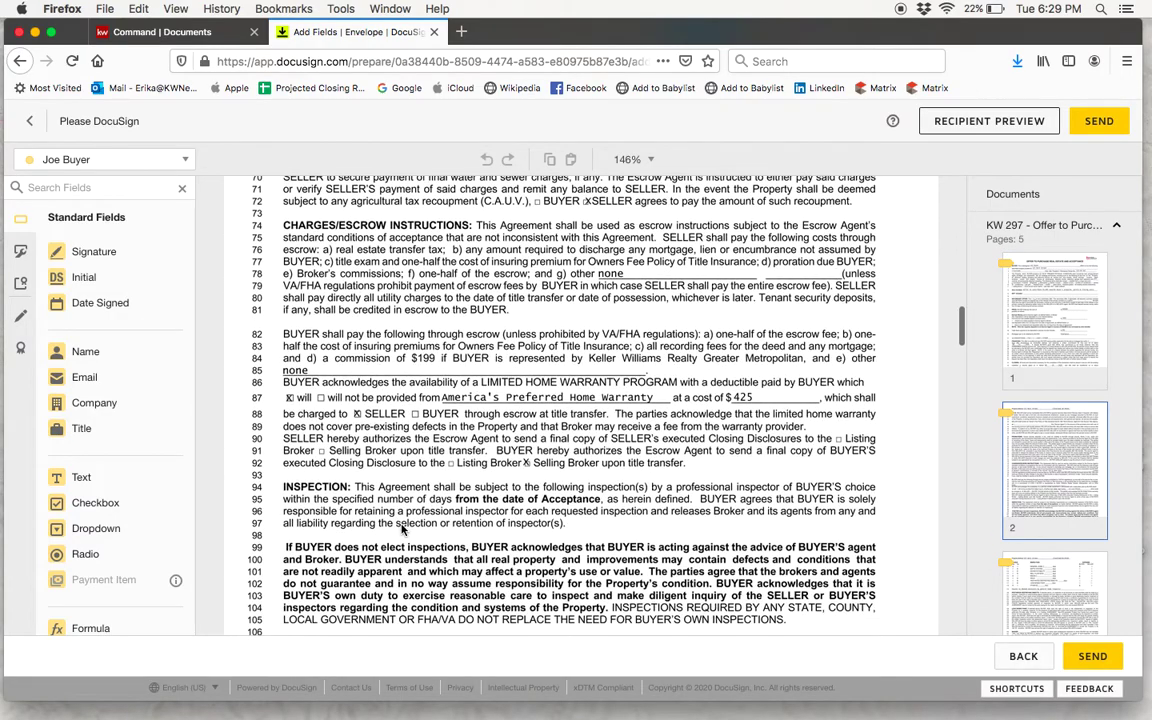
scroll(402, 530, down, 10)
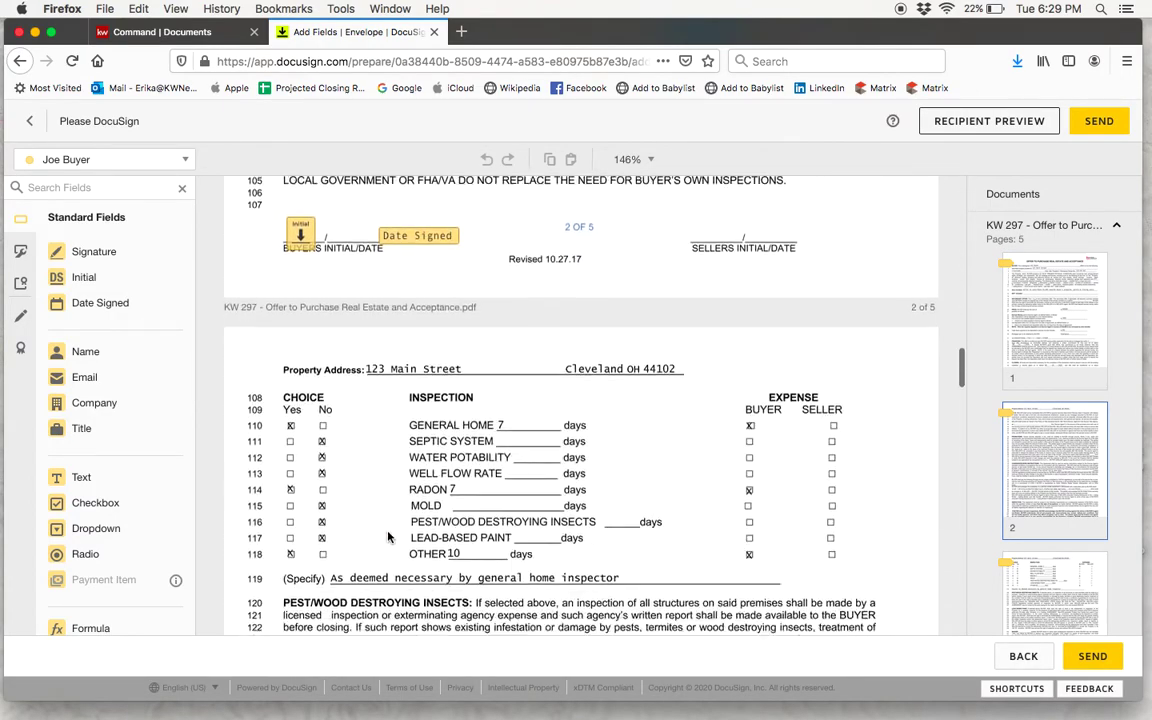
scroll(389, 537, down, 10)
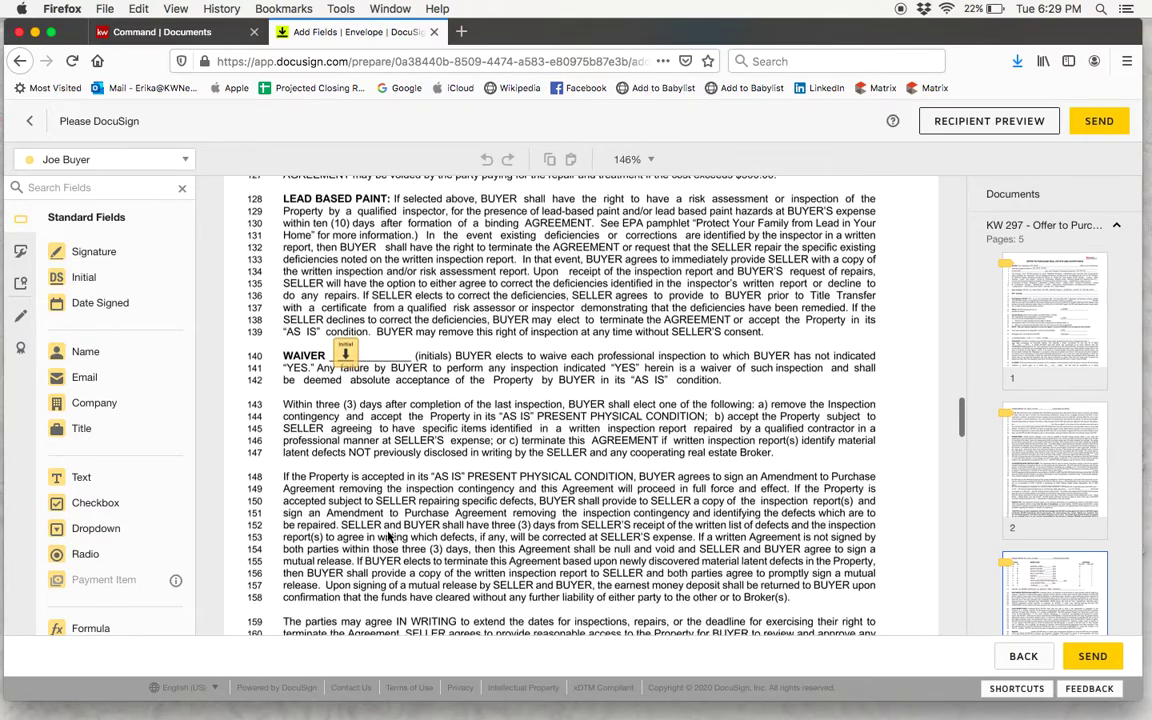
Delete the buyer's initial fields on the two "BUYER HAS NOT" lines, 164 and 179, on page 4
scroll(389, 537, down, 7)
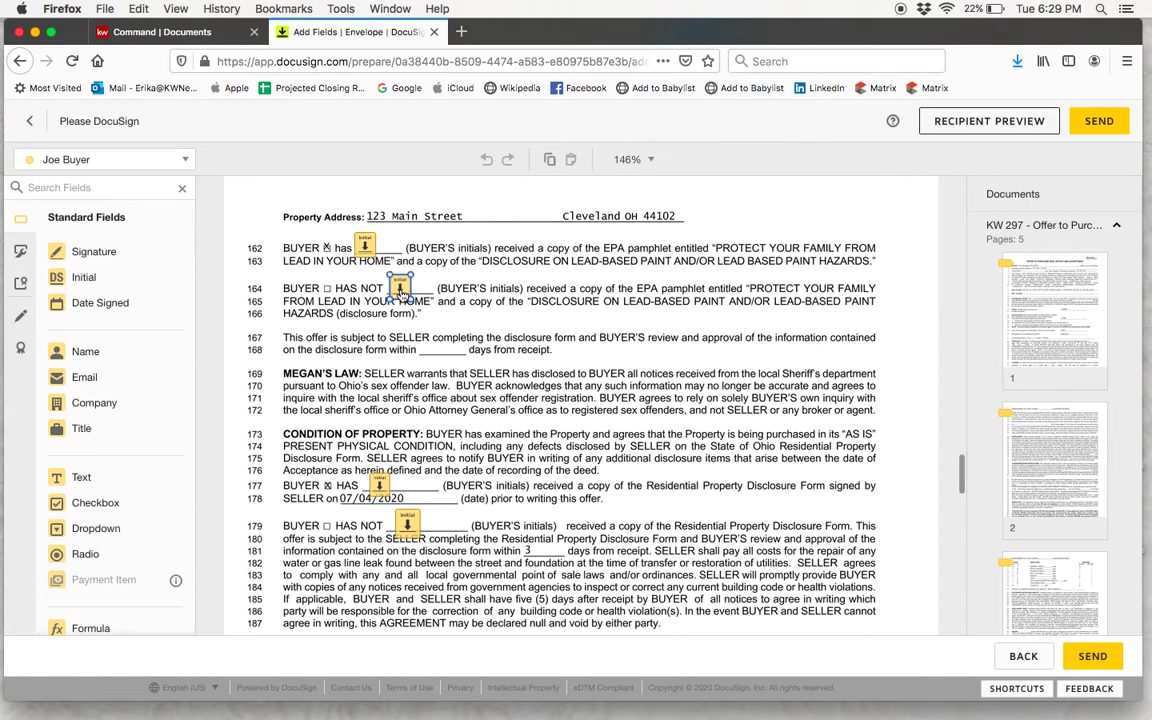
click(399, 287)
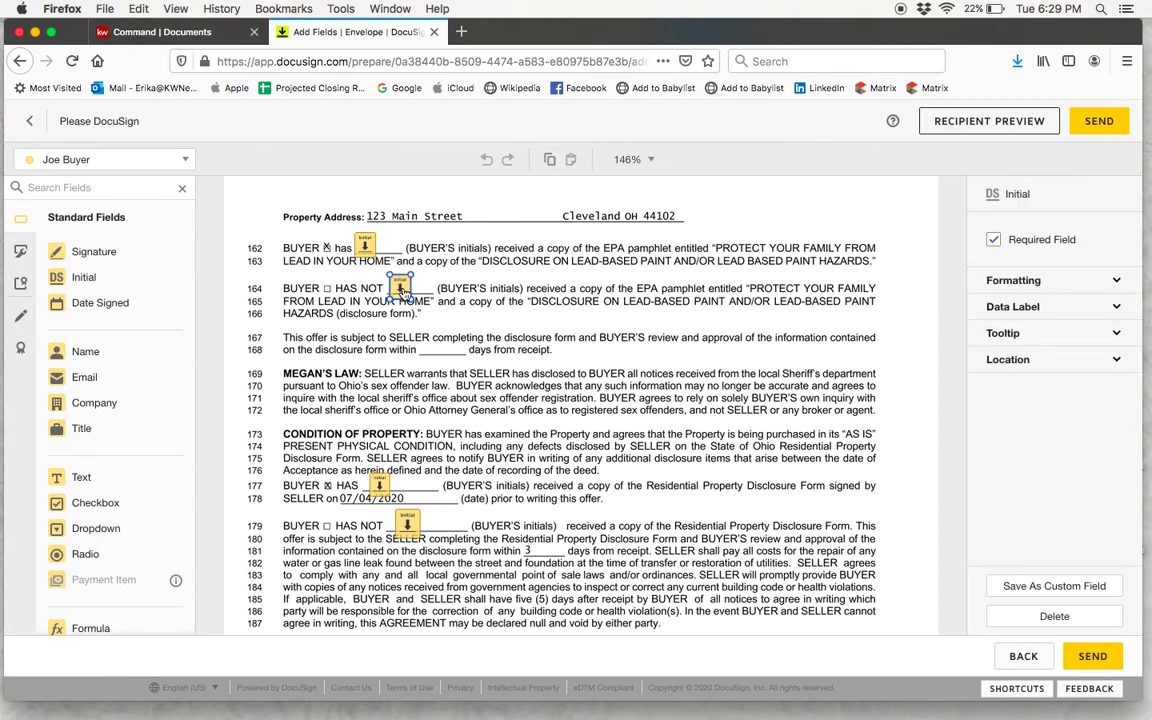
click(1054, 616)
click(407, 524)
click(1040, 607)
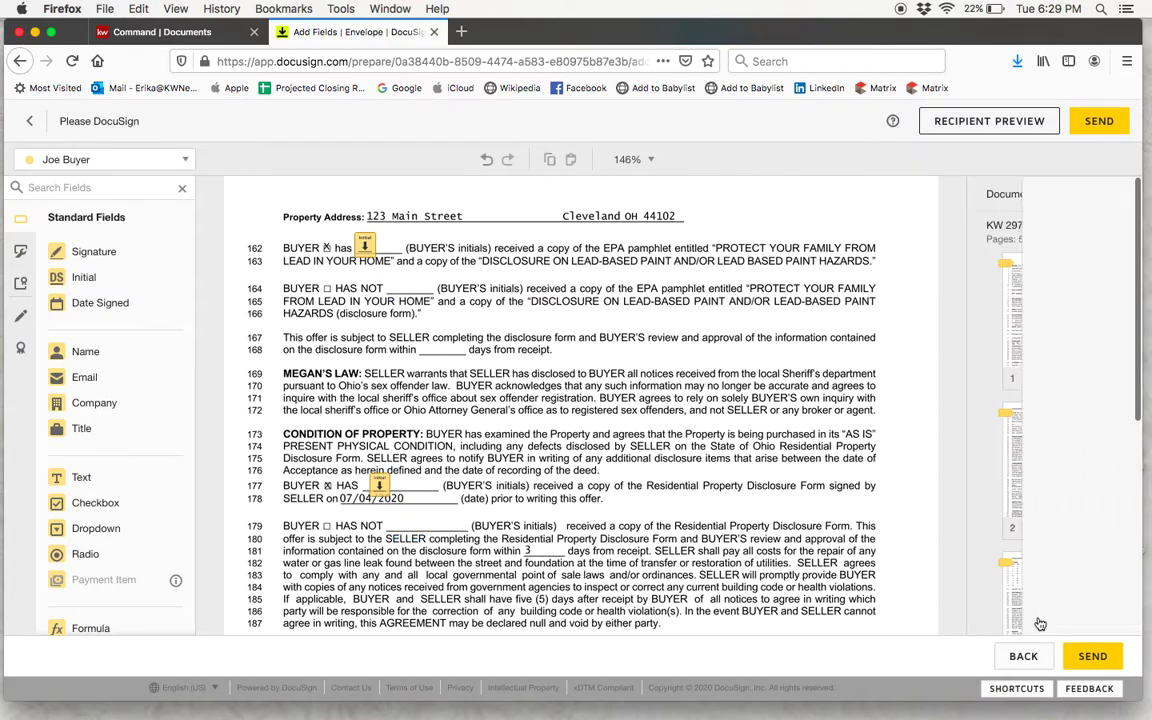
Check the remaining signing fields through page 5, and look back over the inspection section and the first page of the offer
scroll(449, 562, down, 10)
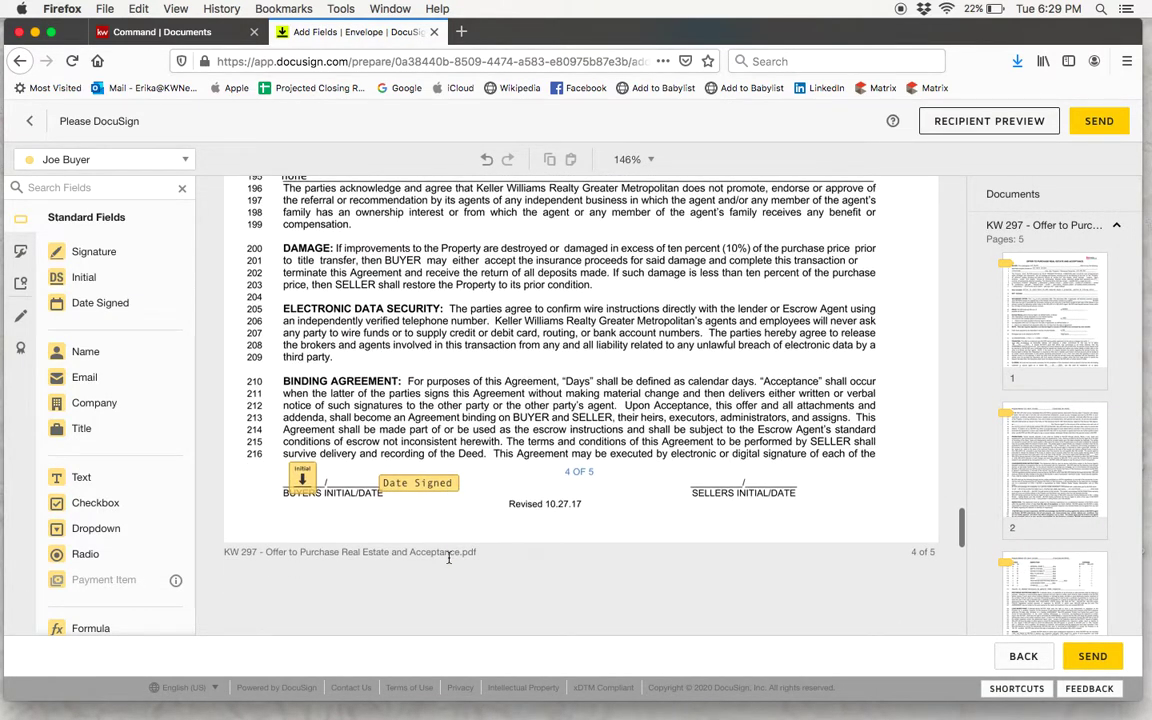
scroll(449, 562, down, 5)
scroll(449, 562, down, 6)
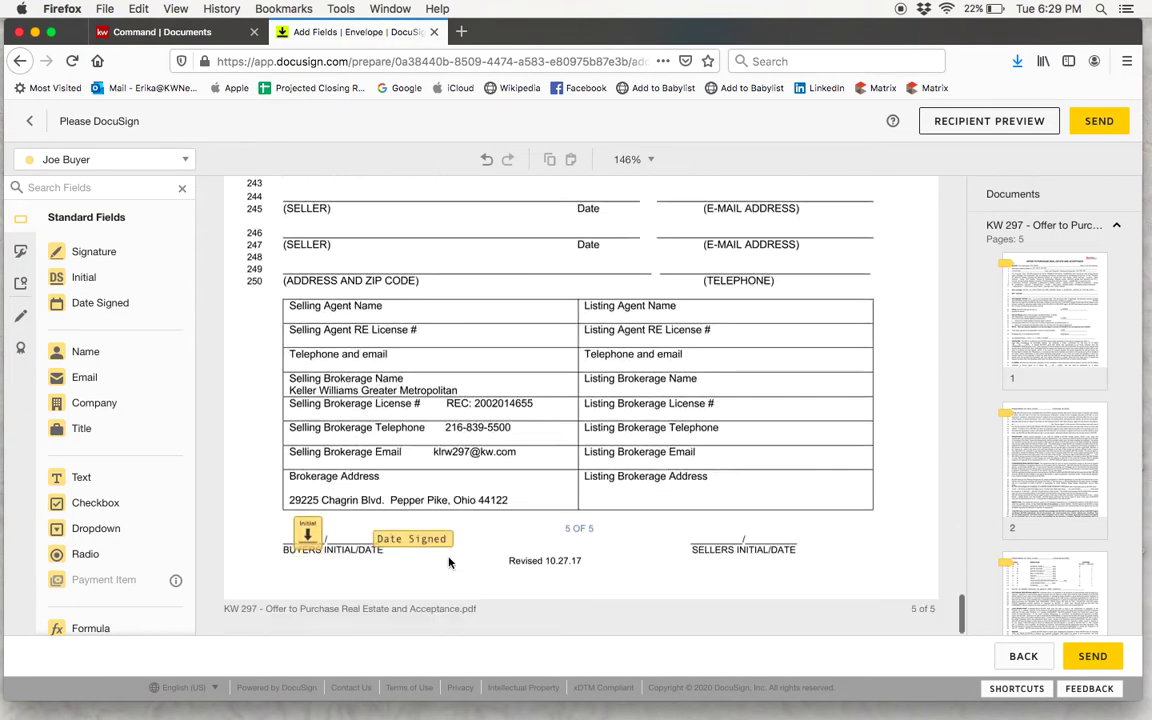
scroll(449, 562, up, 20)
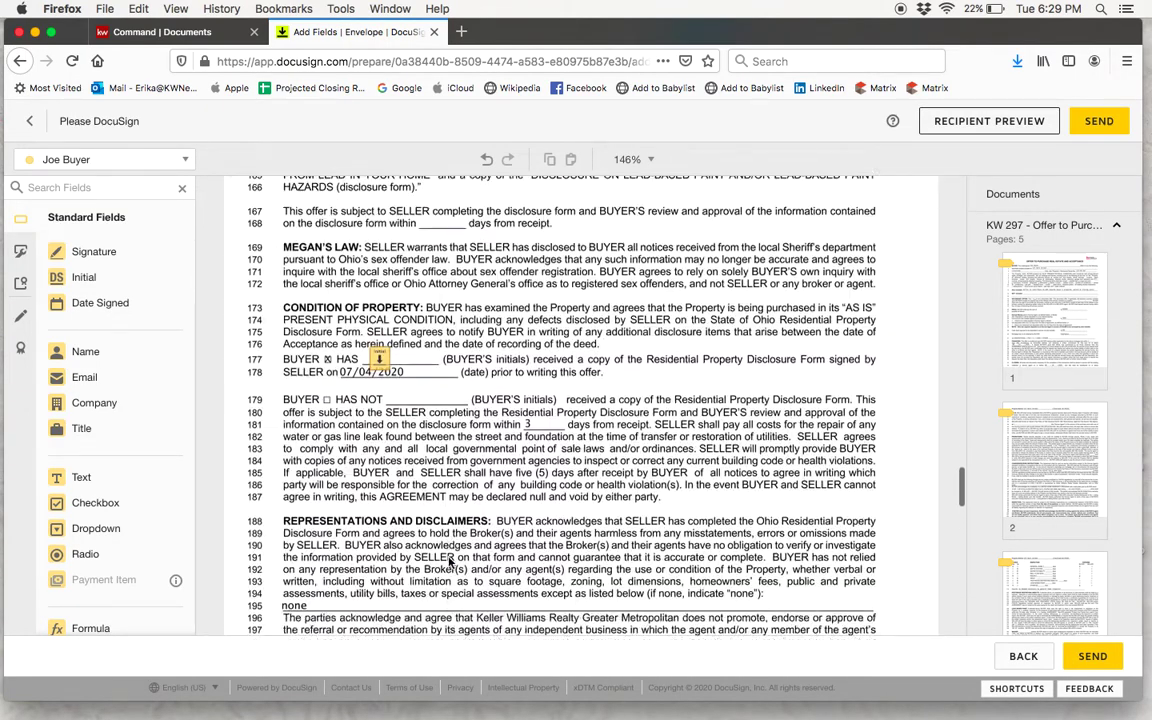
scroll(449, 562, up, 8)
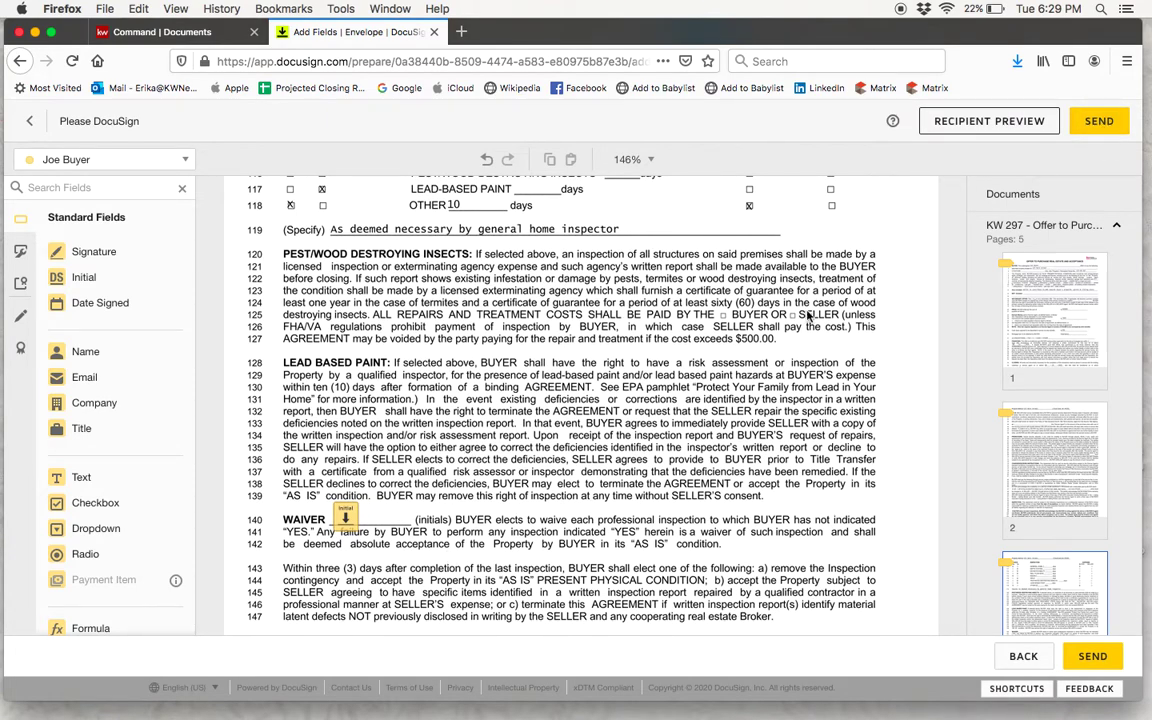
scroll(808, 316, up, 3)
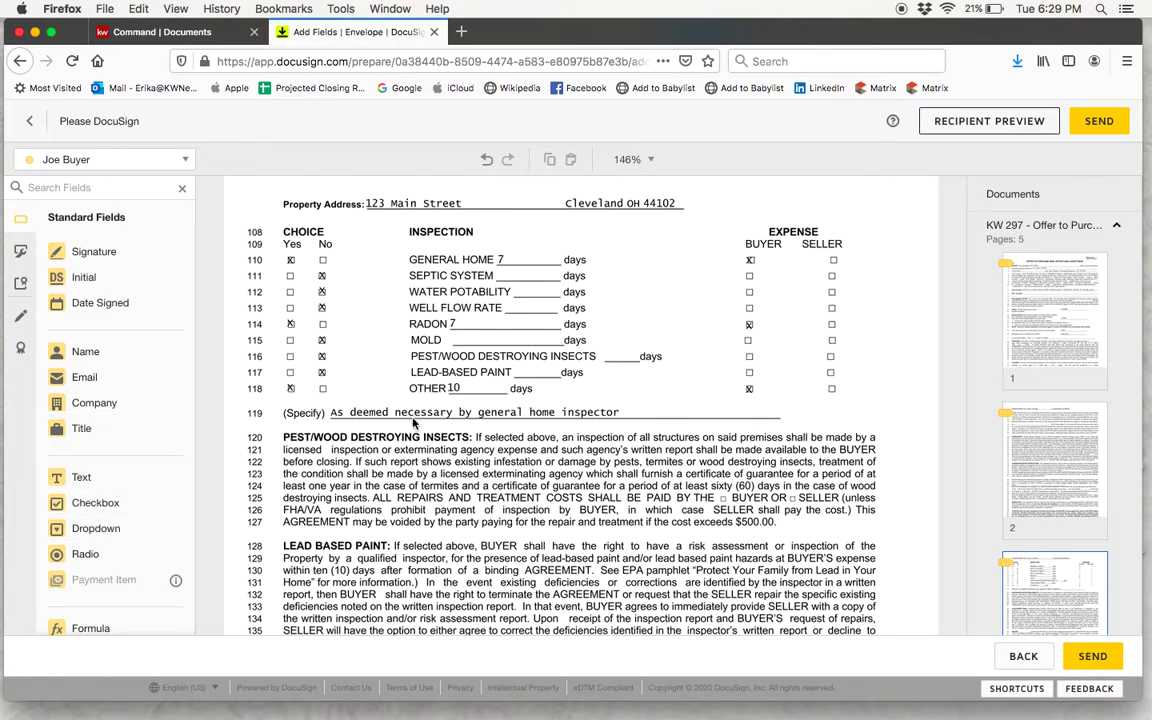
scroll(413, 424, up, 20)
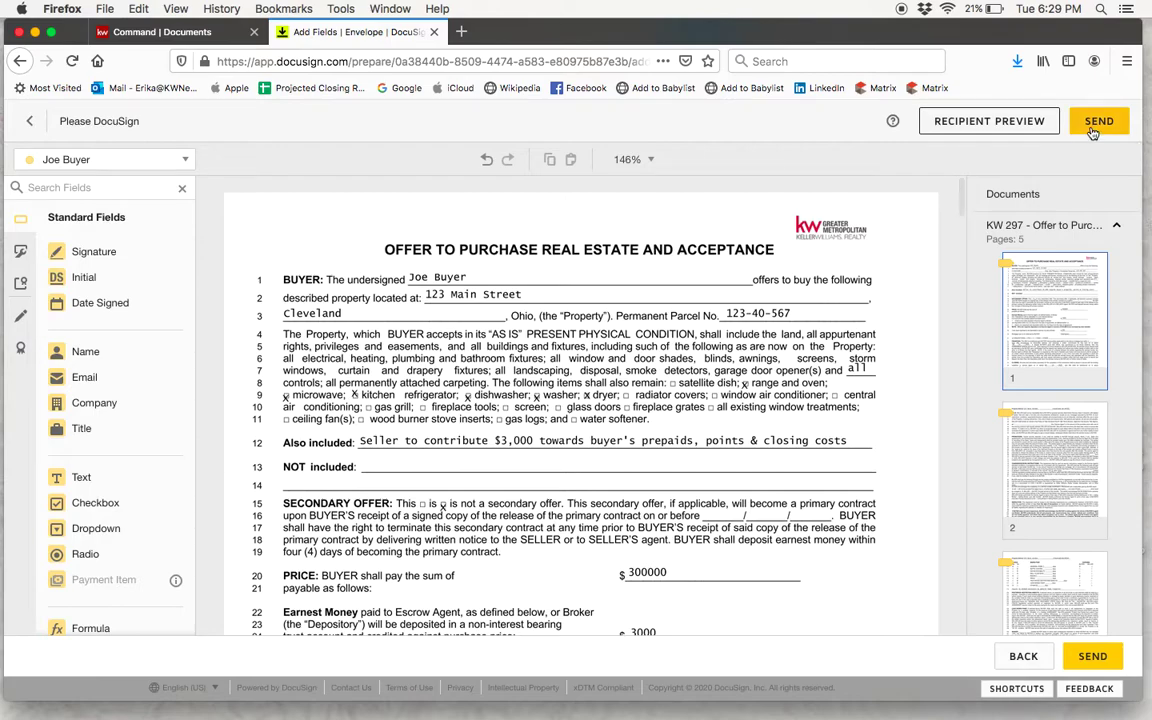